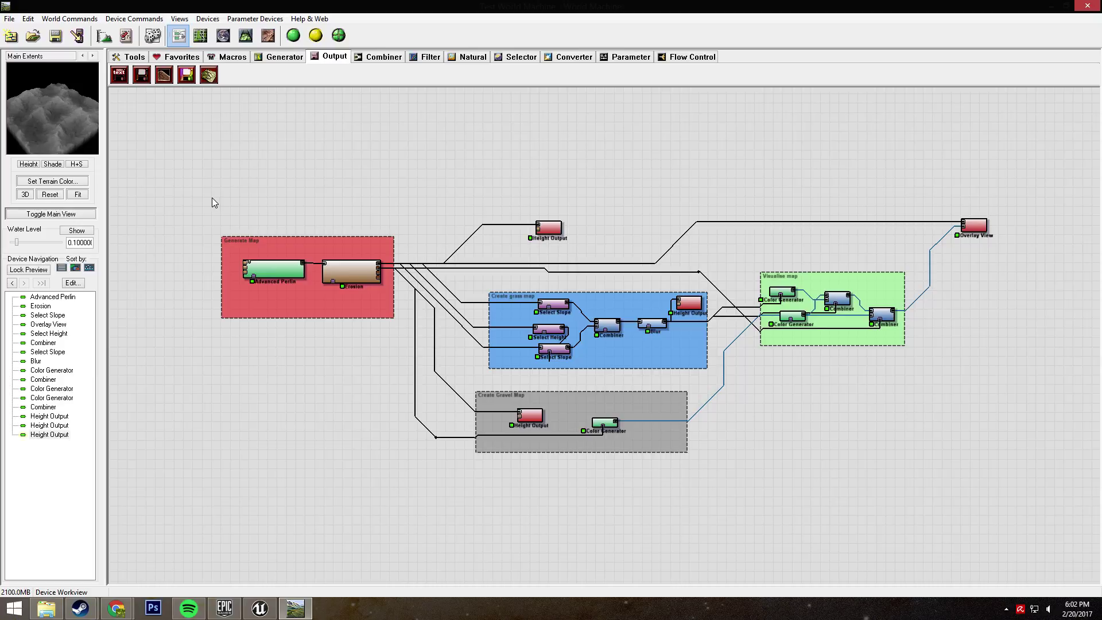
drag(212, 198, 1003, 457)
click(1003, 459)
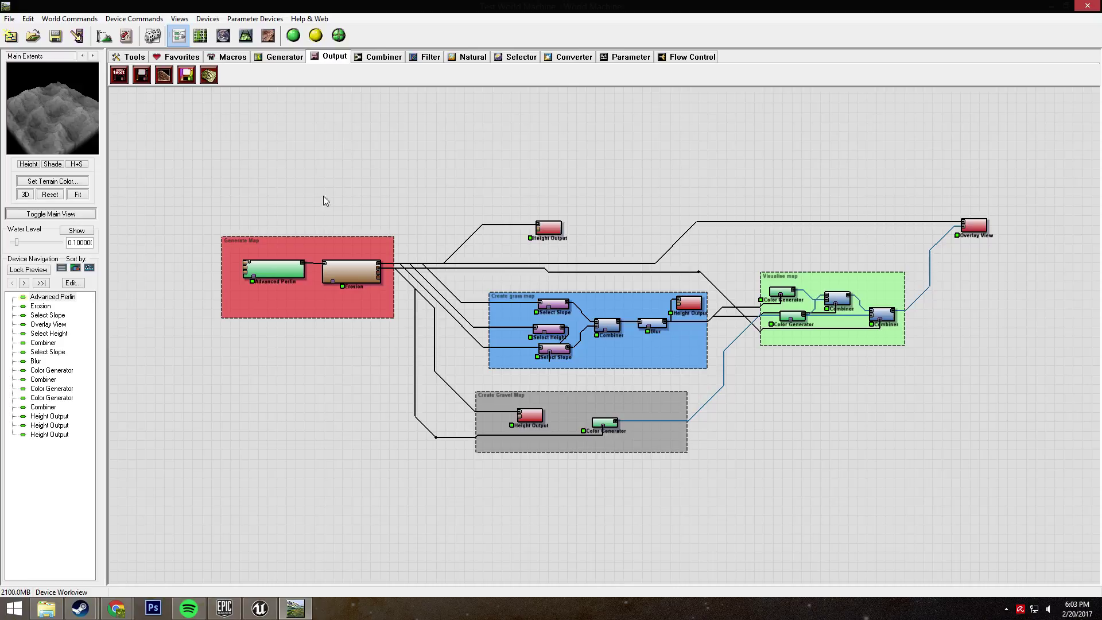
drag(349, 201, 373, 222)
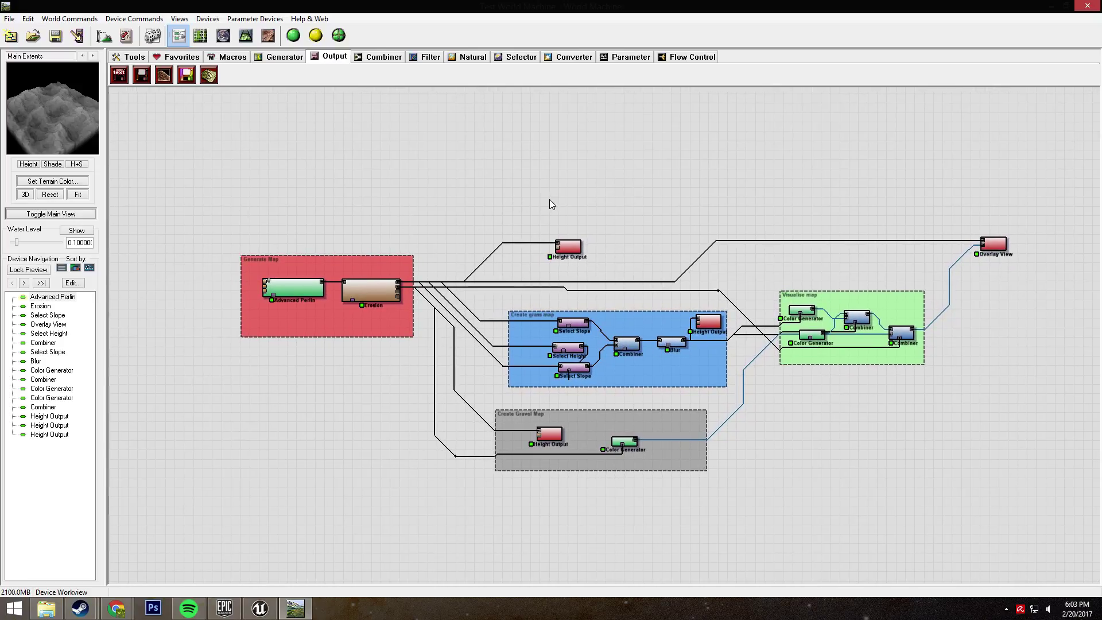
drag(465, 201, 827, 494)
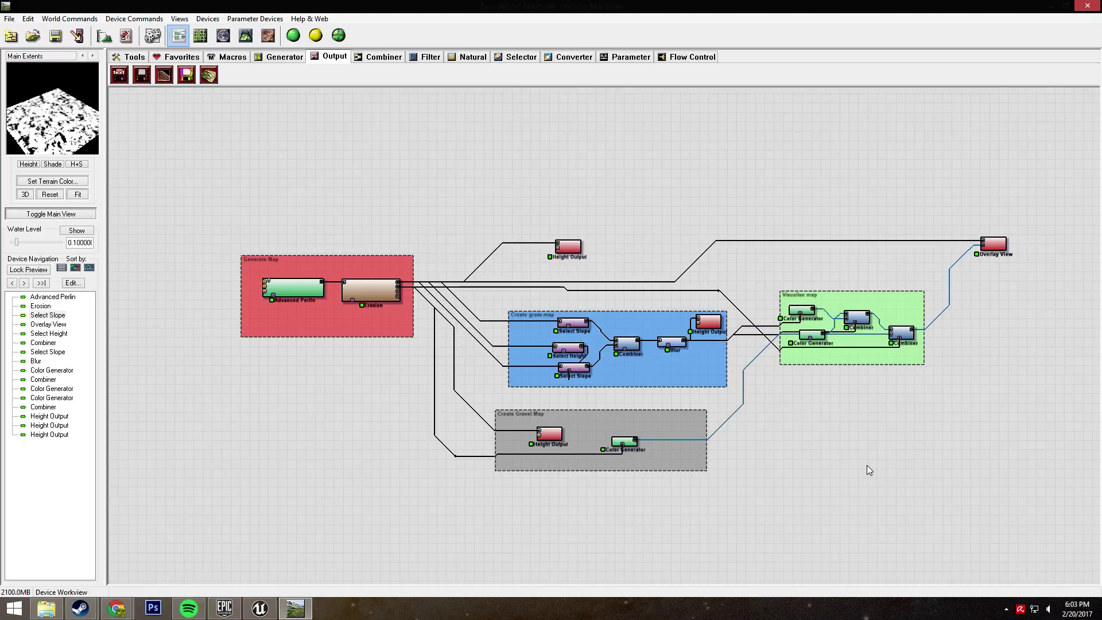
right_drag(867, 470, 812, 389)
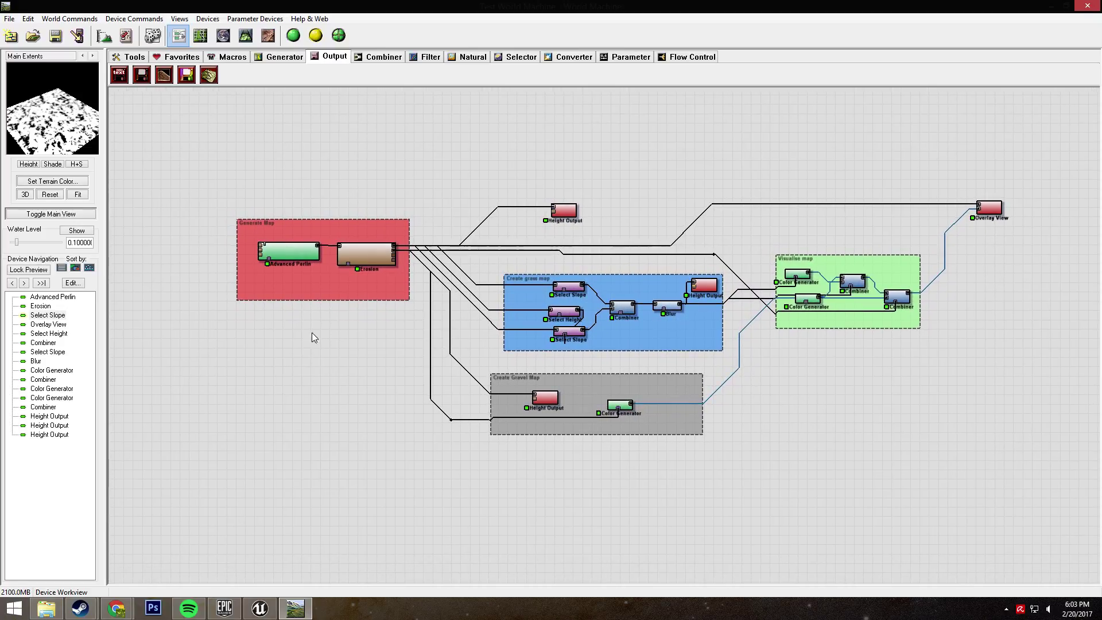
right_drag(260, 339, 222, 333)
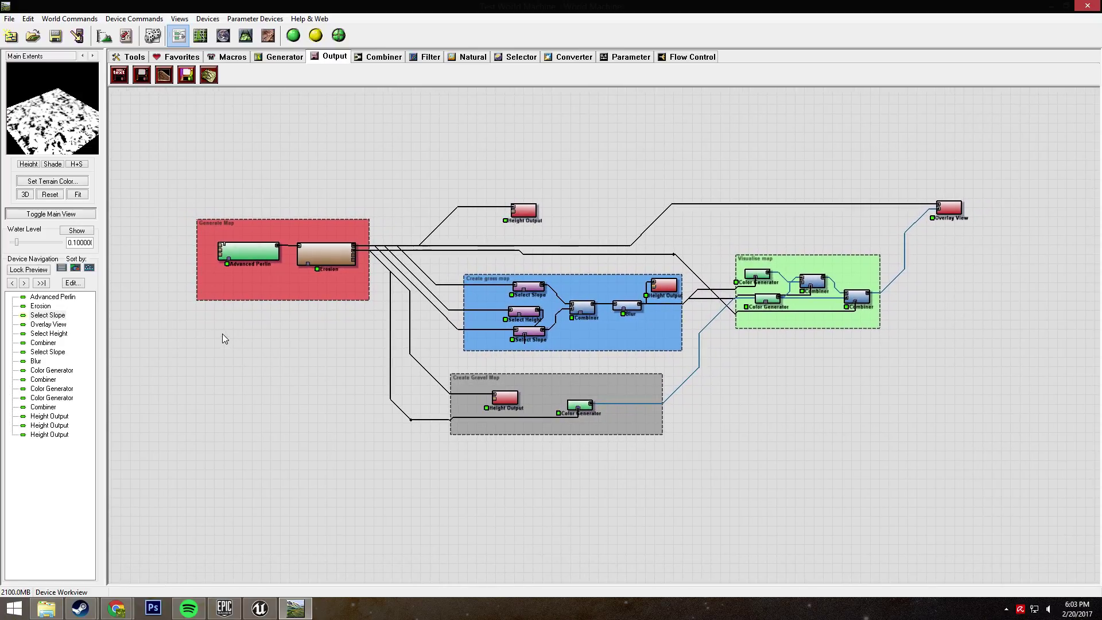
scroll(259, 338, up, 1)
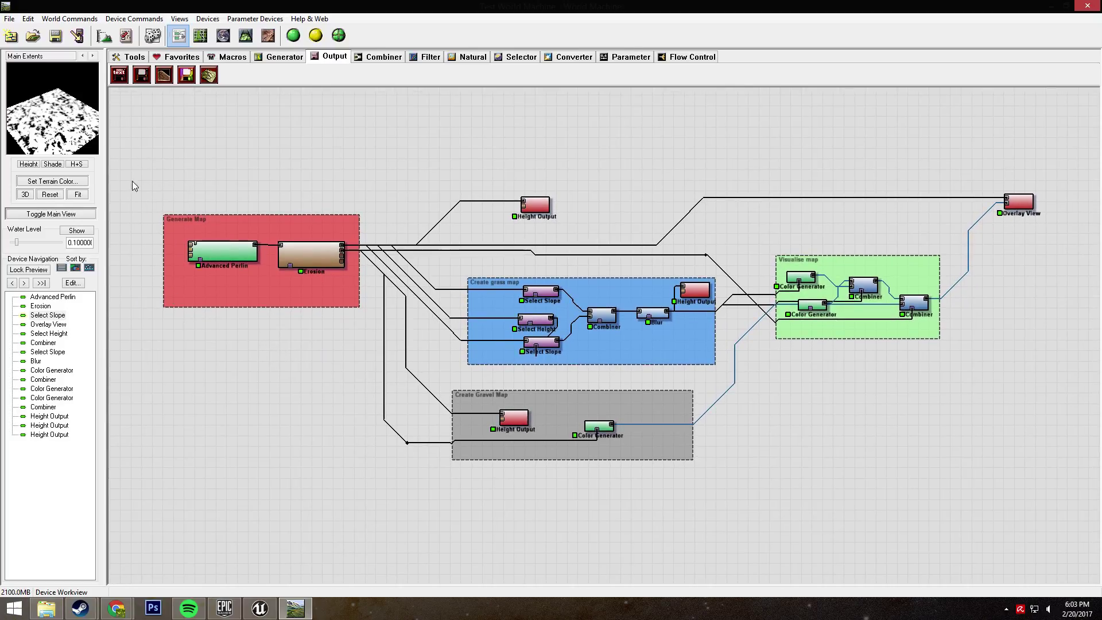
Review the render extents and normal build resolution of the Main Extents, leaving the settings unmodified.
click(102, 37)
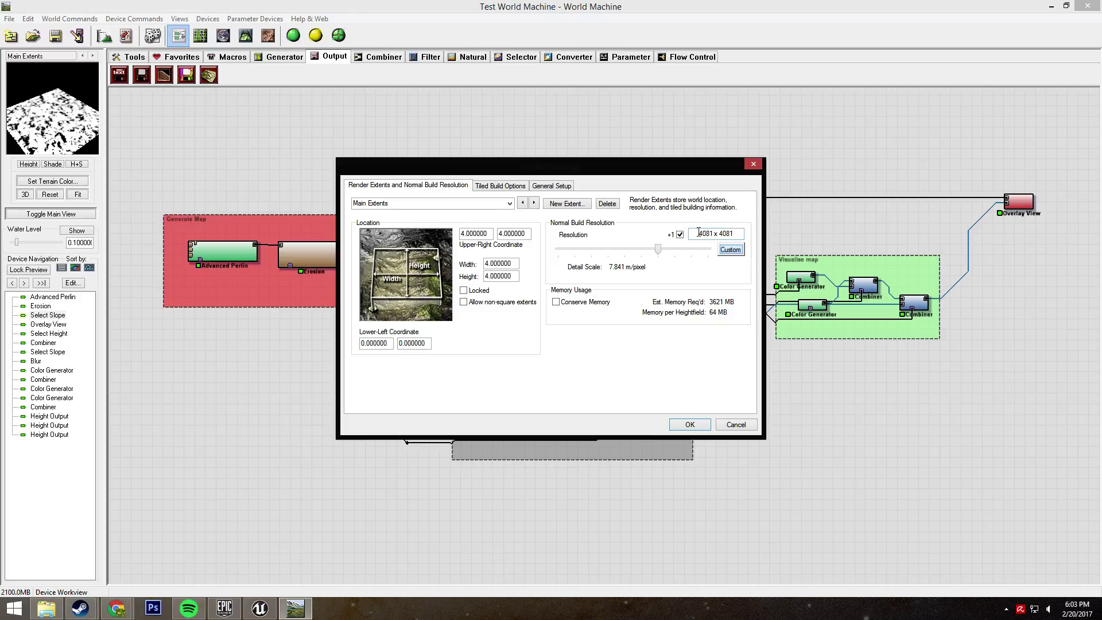
click(736, 425)
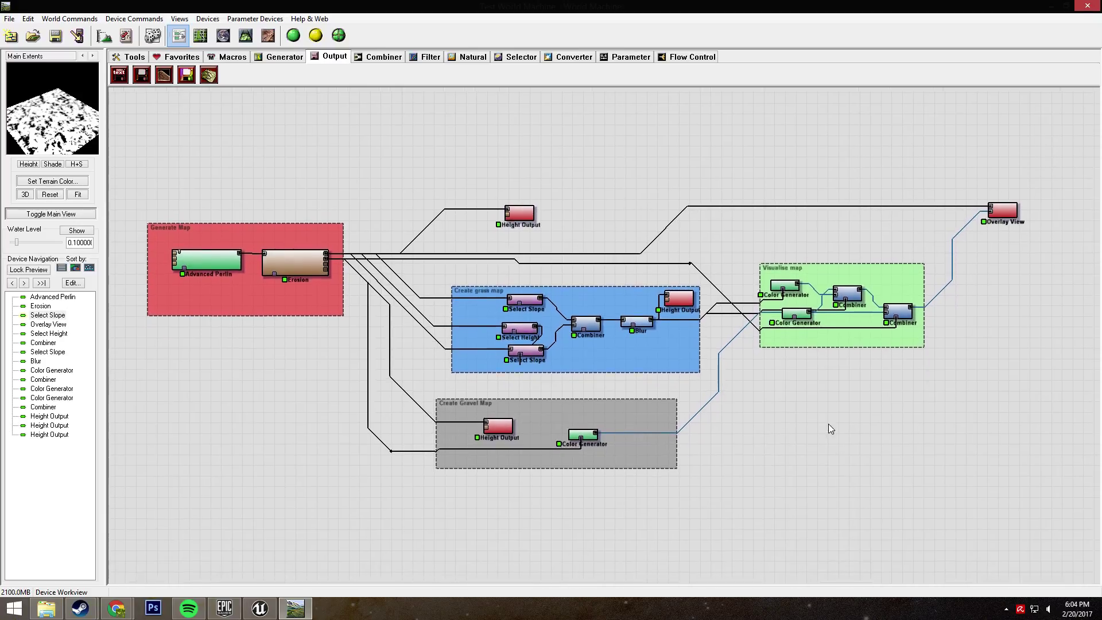
Examine the Advanced Perlin and Erosion devices in the Generate Map group.
scroll(826, 364, up, 1)
middle_drag(824, 363, 854, 399)
scroll(929, 391, down, 2)
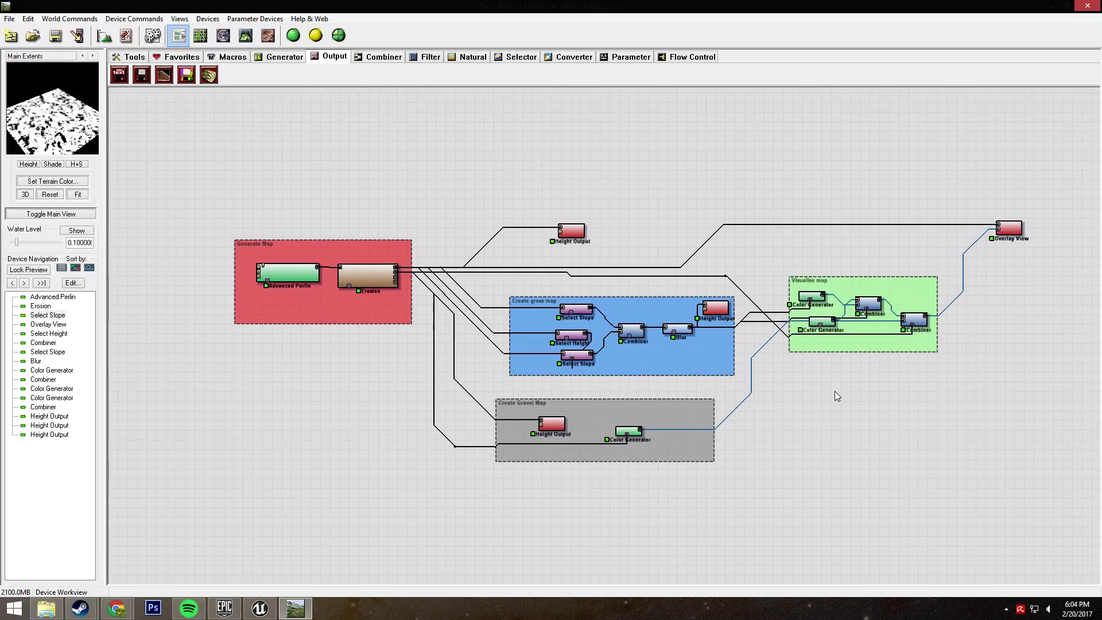
drag(477, 141, 1060, 501)
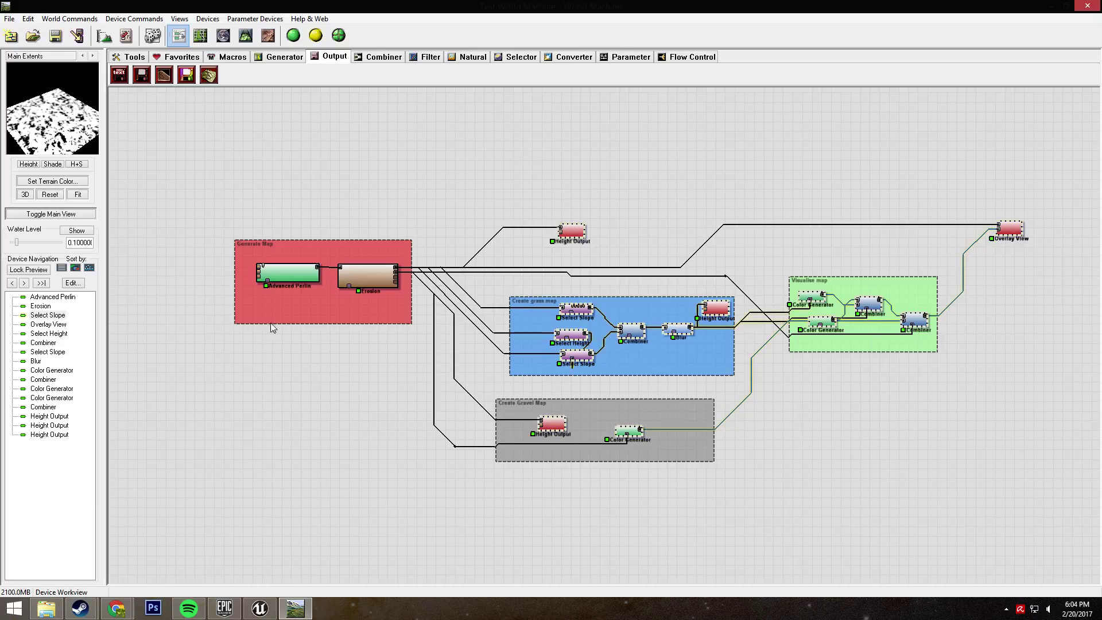
drag(219, 209, 426, 356)
middle_drag(293, 354, 464, 358)
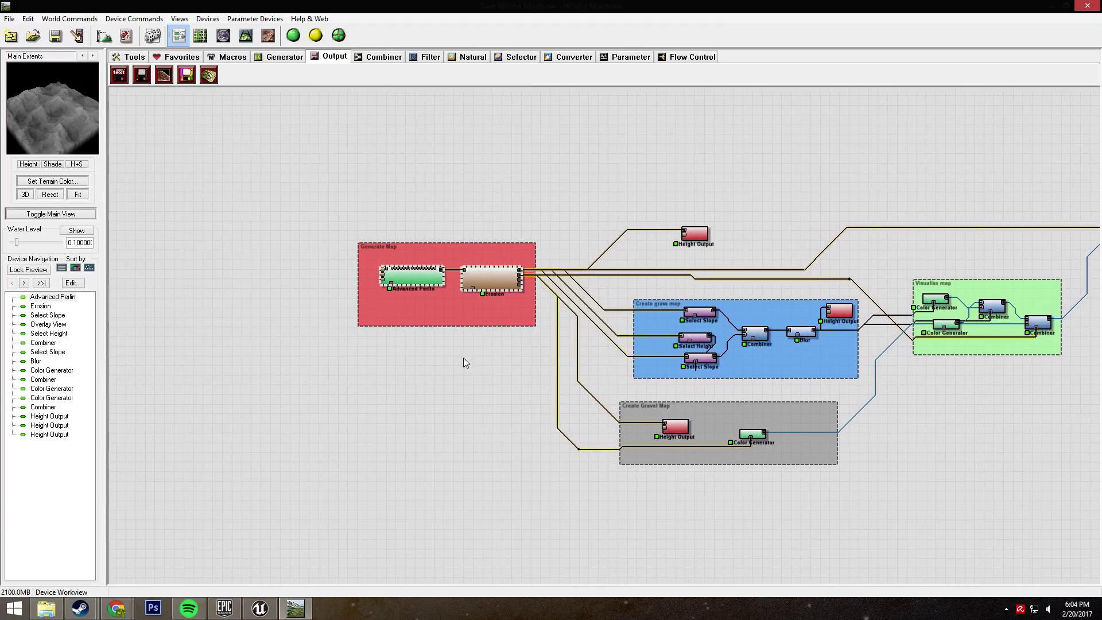
scroll(414, 358, up, 1)
scroll(414, 357, up, 1)
click(415, 357)
middle_drag(390, 357, 504, 357)
right_drag(504, 362, 452, 351)
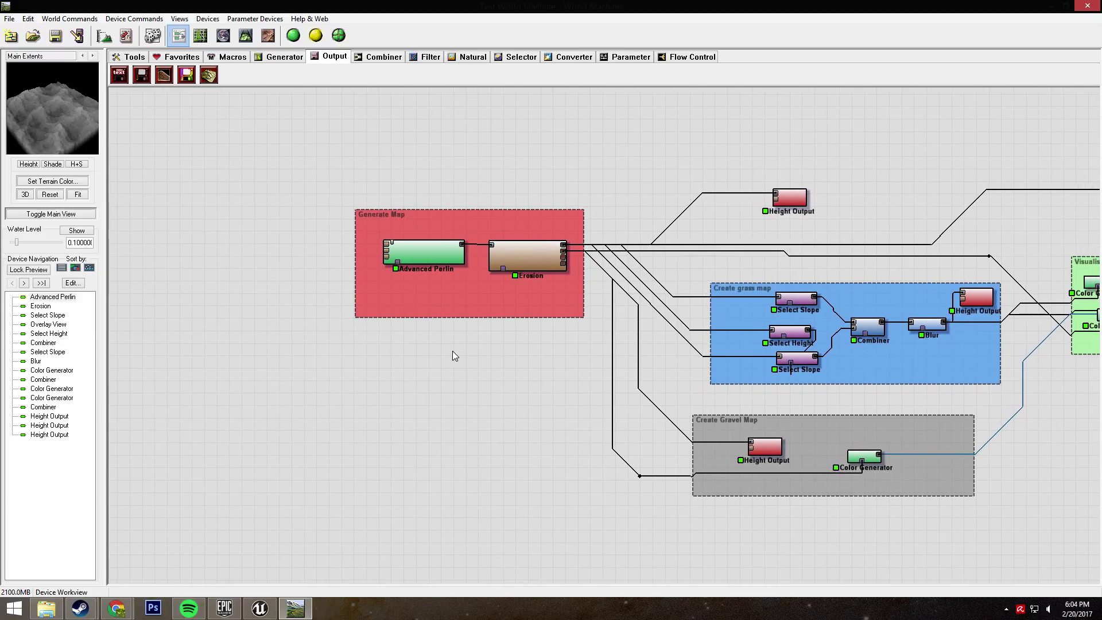
click(525, 263)
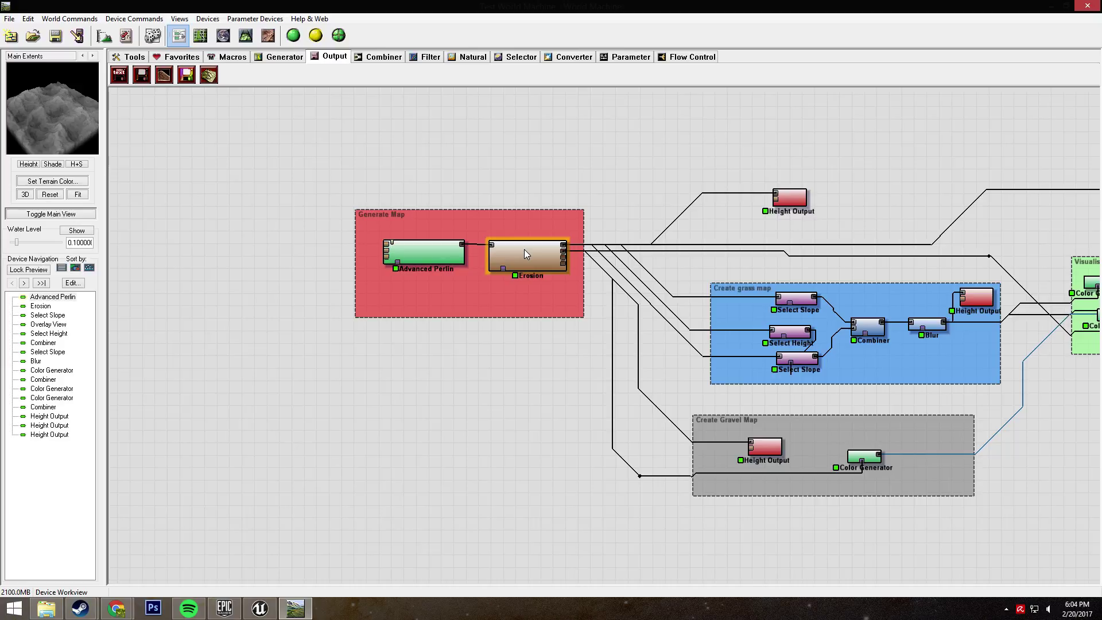
Look over the devices downstream of the Generate Map group, including the grass, gravel and visualise groups.
drag(480, 339, 408, 331)
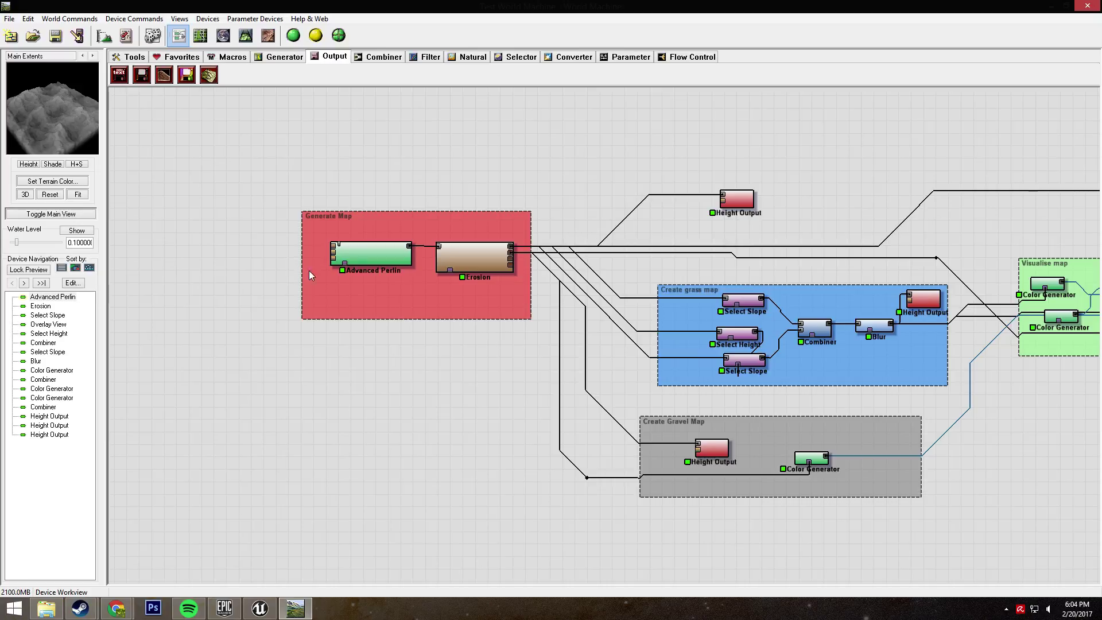
drag(415, 331, 418, 358)
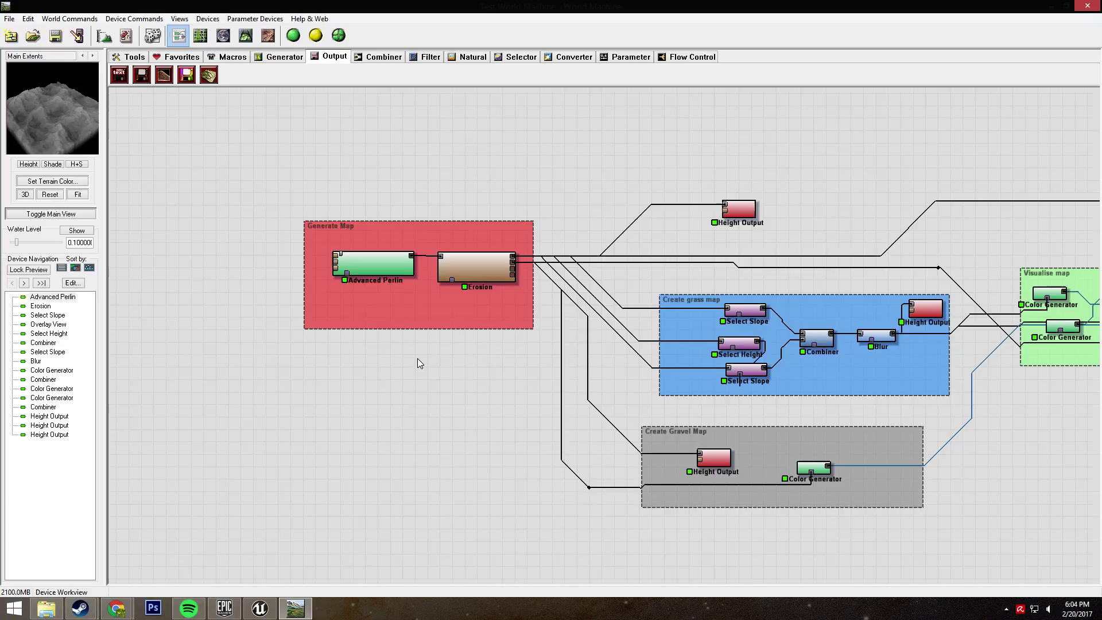
drag(569, 360, 436, 363)
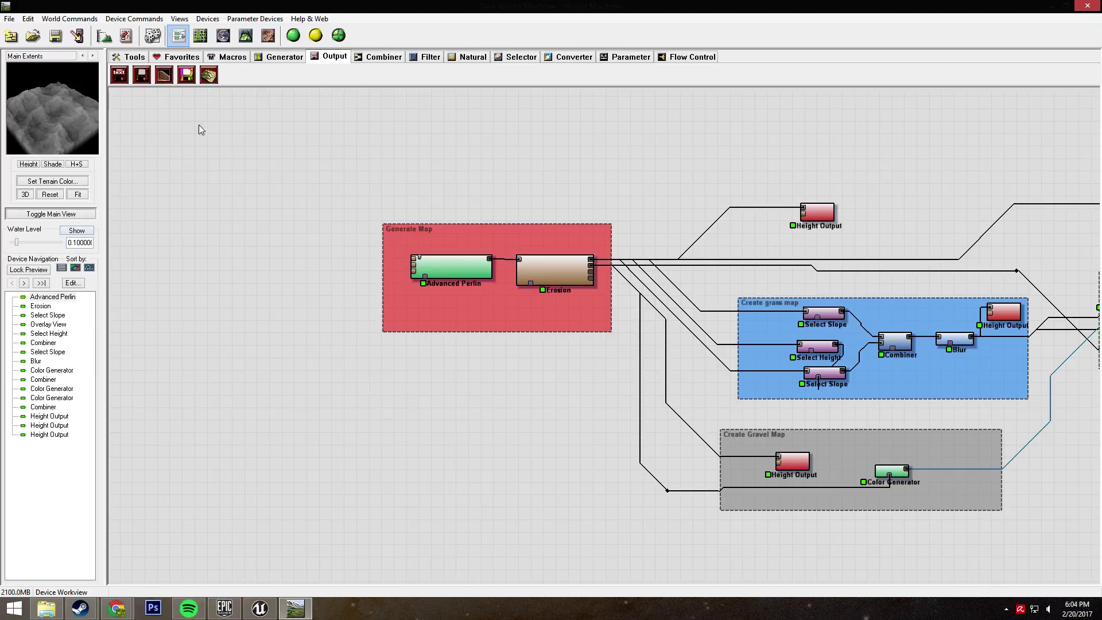
drag(559, 378, 440, 347)
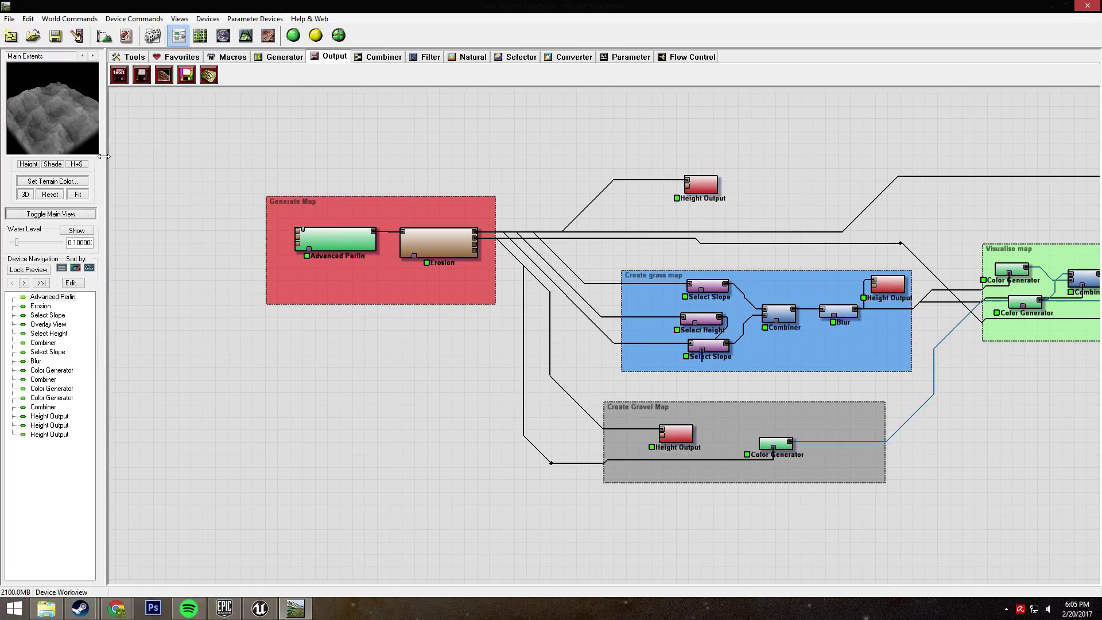
right_drag(518, 160, 406, 129)
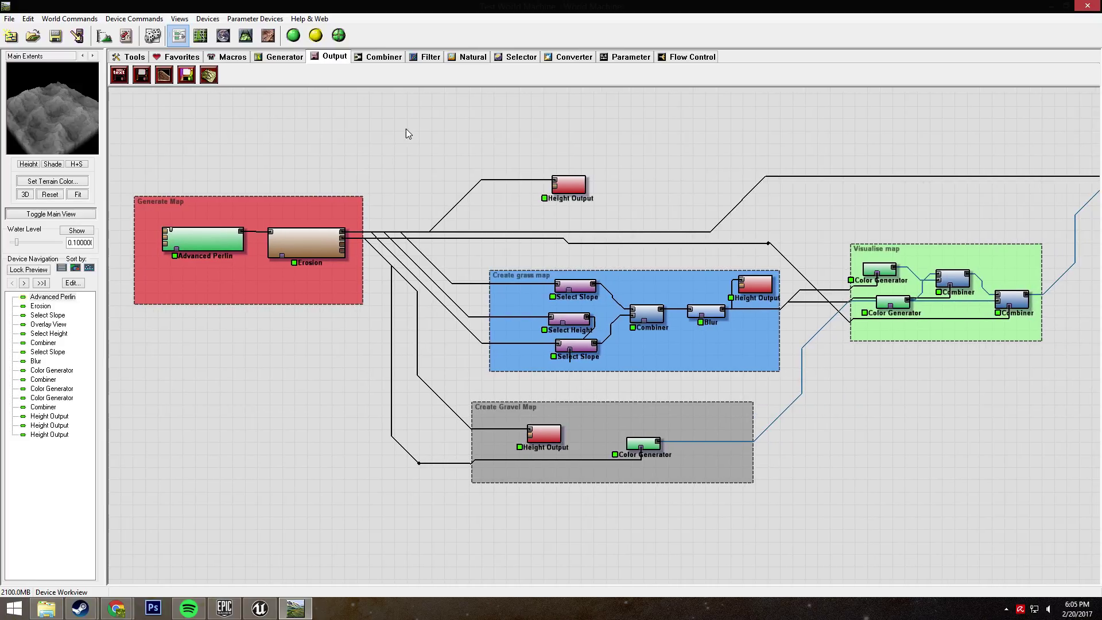
drag(405, 129, 1048, 537)
right_drag(880, 402, 914, 428)
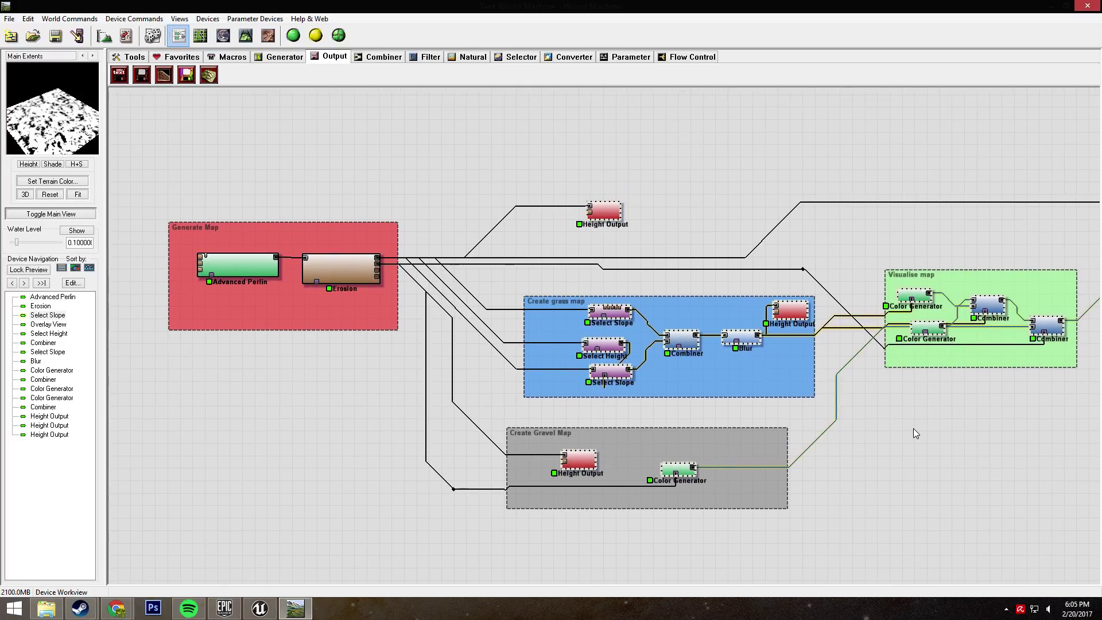
Review the file name and PNG file format of the ungrouped Height Output device that exports the heightmap.
click(649, 227)
click(607, 216)
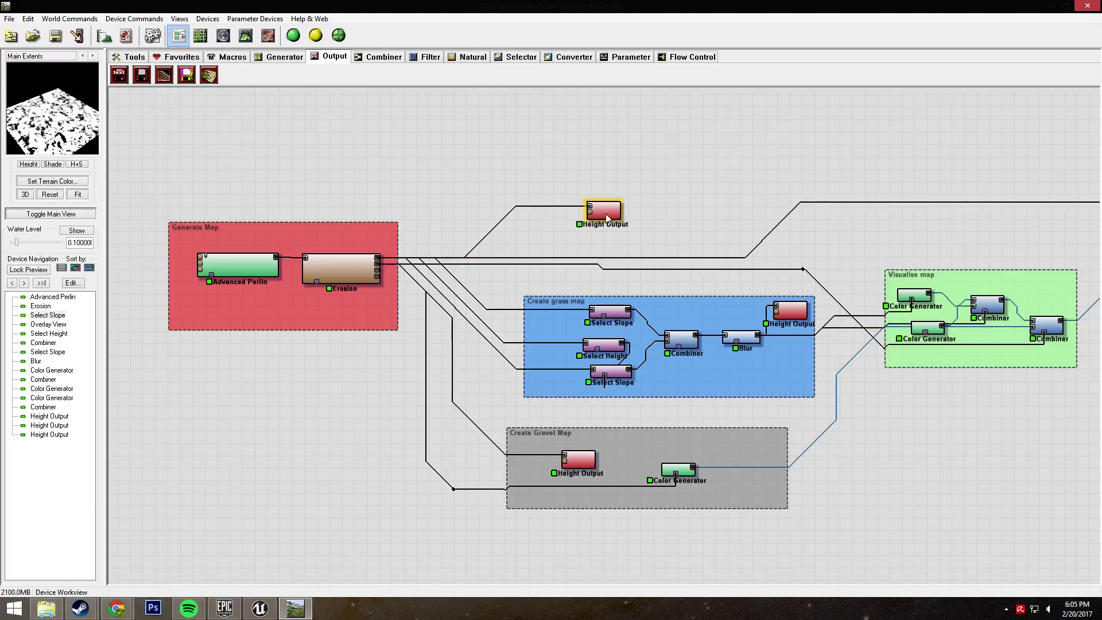
double_click(607, 216)
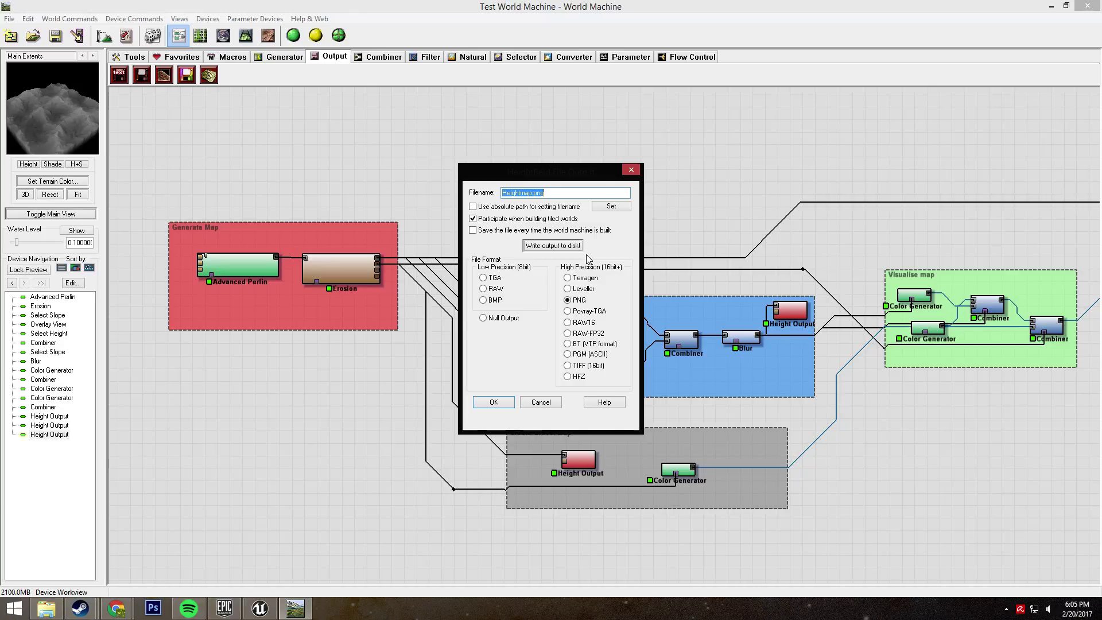
click(545, 192)
double_click(539, 192)
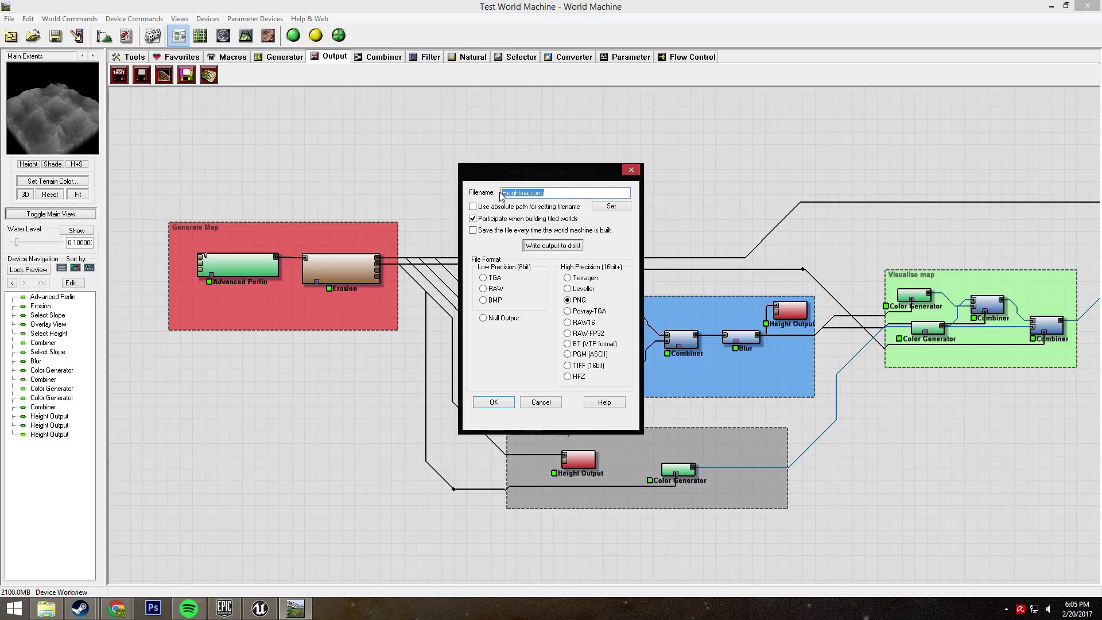
click(529, 192)
drag(562, 192, 495, 193)
click(588, 304)
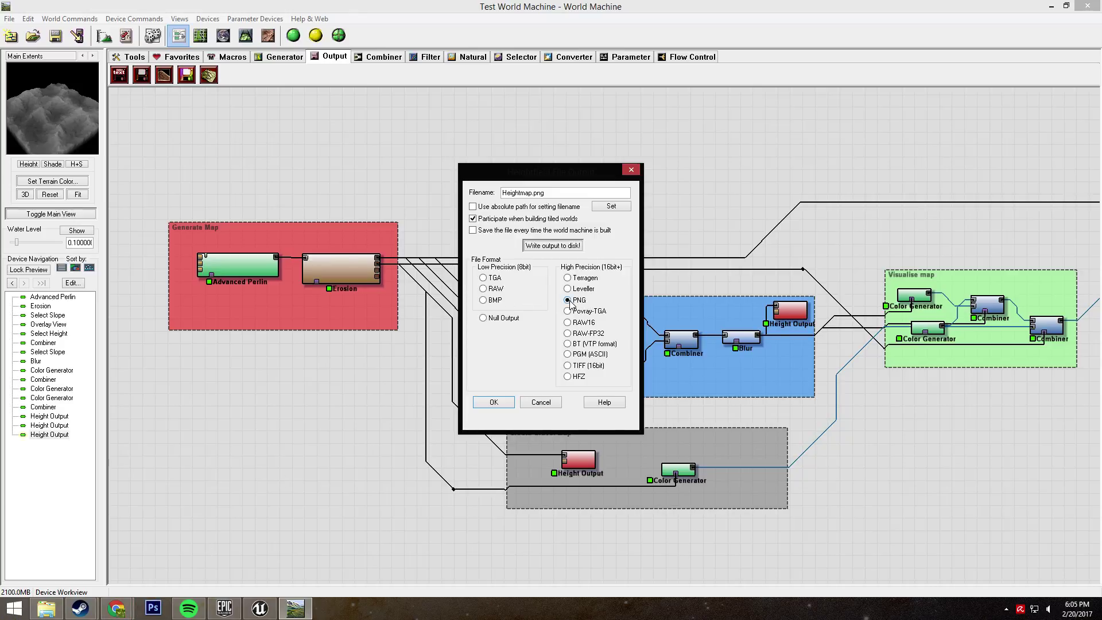
click(494, 403)
Examine the slope, height, Combiner, Blur and output devices in the Create grass map group.
middle_drag(665, 258, 629, 182)
click(499, 257)
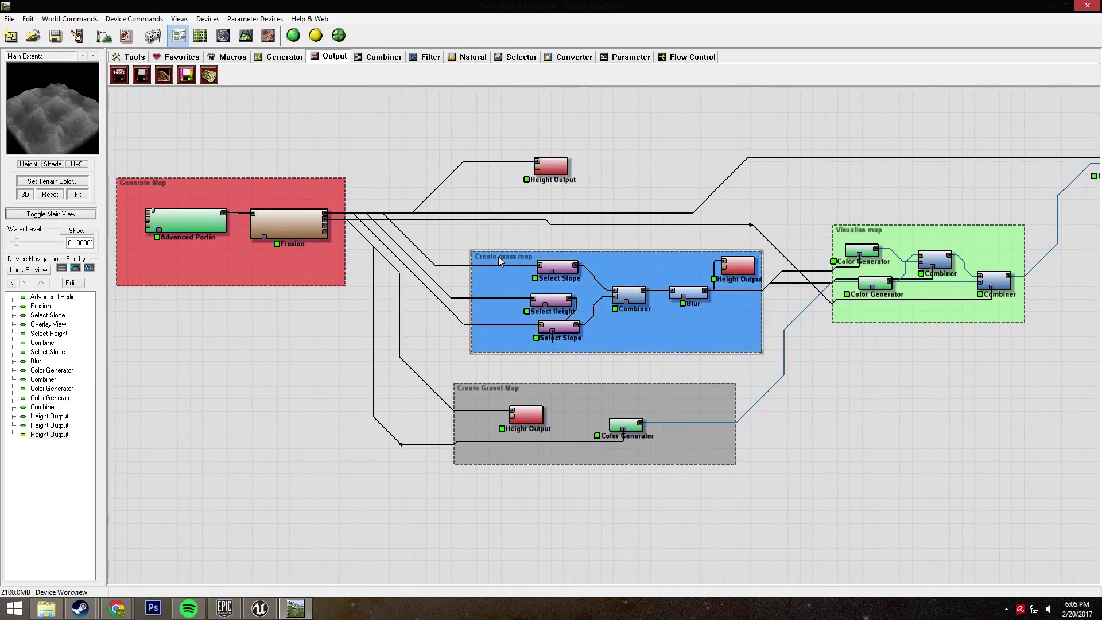
scroll(499, 257, up, 3)
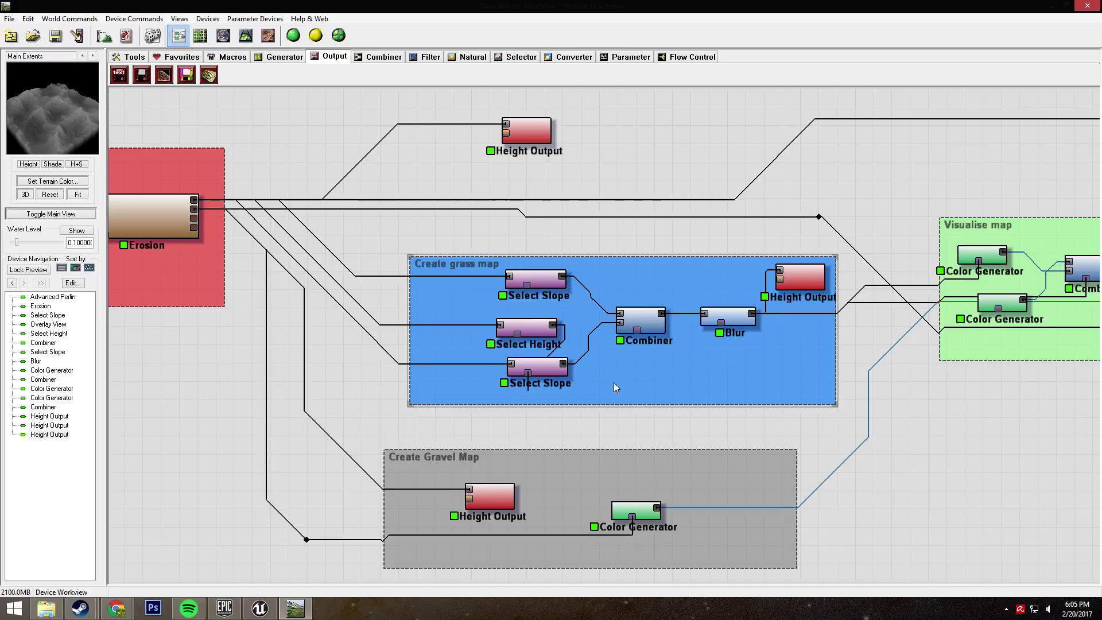
middle_drag(759, 358, 743, 358)
right_drag(743, 357, 723, 357)
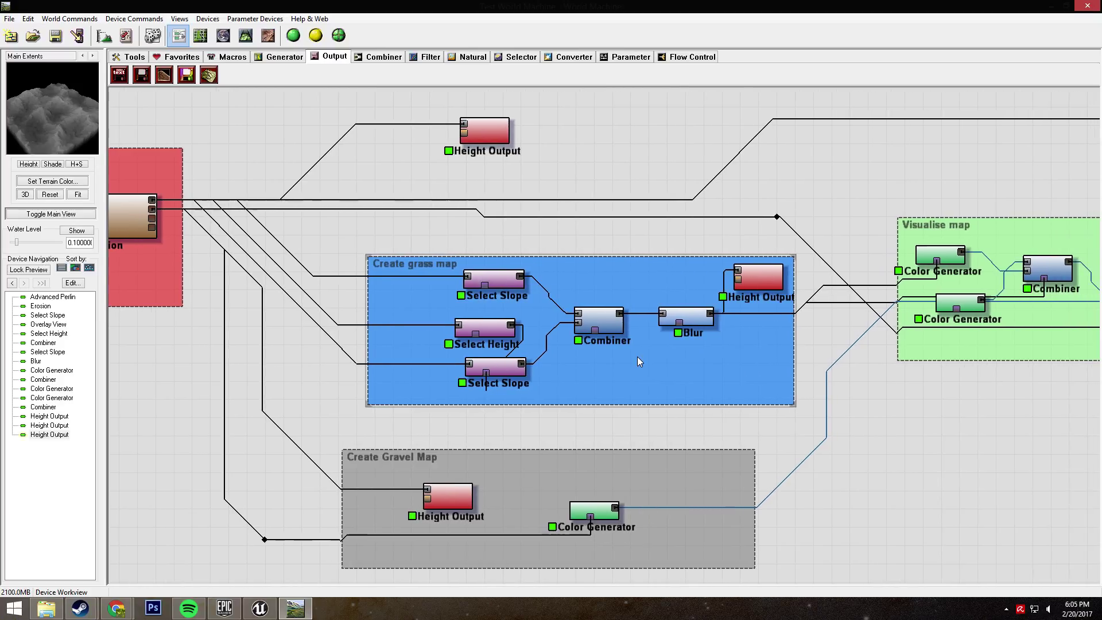
scroll(638, 357, down, 2)
scroll(539, 386, down, 1)
right_drag(585, 392, 708, 371)
right_drag(632, 377, 632, 375)
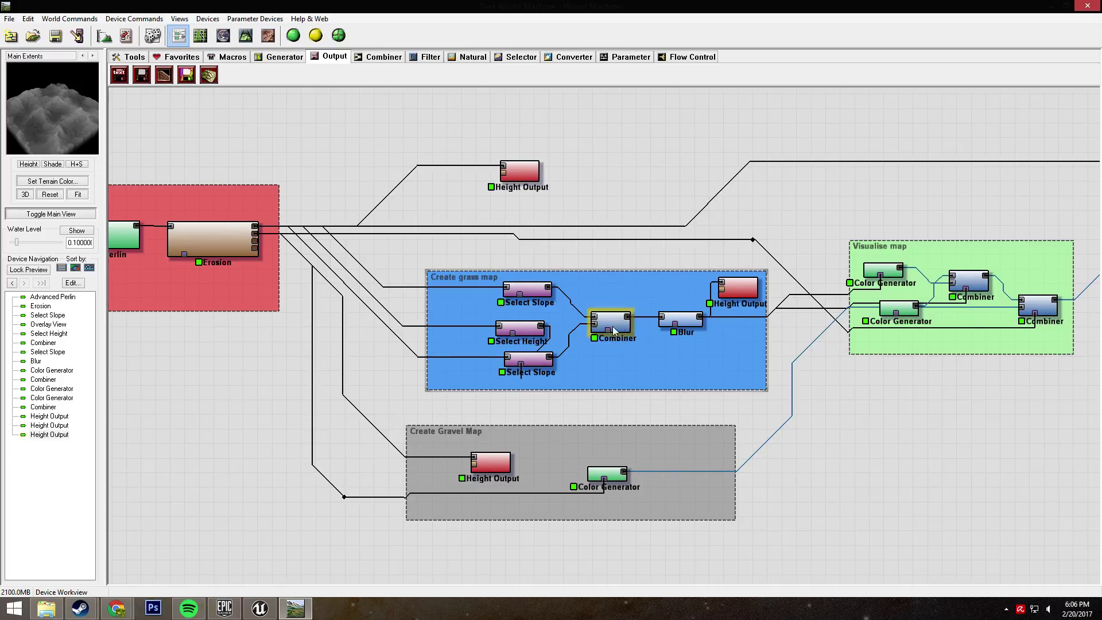
drag(412, 261, 774, 402)
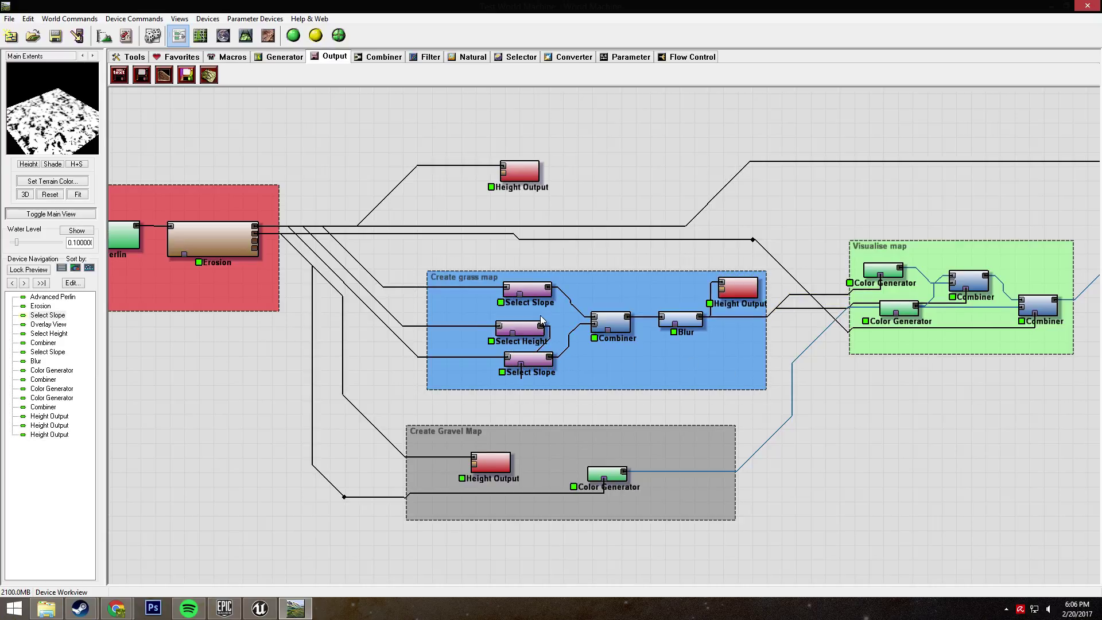
Inspect the mask of the upper Select Slope device from the Create grass map group in the 2D View.
click(541, 298)
click(268, 35)
scroll(599, 322, up, 5)
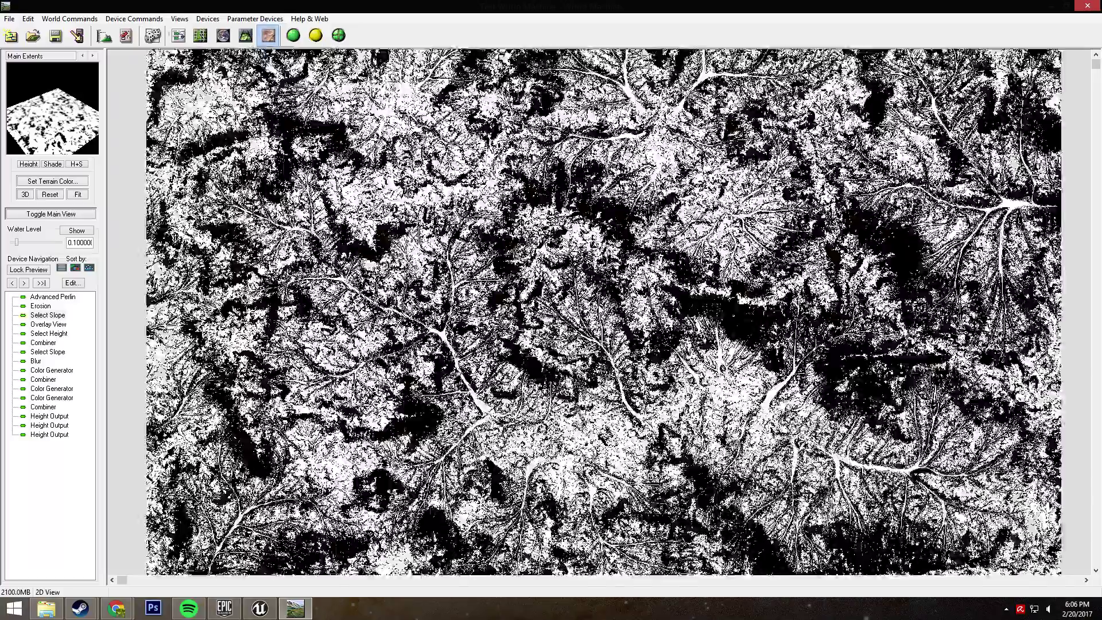
drag(624, 230, 509, 441)
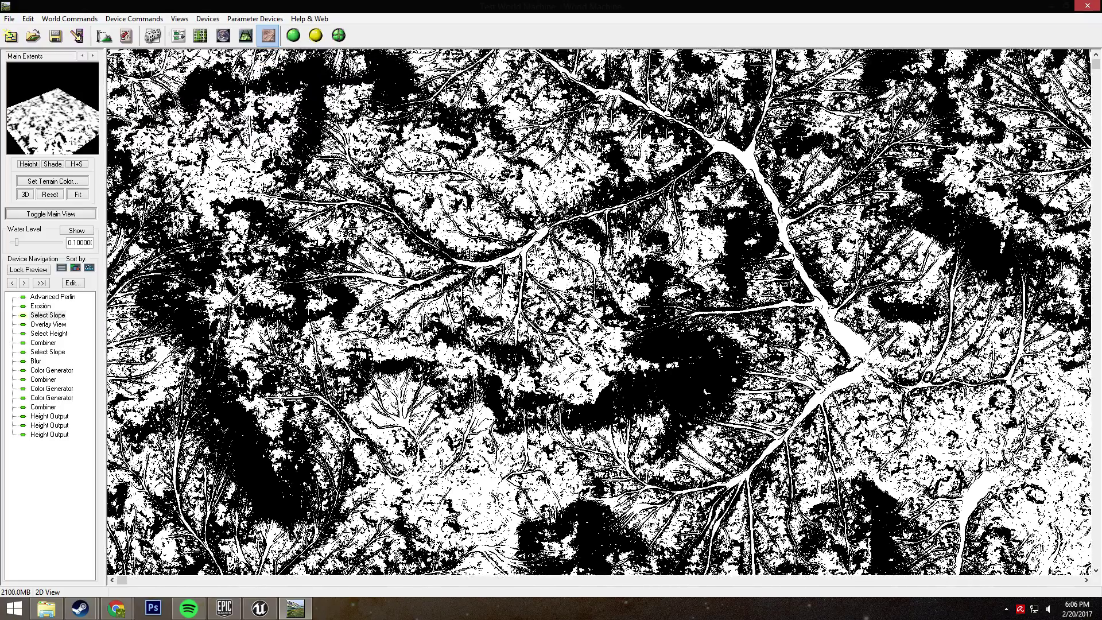
scroll(719, 291, down, 6)
scroll(712, 295, up, 5)
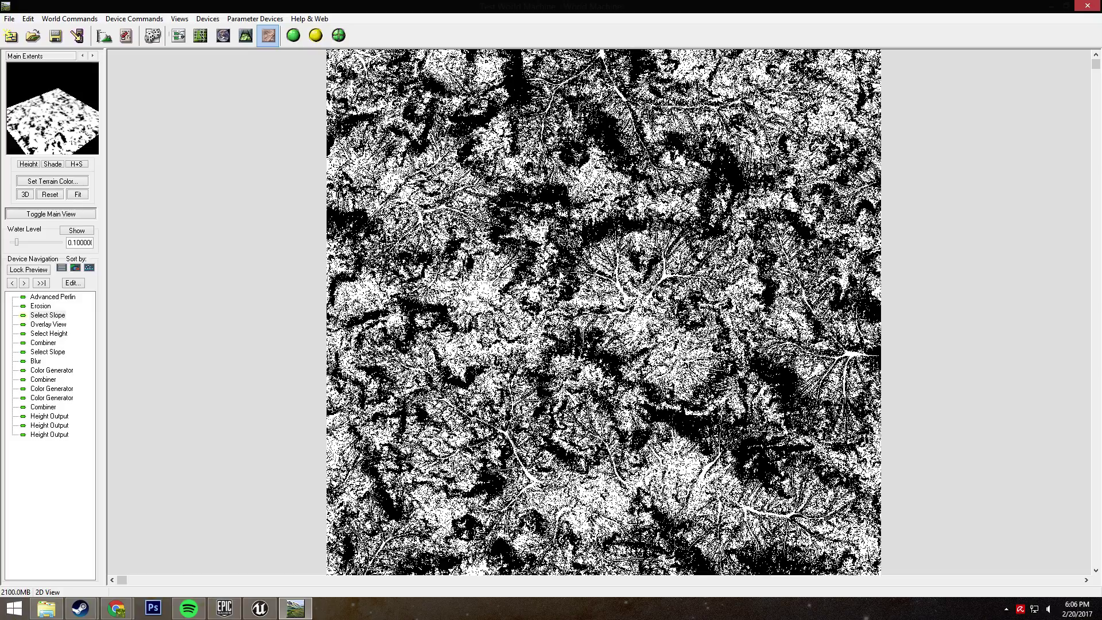
scroll(537, 293, up, 2)
scroll(501, 333, up, 2)
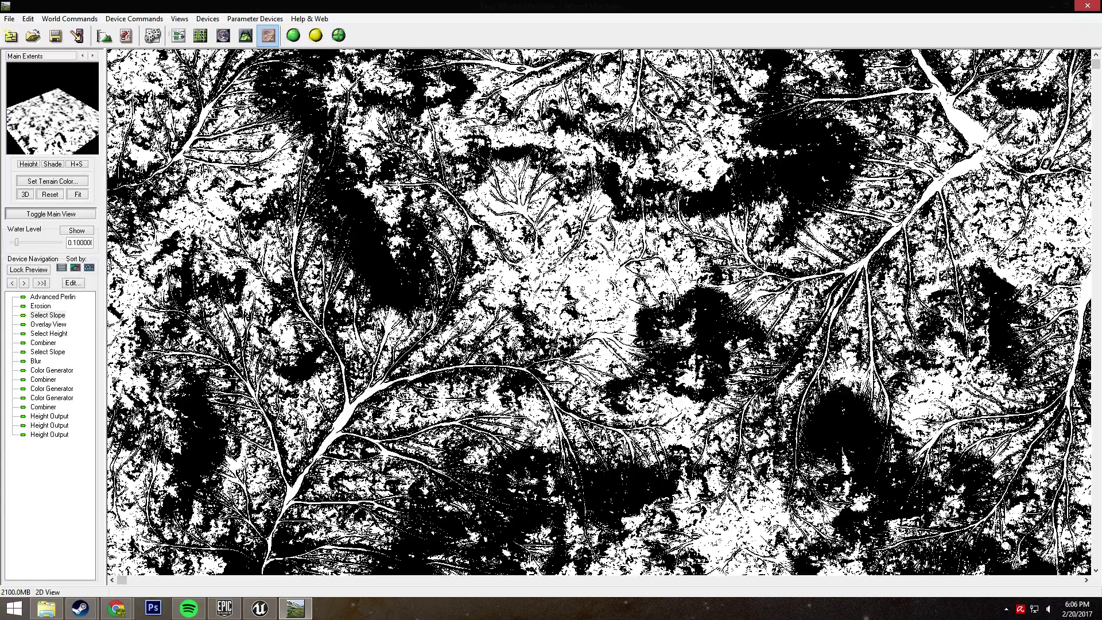
scroll(727, 192, down, 8)
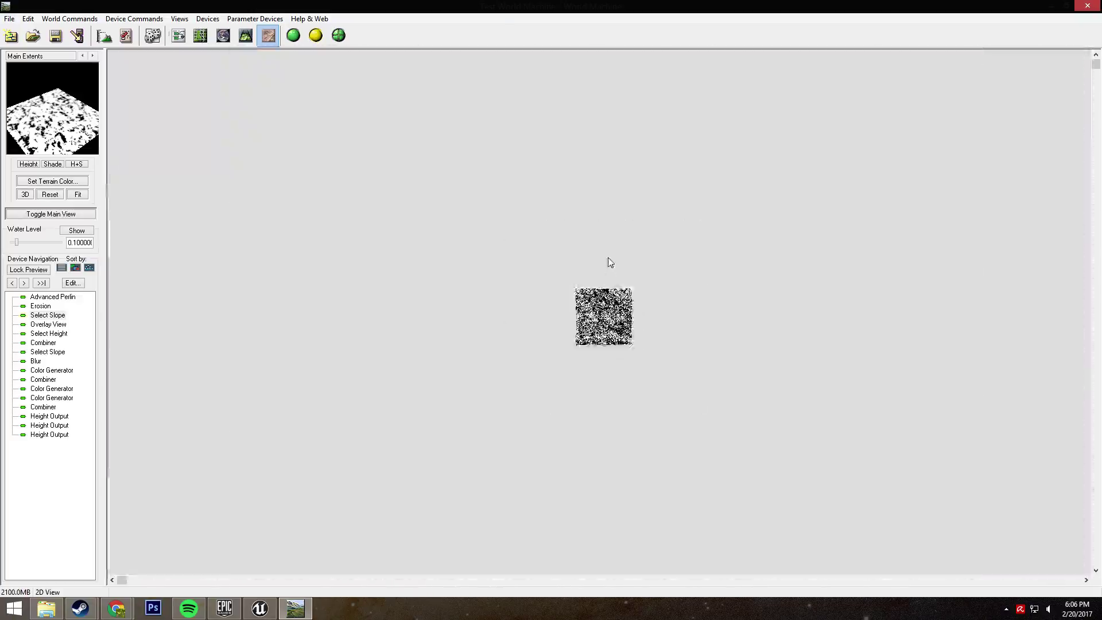
scroll(608, 261, up, 8)
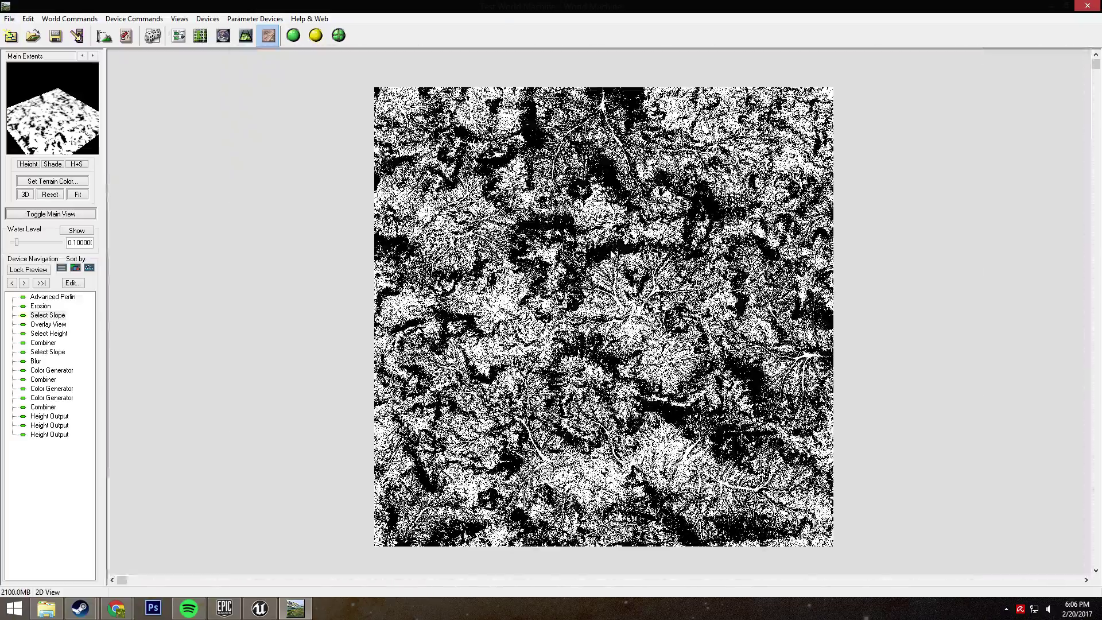
Review the slope limits of the upper Select Slope device in the grass group and view its preview mask in the 2D View.
click(179, 36)
drag(477, 243, 467, 244)
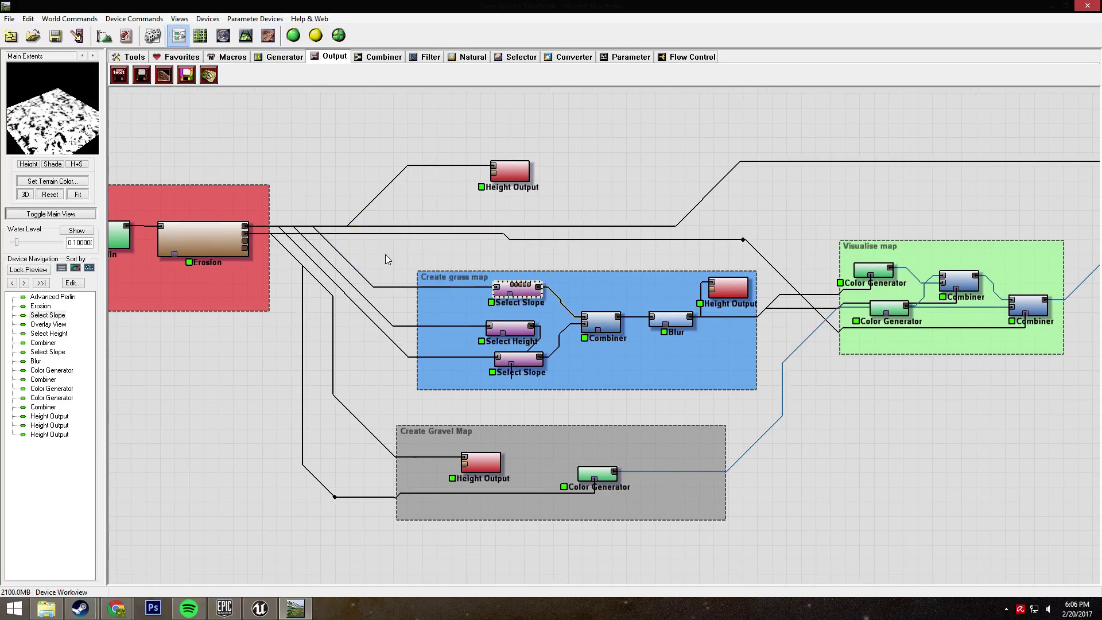
double_click(519, 292)
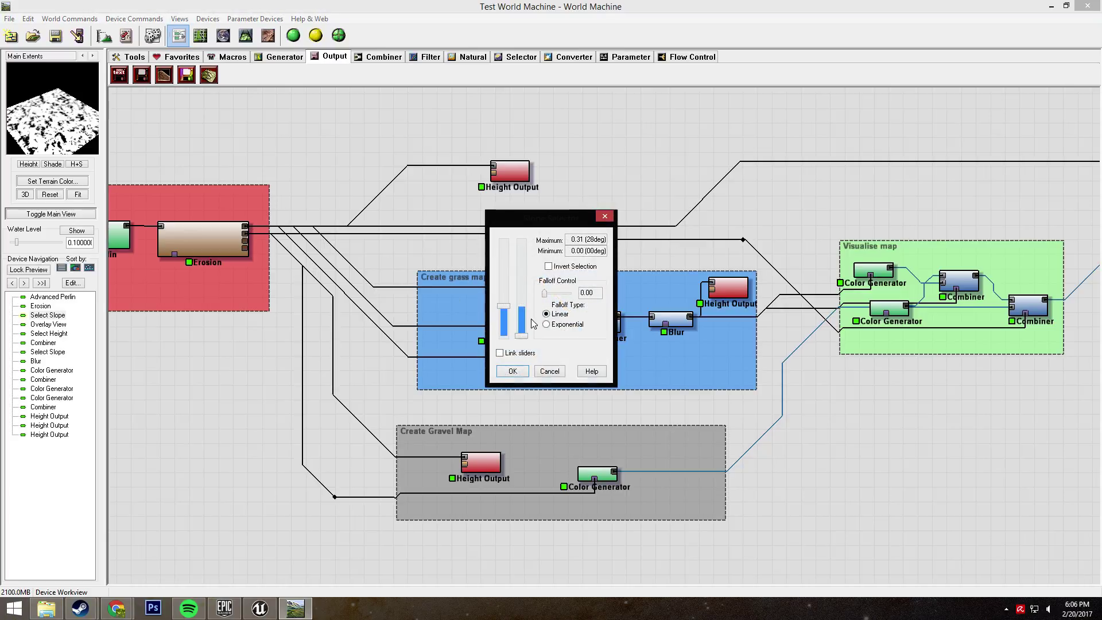
click(513, 370)
click(267, 39)
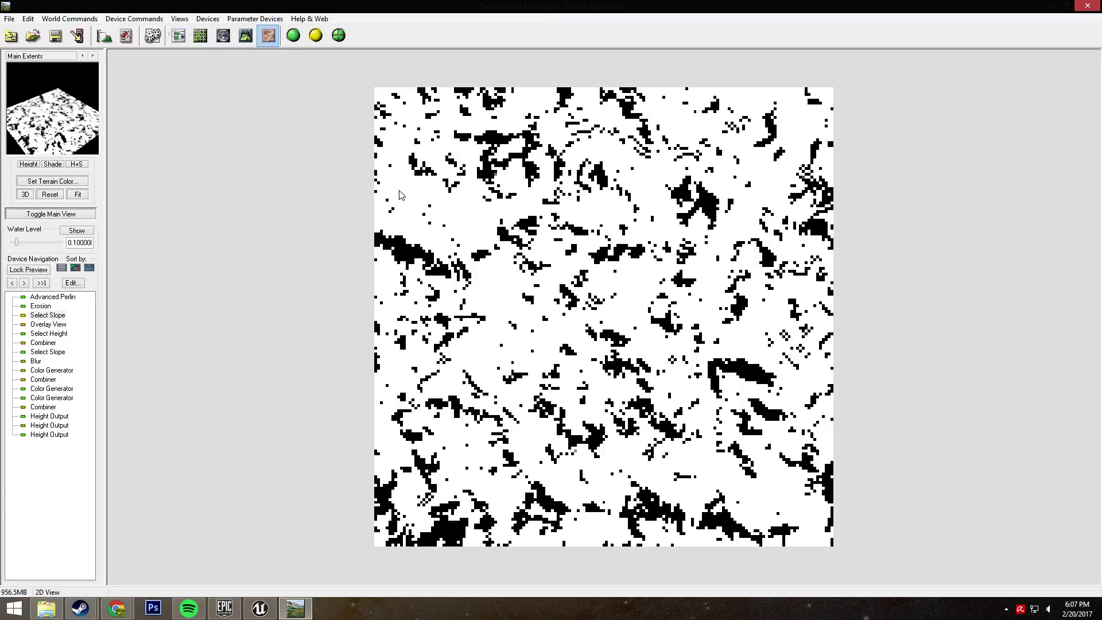
click(179, 36)
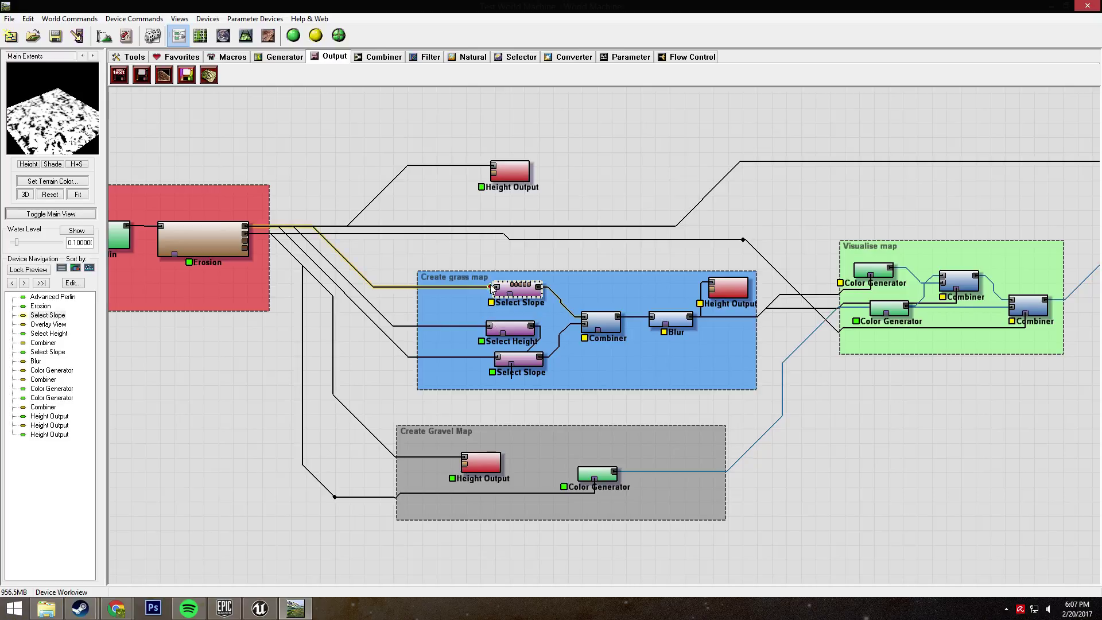
Inspect the mask of the Select Height device in the Create grass map group in the 2D View.
click(518, 326)
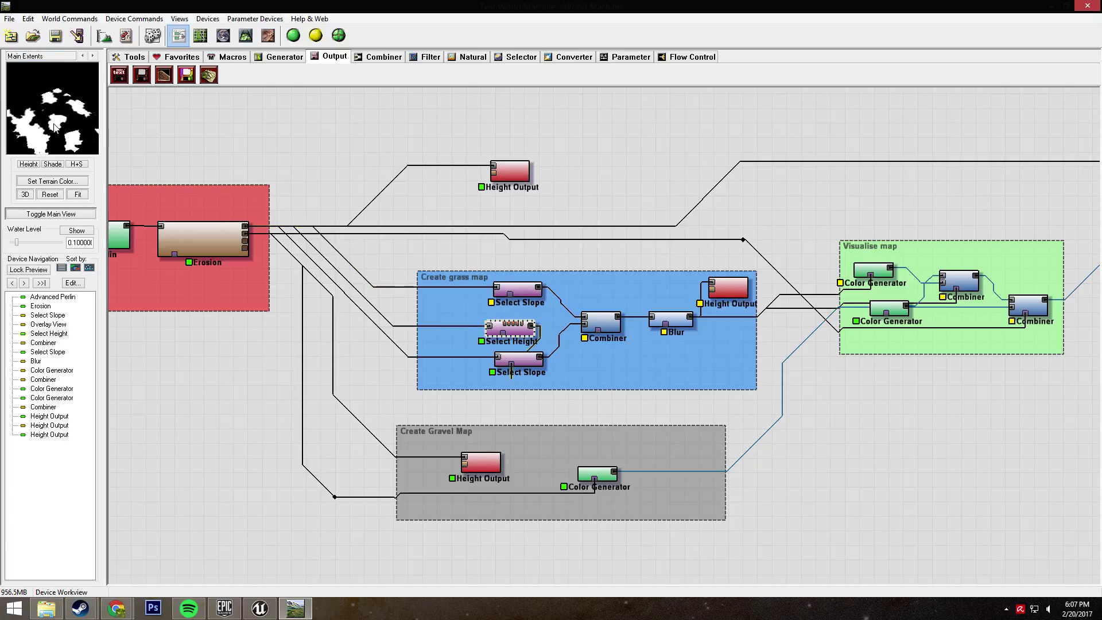
click(269, 36)
scroll(699, 334, up, 3)
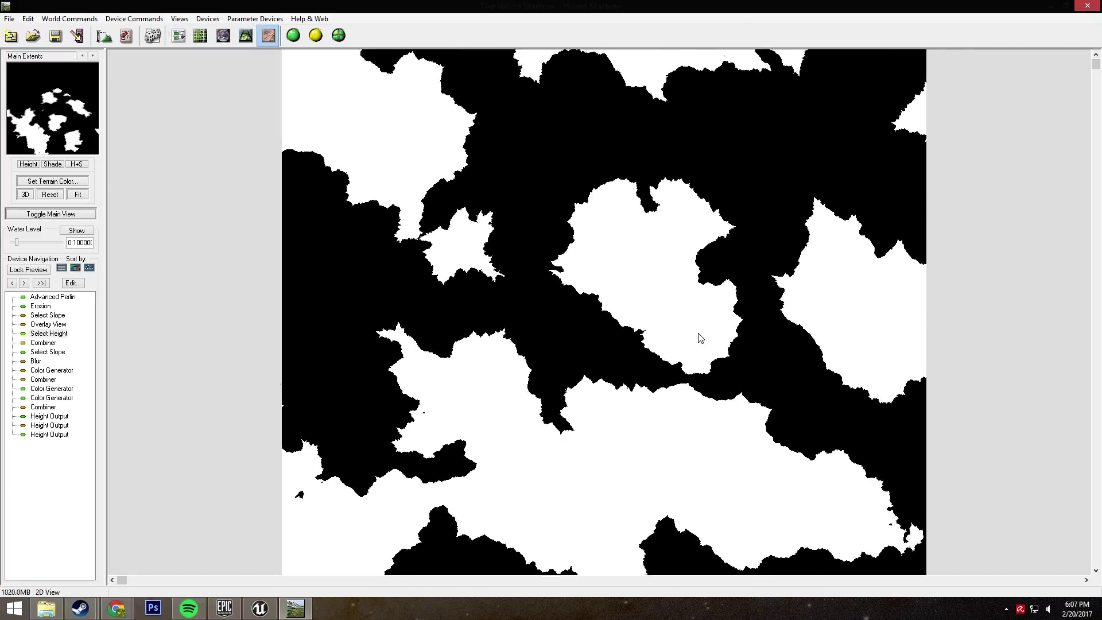
scroll(701, 333, down, 5)
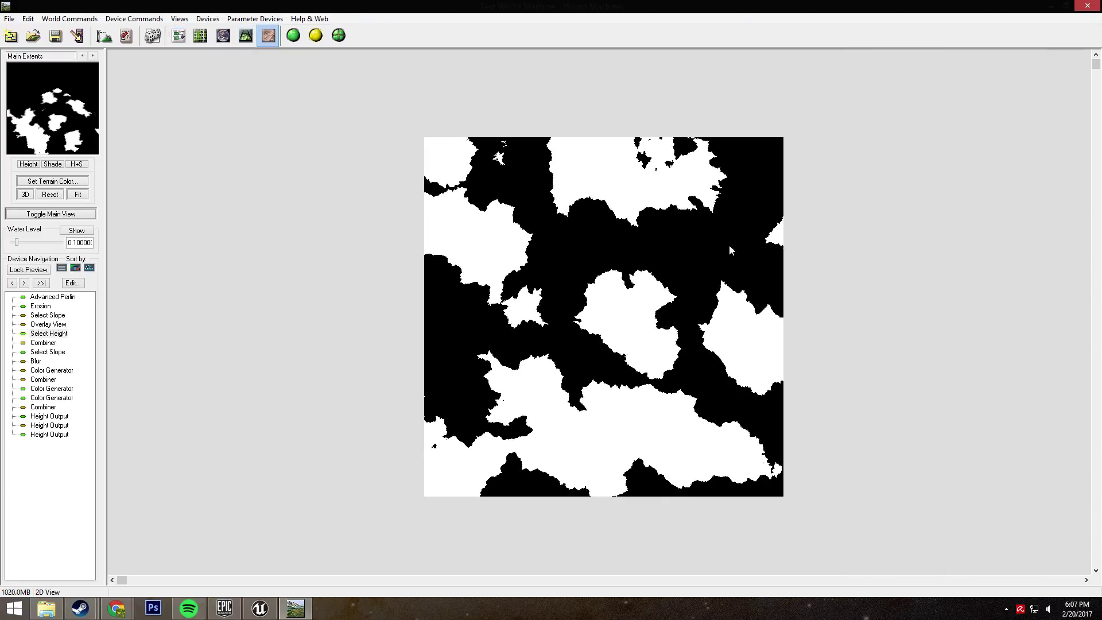
click(178, 36)
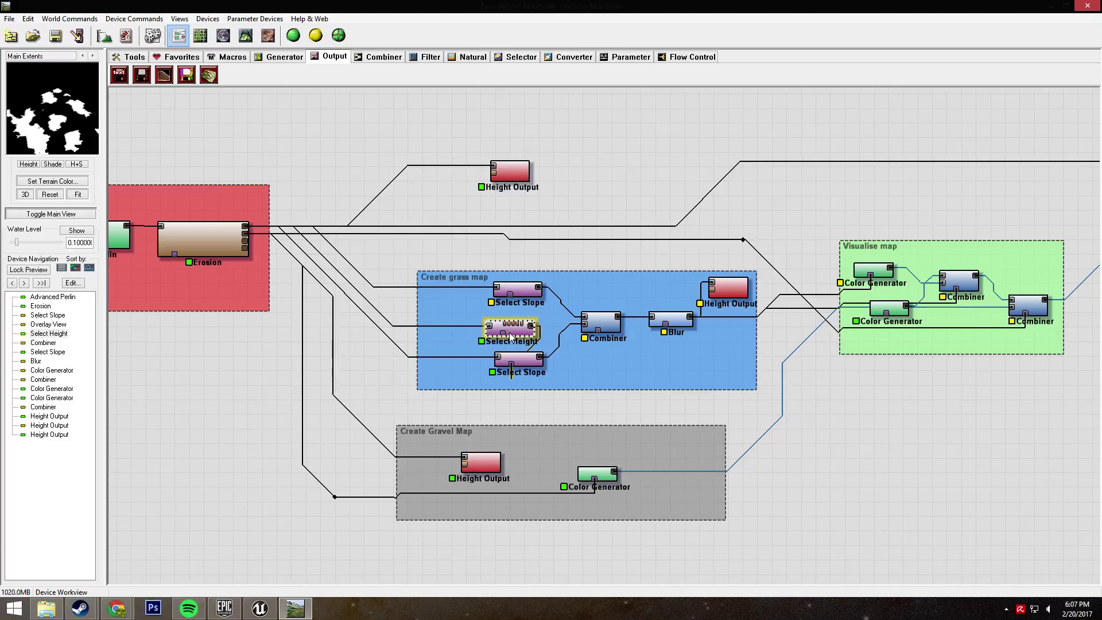
Review the maximum and minimum slope settings of the lower Select Slope device in the grass group without changing them.
click(519, 362)
double_click(529, 365)
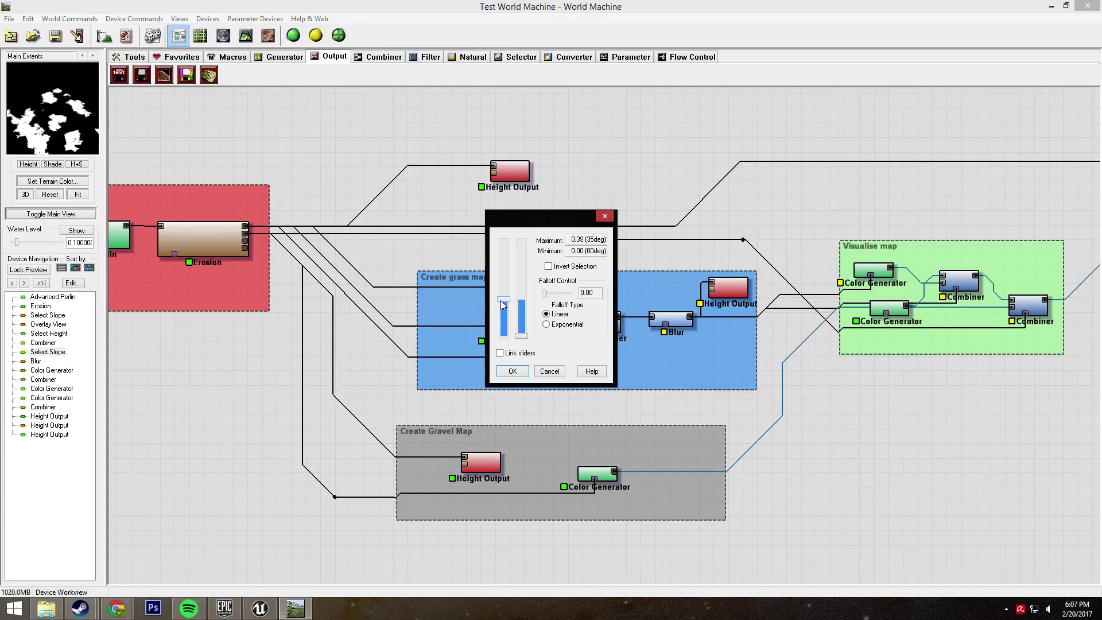
click(550, 372)
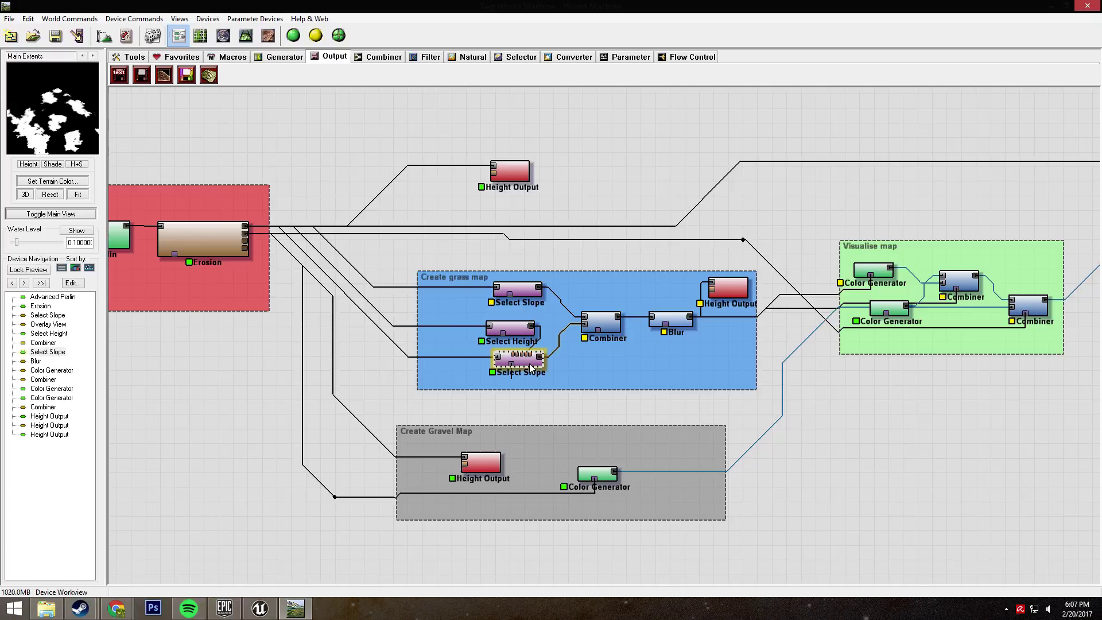
Inspect the mask of the grass group's Combiner device in the 2D View and in the rotated terrain preview.
click(600, 321)
click(268, 36)
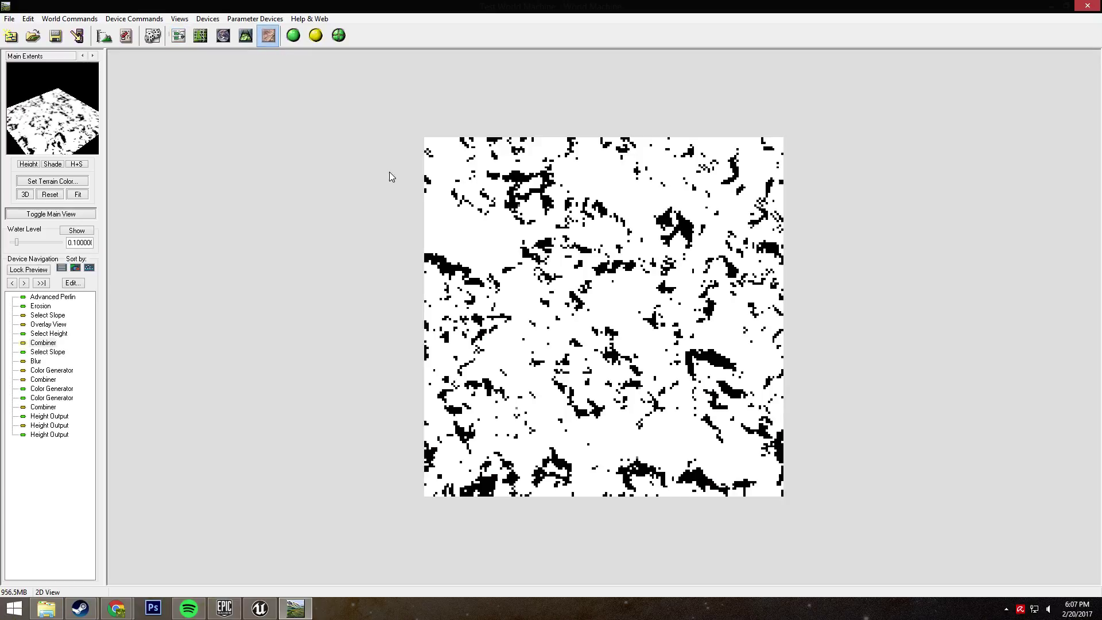
click(179, 36)
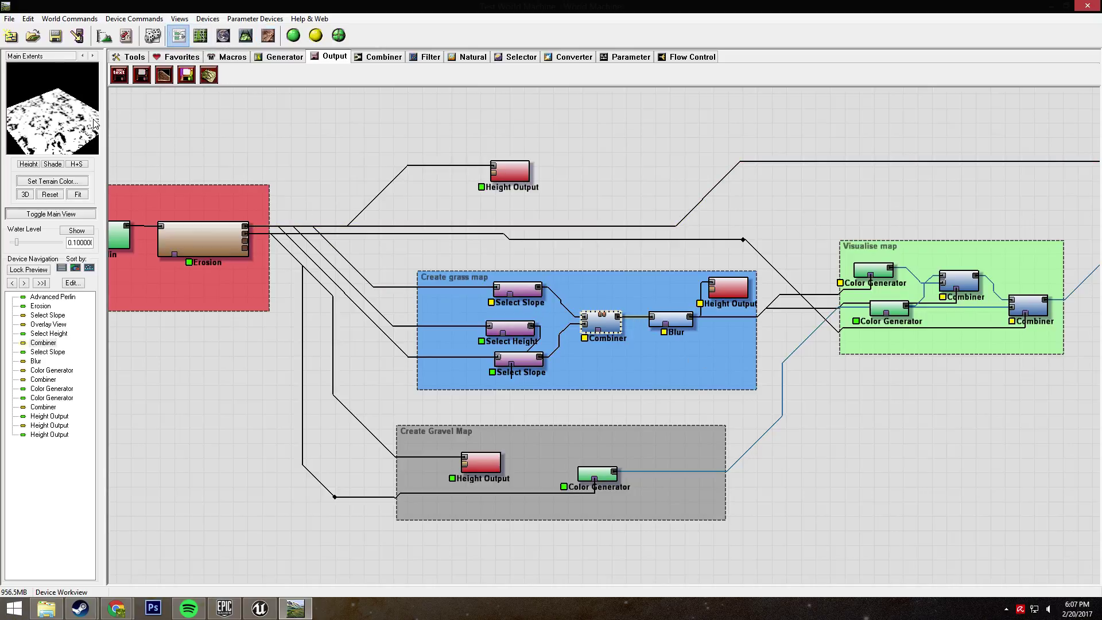
mouse_move(73, 140)
mouse_down()
mouse_move(60, 164)
mouse_move(63, 122)
mouse_up()
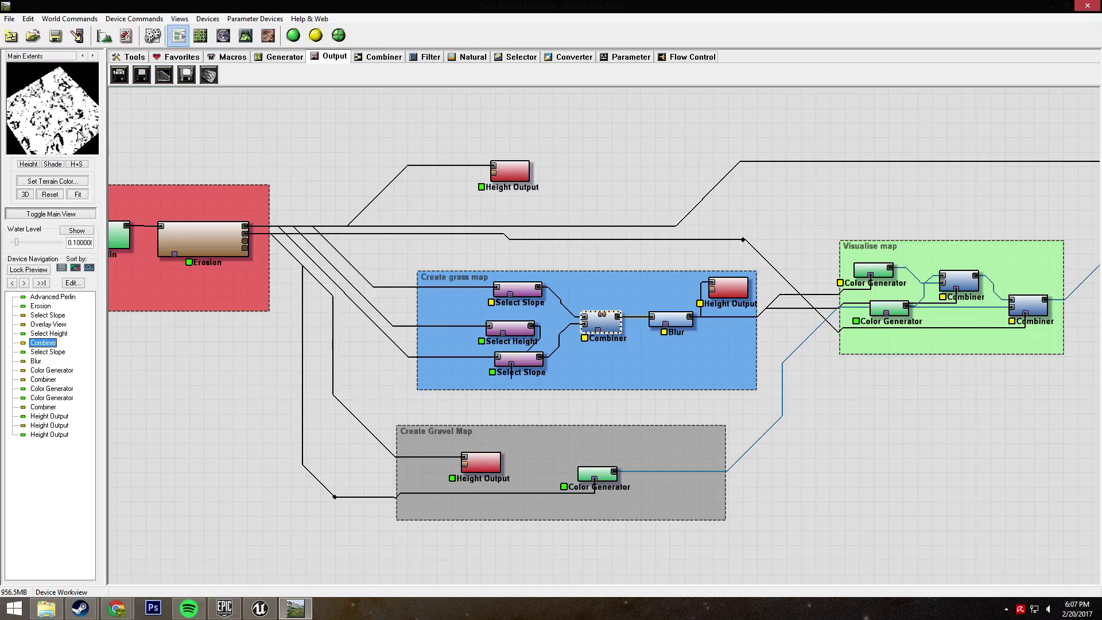
drag(404, 198, 399, 198)
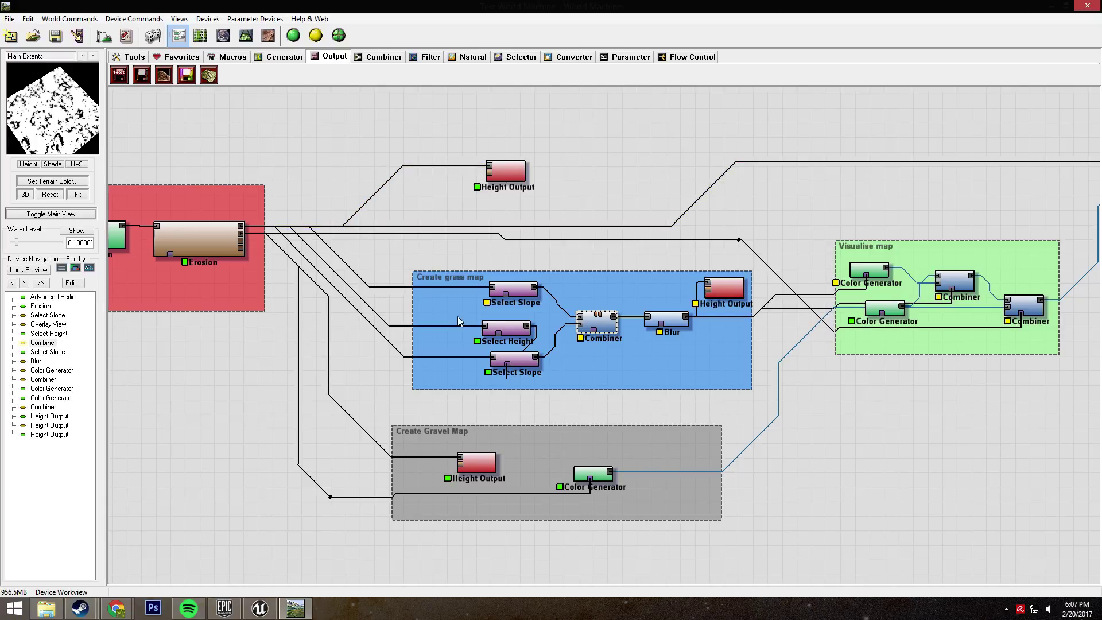
Build the world and compare the Blur and Combiner masks of the grass group up close in the 2D View.
click(676, 326)
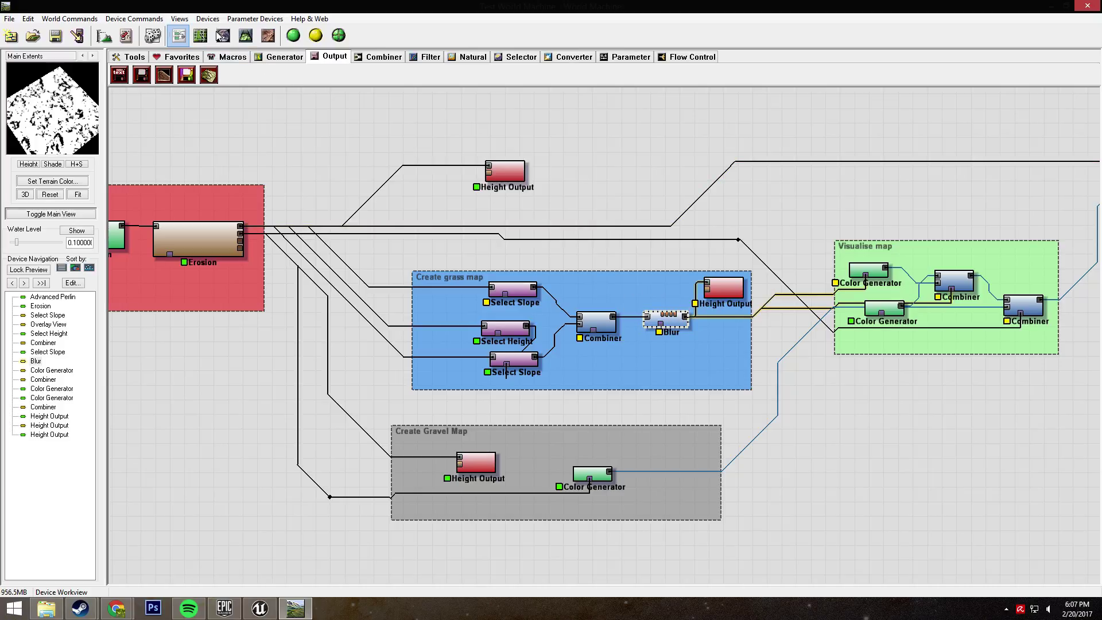
click(268, 35)
click(296, 40)
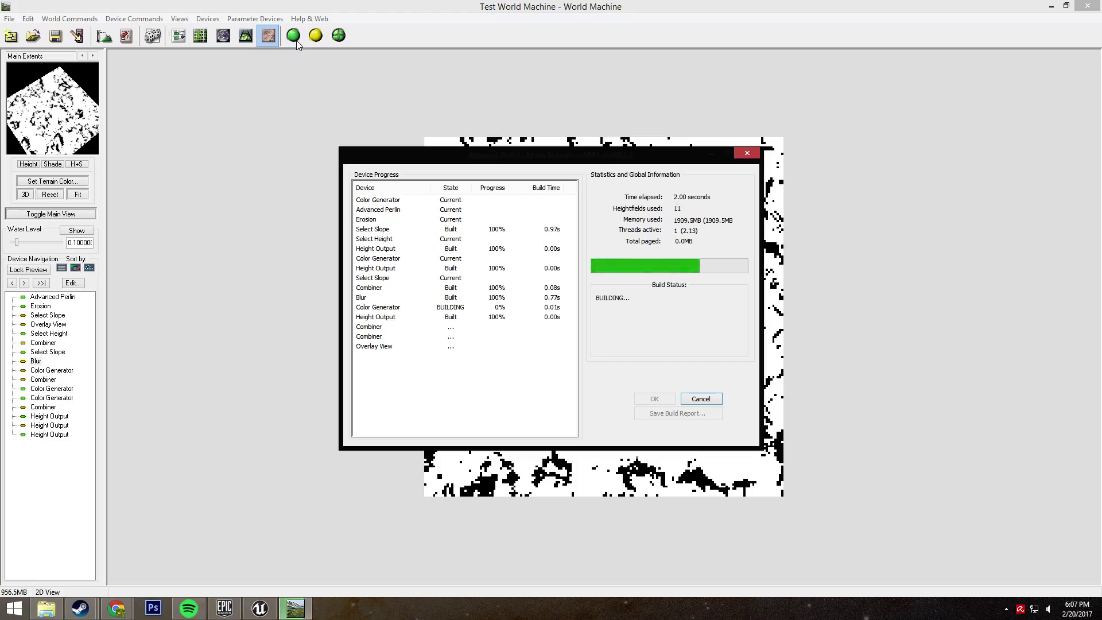
scroll(644, 315, up, 8)
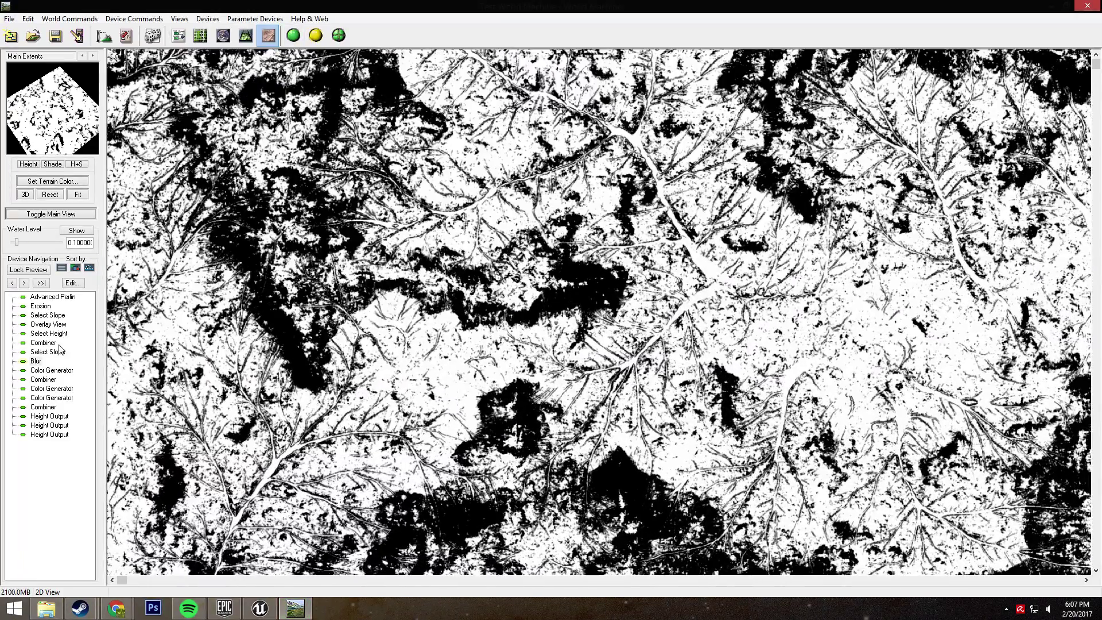
click(55, 344)
scroll(517, 344, up, 3)
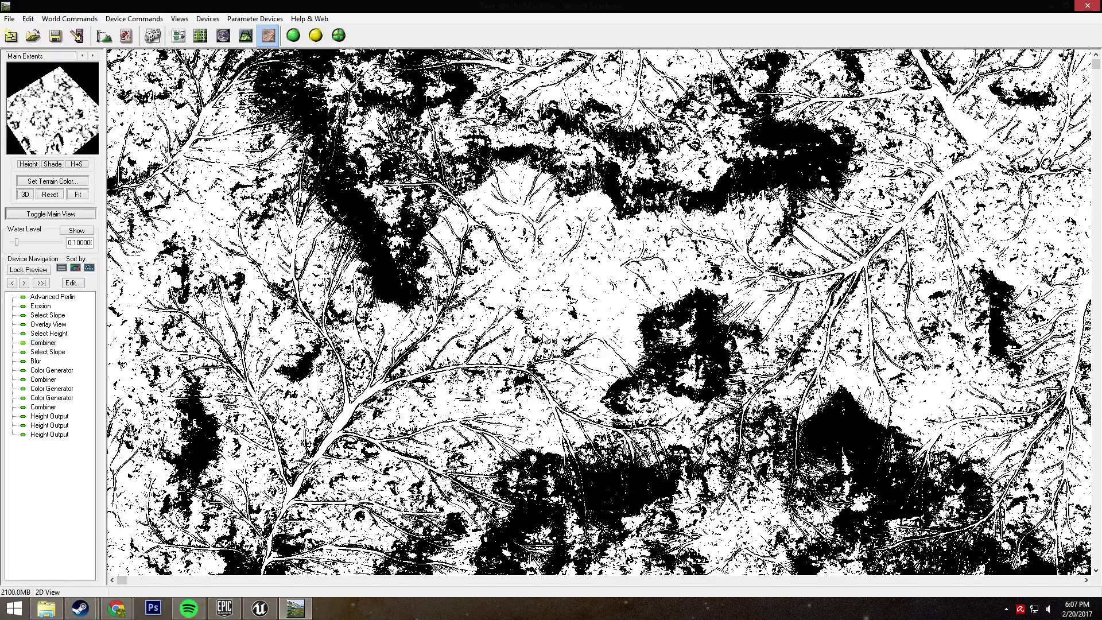
Check the settings of the upper Select Slope, Select Height and lower Select Slope devices in turn, accepting each as it is.
click(179, 36)
double_click(528, 294)
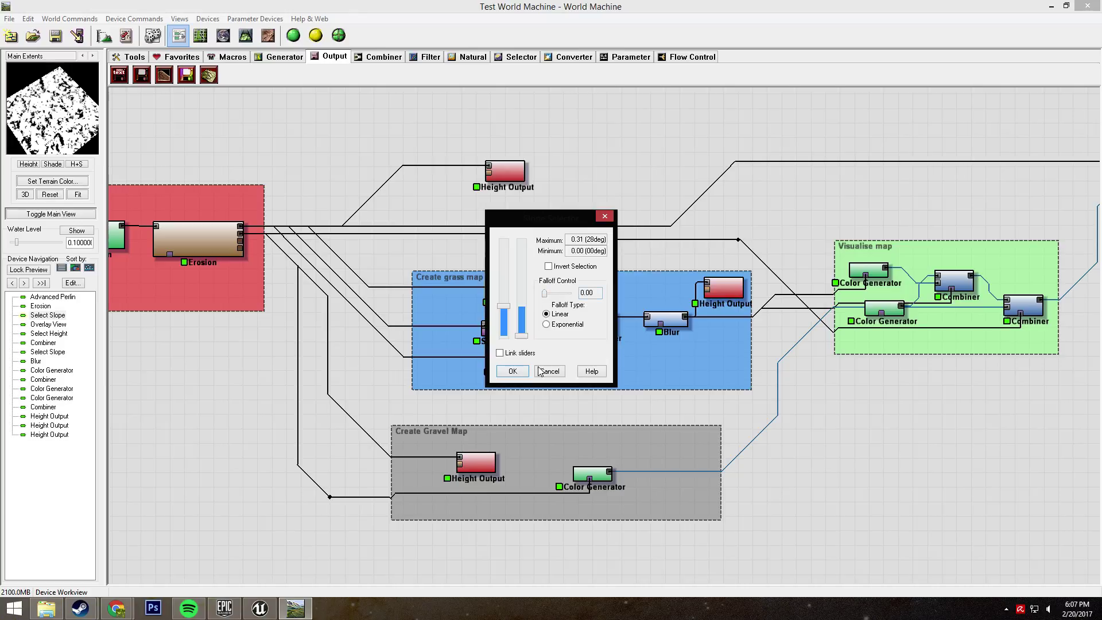
click(521, 374)
double_click(515, 361)
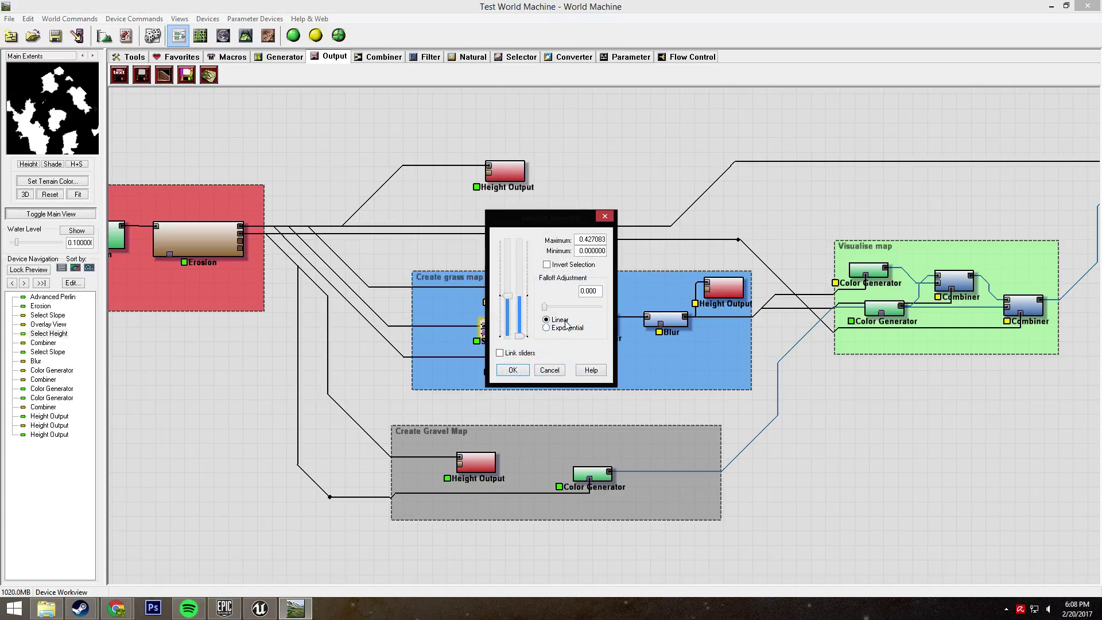
click(515, 367)
double_click(515, 364)
click(517, 374)
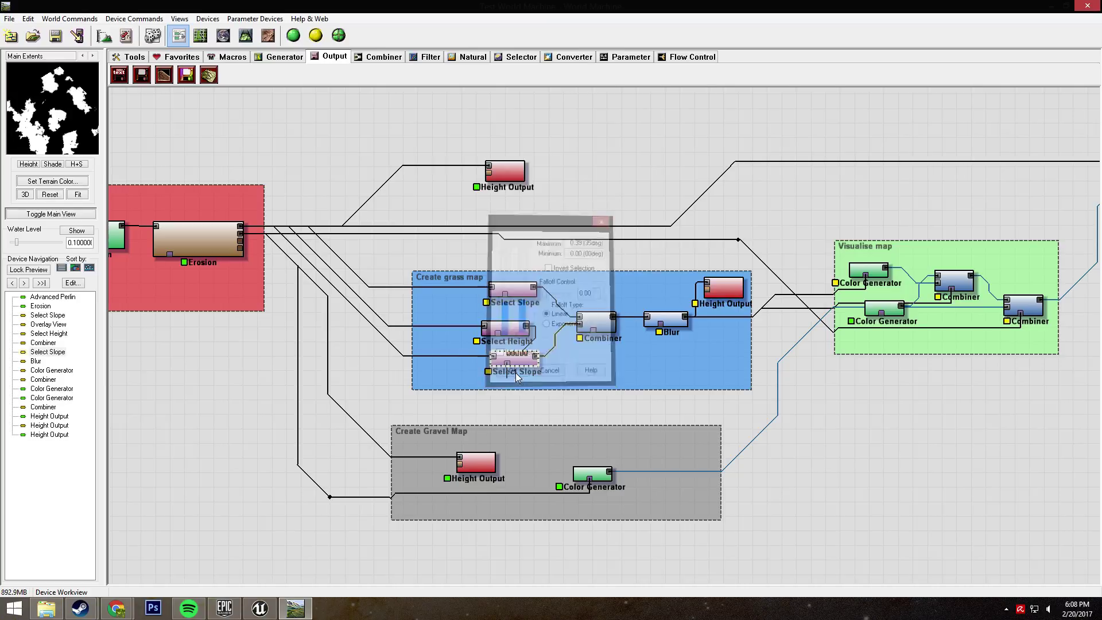
Rebuild the world with the grass group's Blur device selected and examine its full-resolution mask in the 2D View.
click(600, 335)
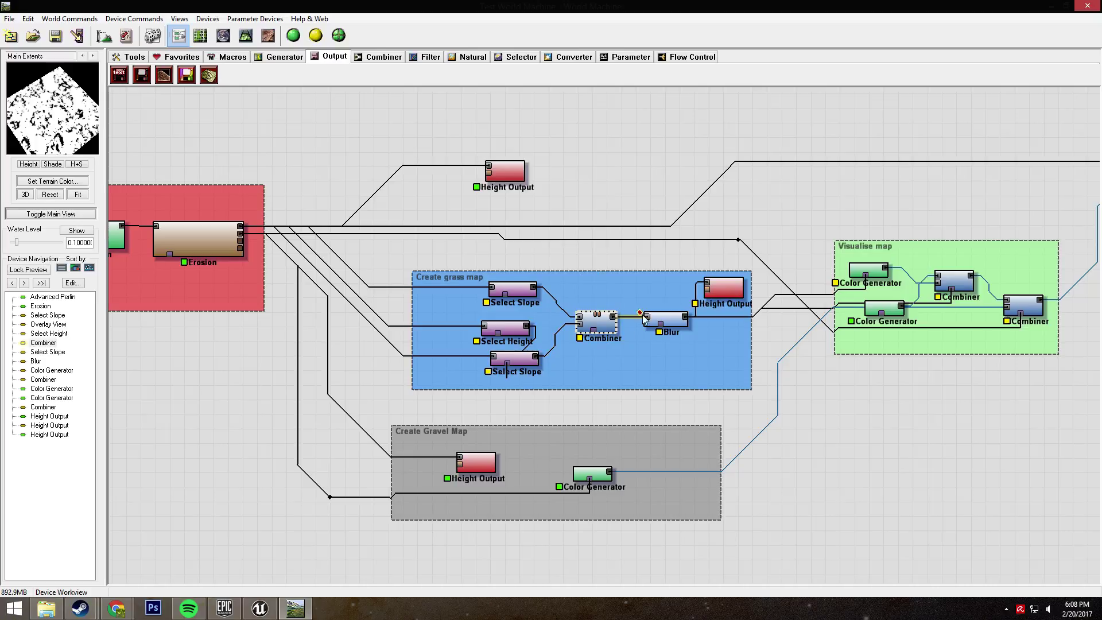
click(661, 319)
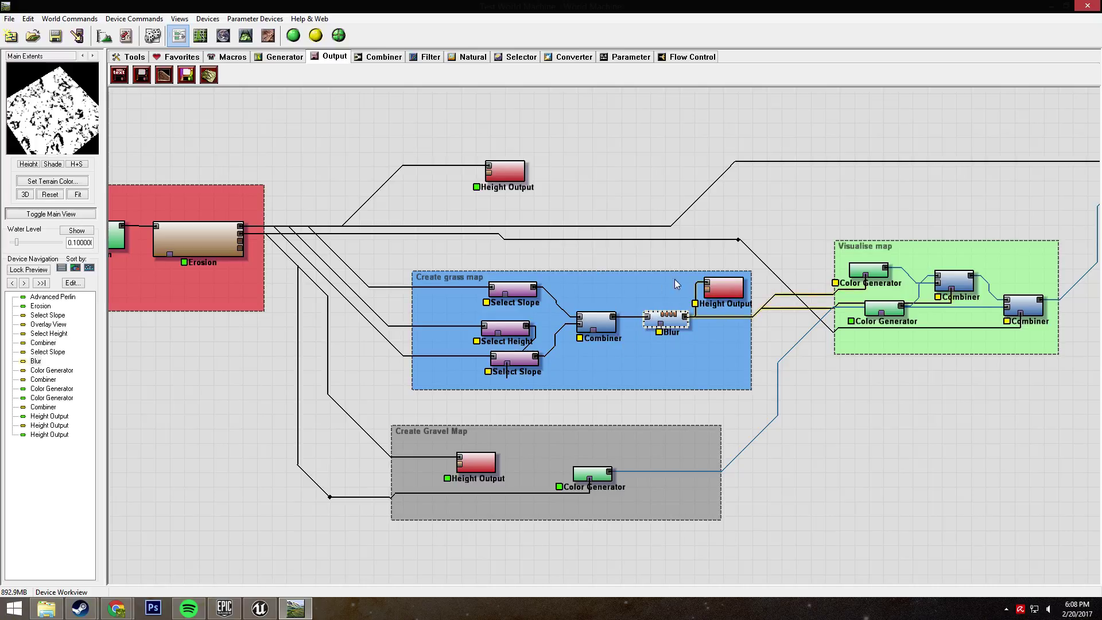
click(246, 36)
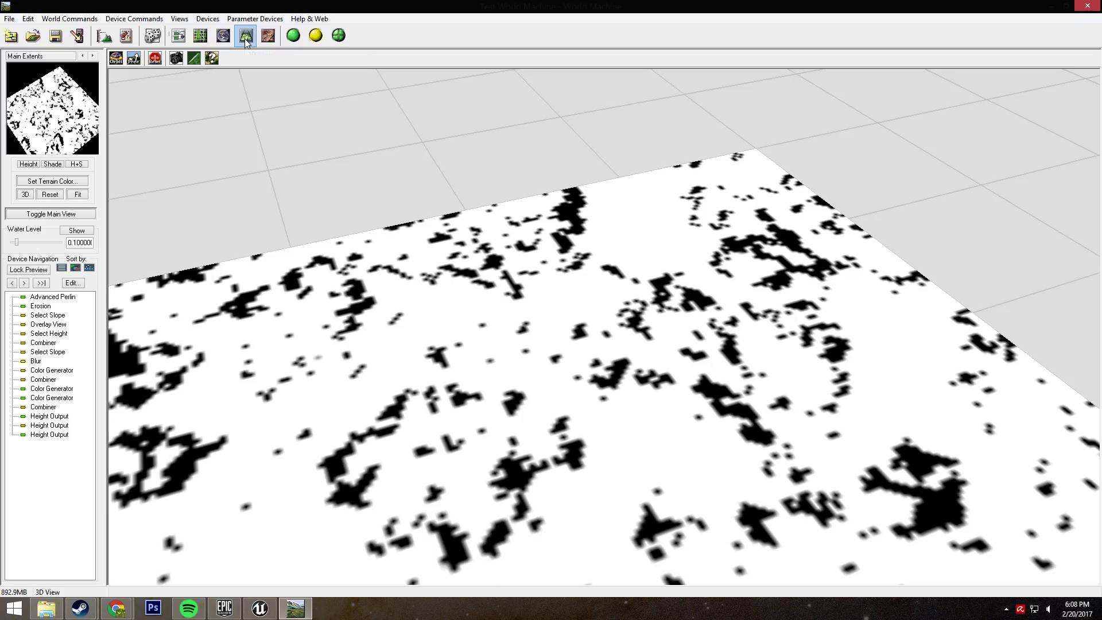
click(268, 36)
scroll(459, 282, down, 5)
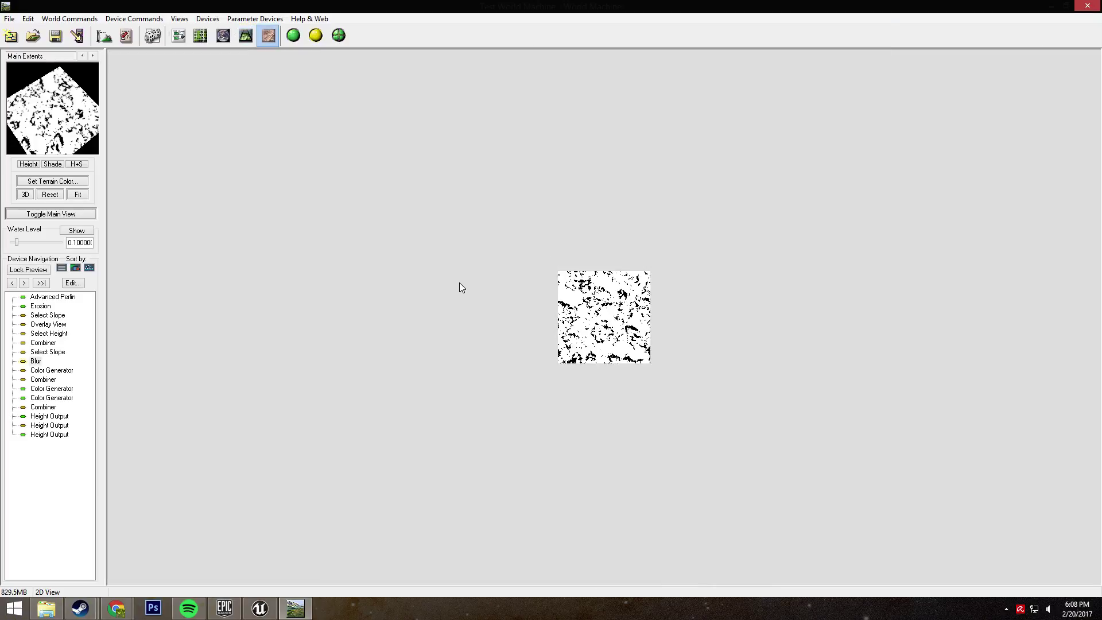
click(293, 35)
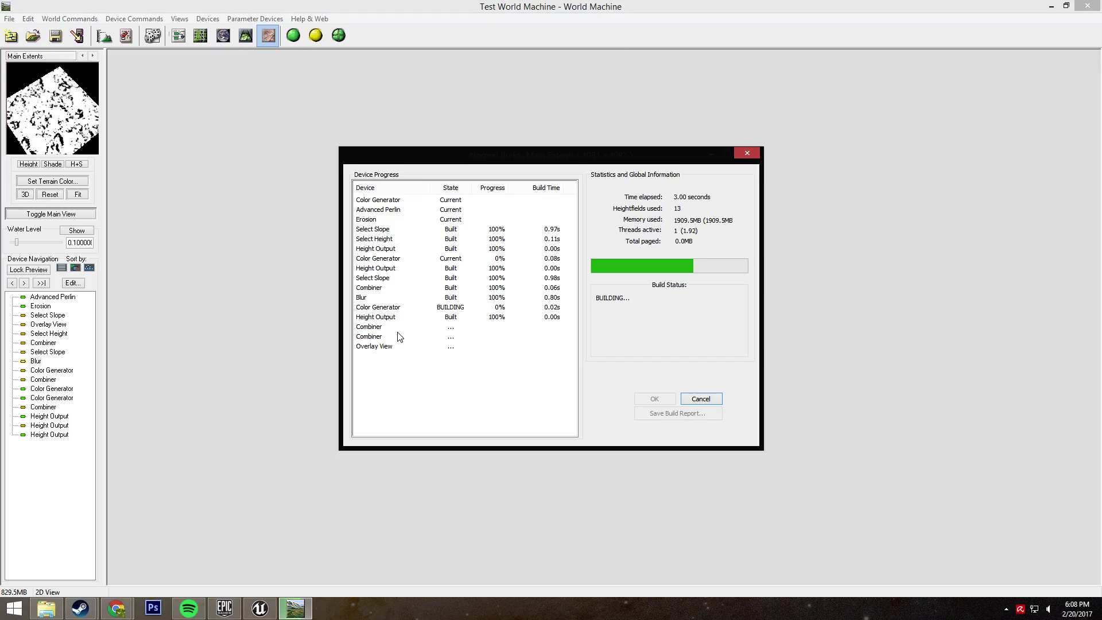
scroll(591, 273, up, 5)
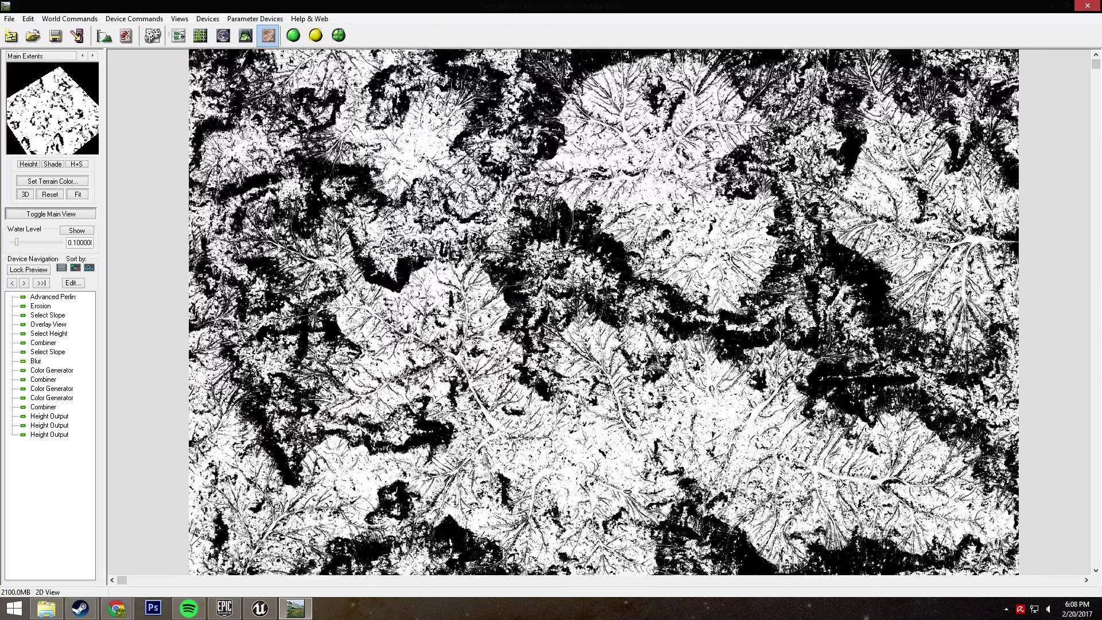
scroll(592, 272, up, 2)
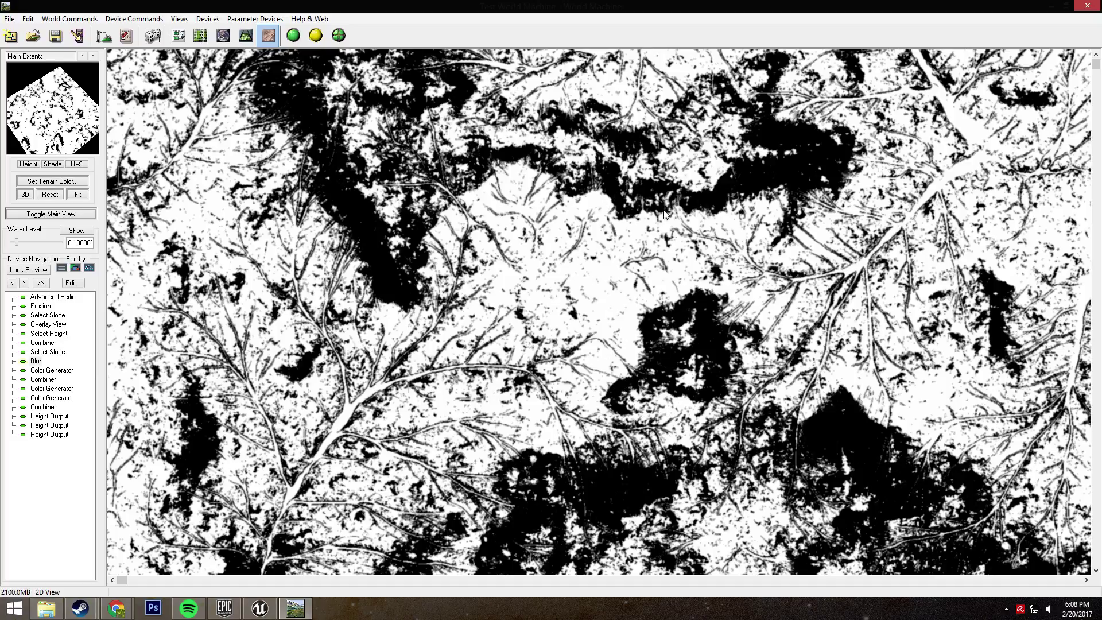
scroll(608, 233, down, 7)
scroll(607, 233, up, 5)
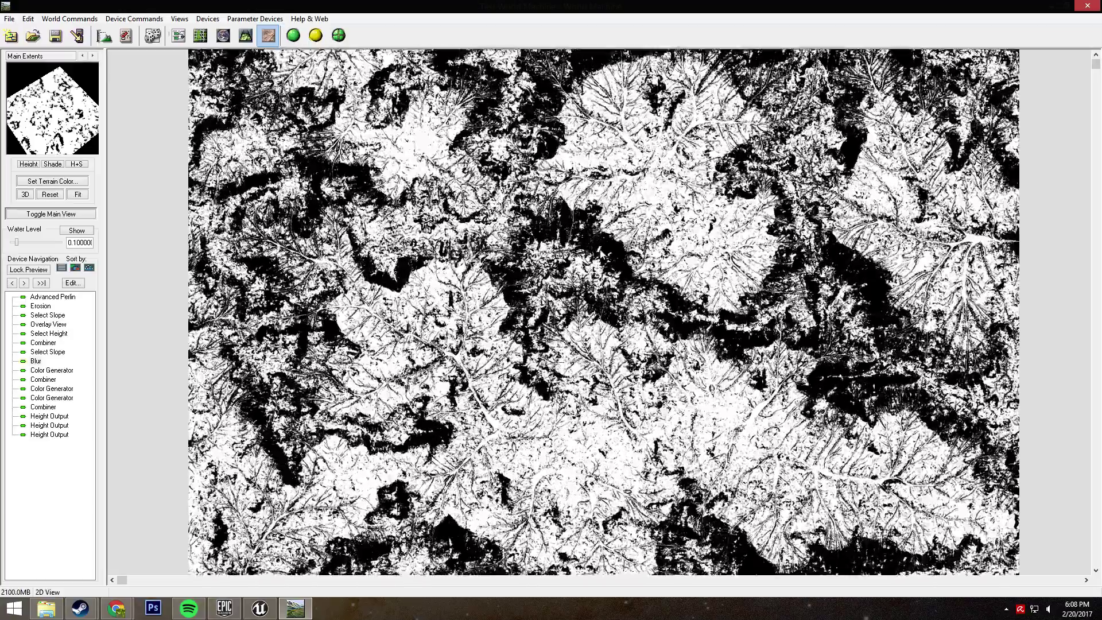
Review the Grassmap.png file name, save location and PNG format of the grass group's Height Output device without changing them.
click(178, 36)
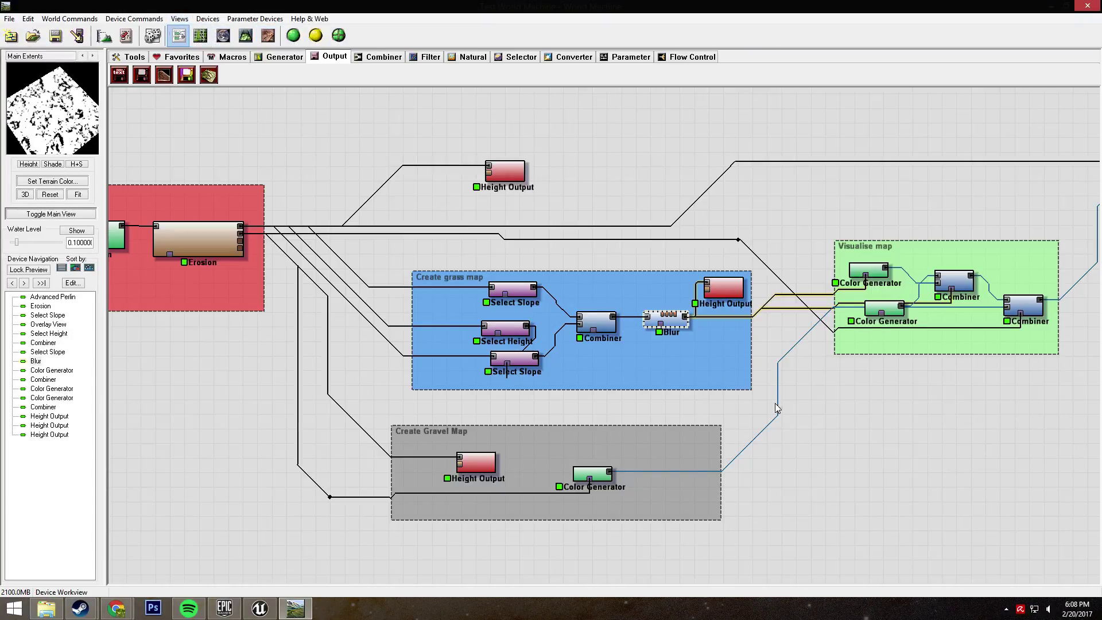
double_click(726, 287)
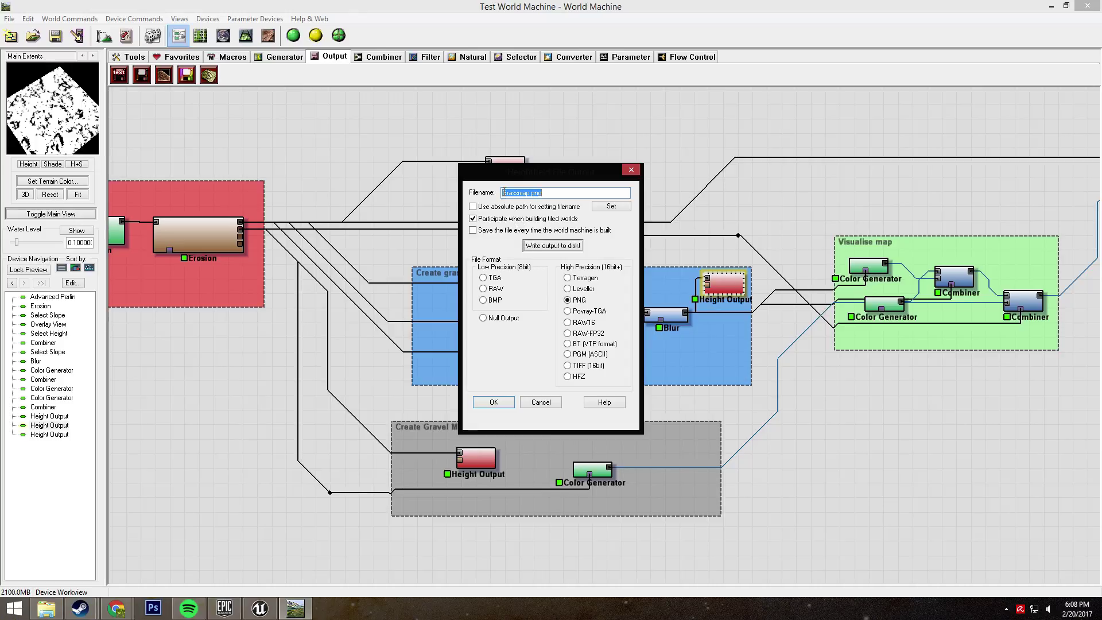
click(611, 206)
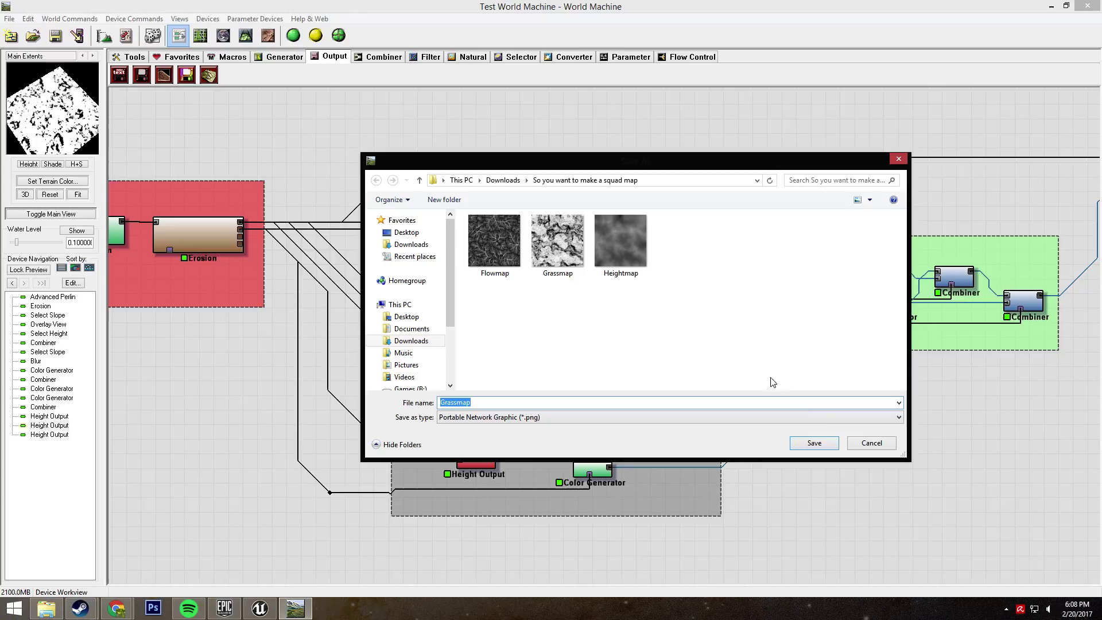
click(863, 445)
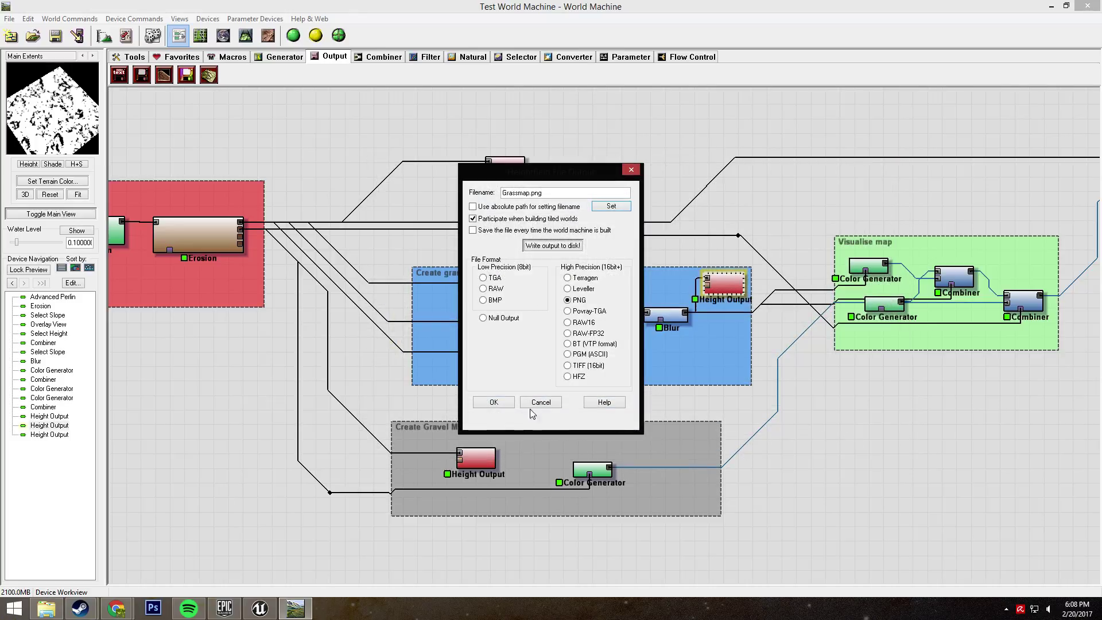
click(535, 404)
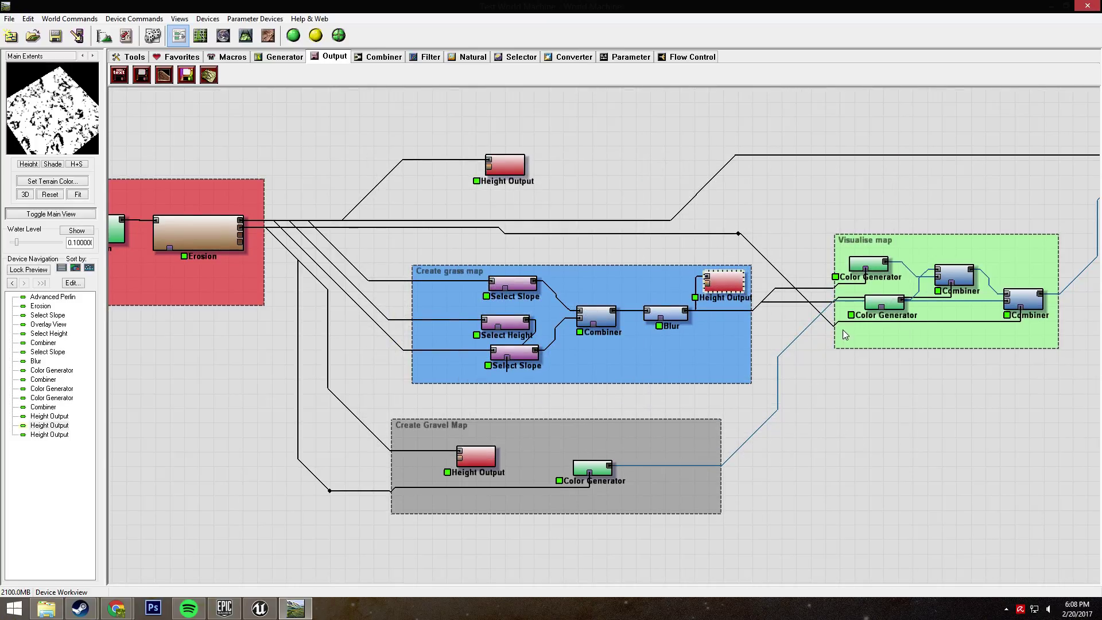
Check the Erosion device's Flow map output and the Flowmap.png file name, save location and PNG format of the gravel group's Height Output.
click(232, 244)
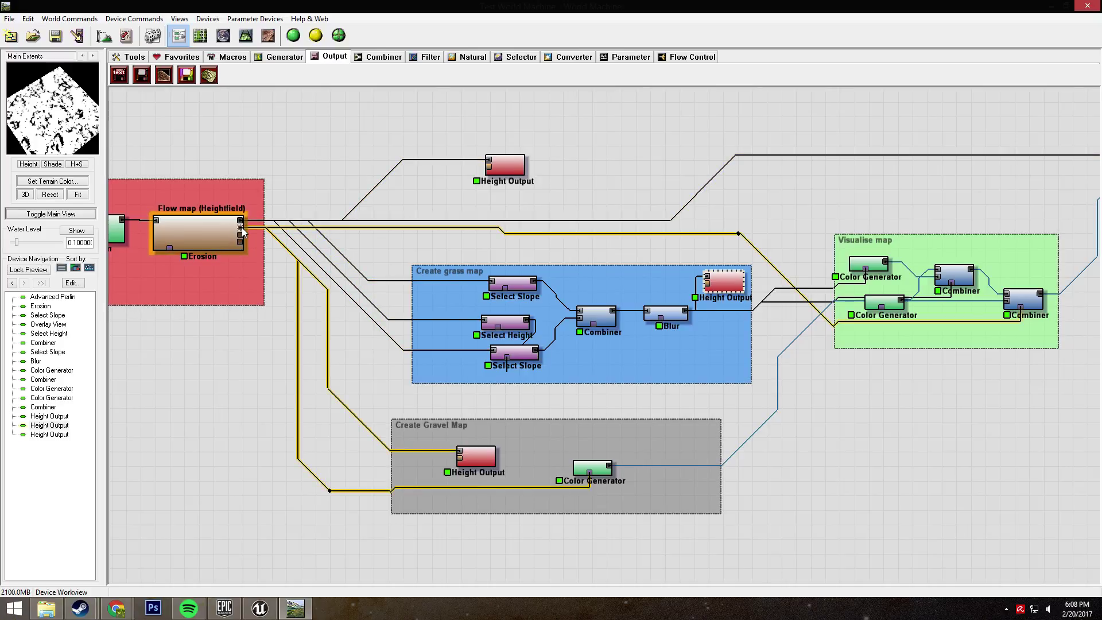
double_click(476, 456)
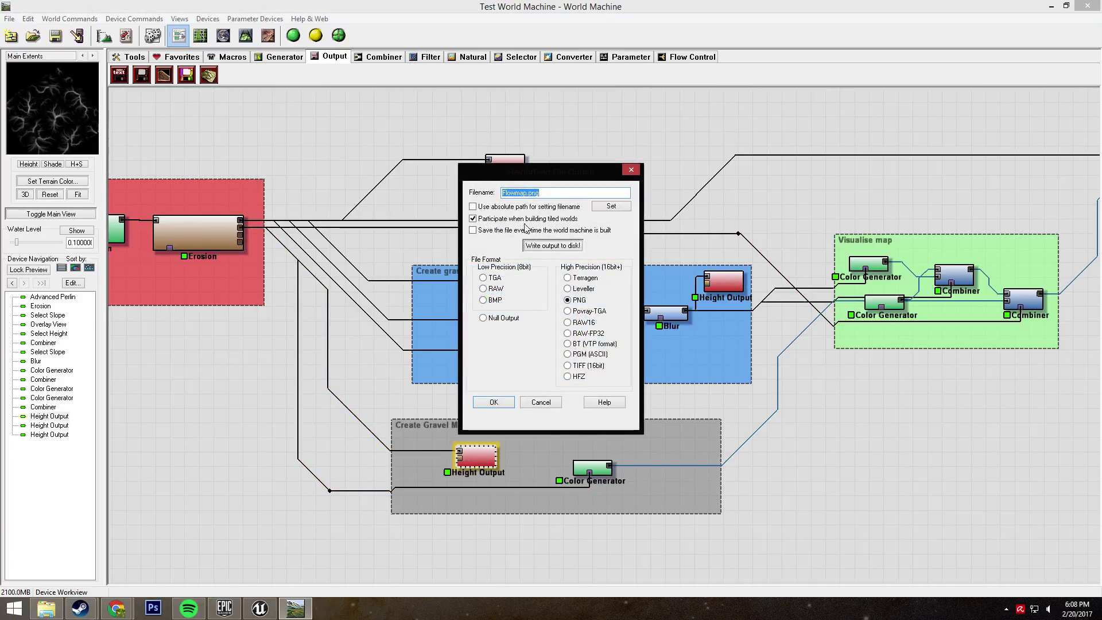
click(611, 206)
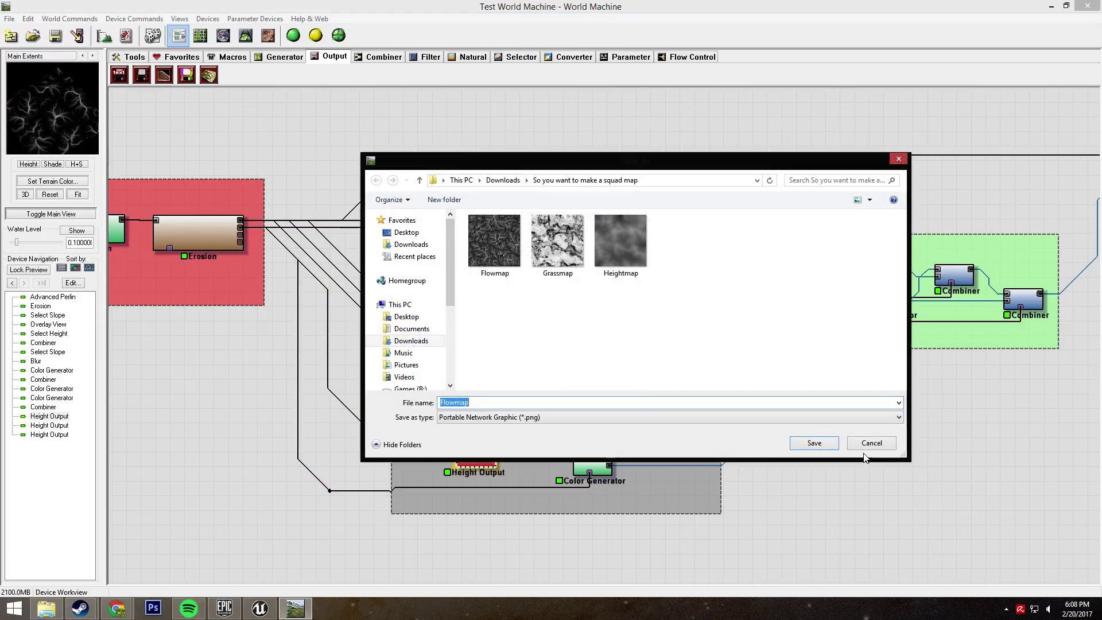
click(814, 444)
click(540, 402)
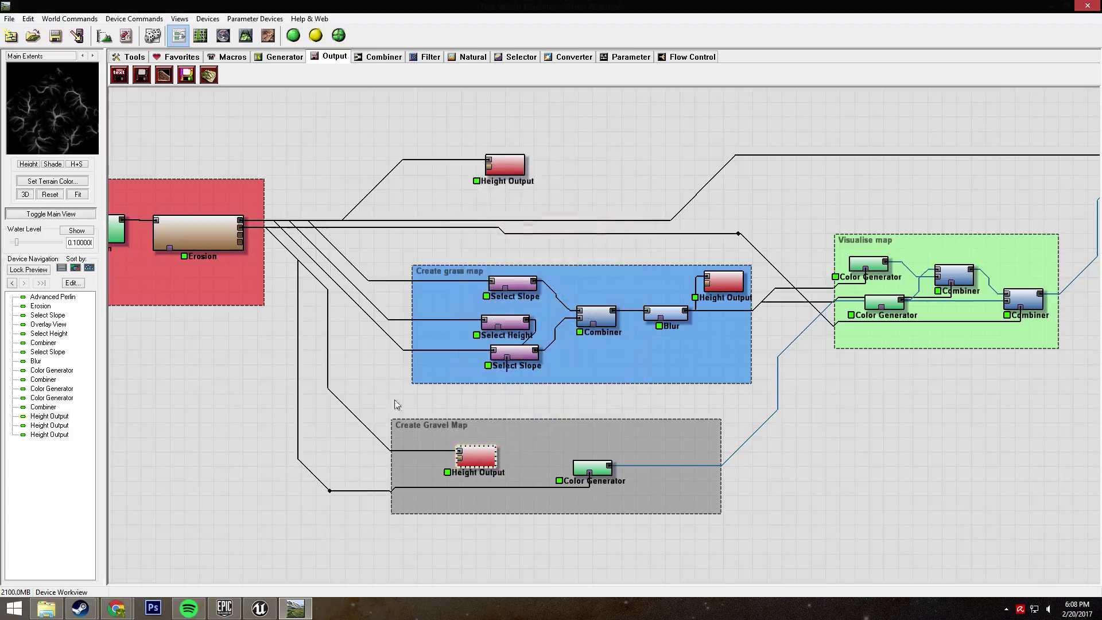
Examine the gravel group's flow map up close in the 2D View, and return to the Device Workview.
click(226, 233)
click(268, 36)
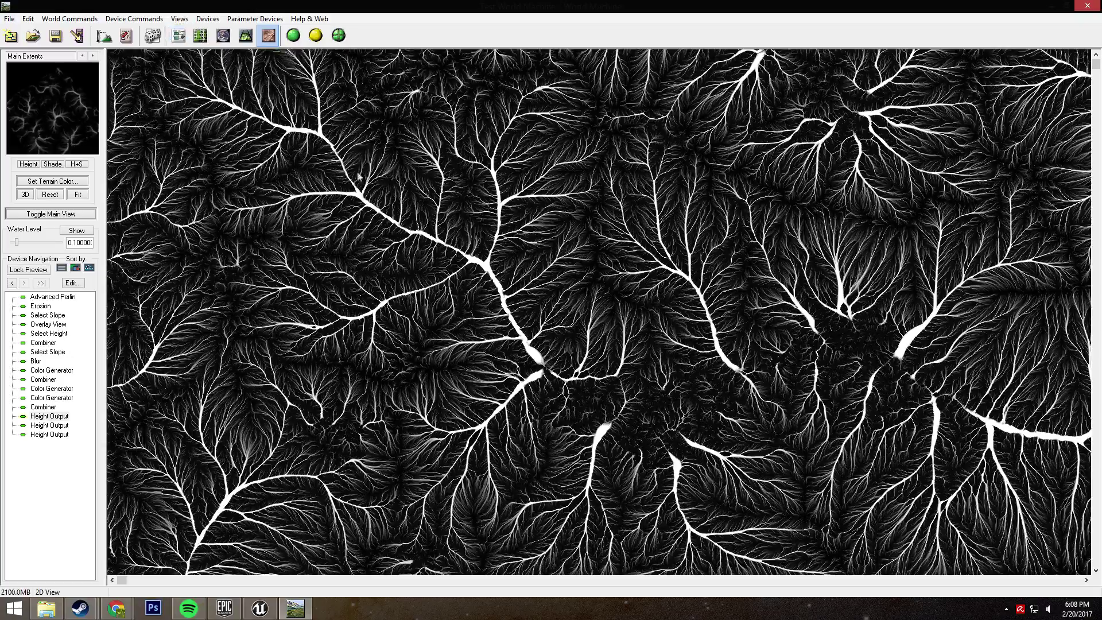
scroll(540, 334, up, 3)
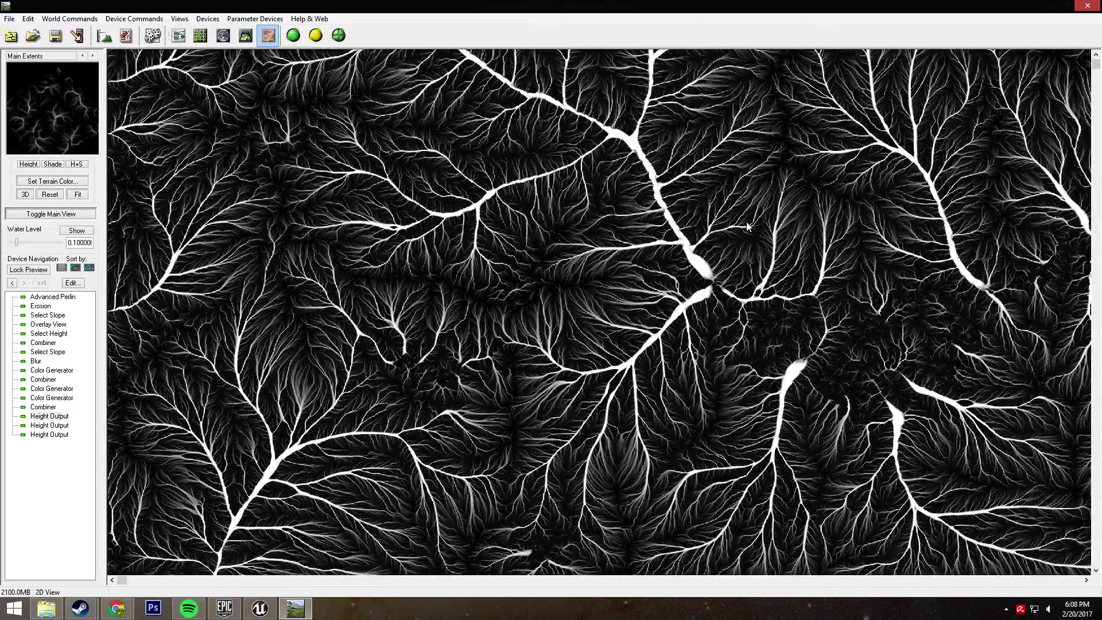
drag(747, 223, 601, 401)
drag(654, 150, 505, 351)
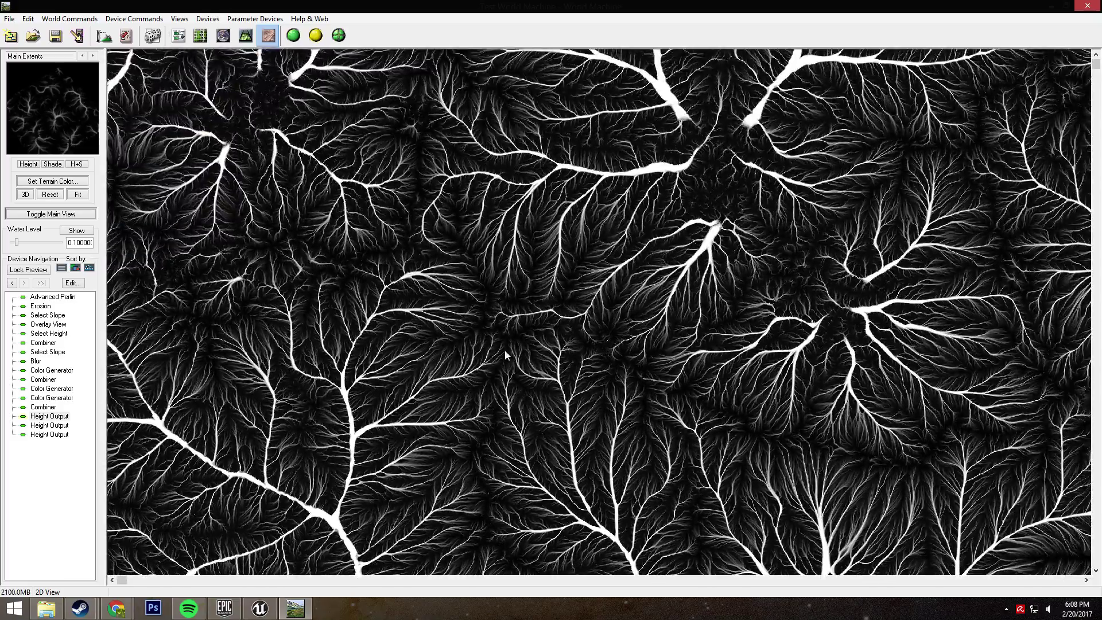
click(179, 35)
Trace the connection from the Erosion device's Flow map output to the Height Output in the Create Gravel Map group.
drag(197, 455, 868, 410)
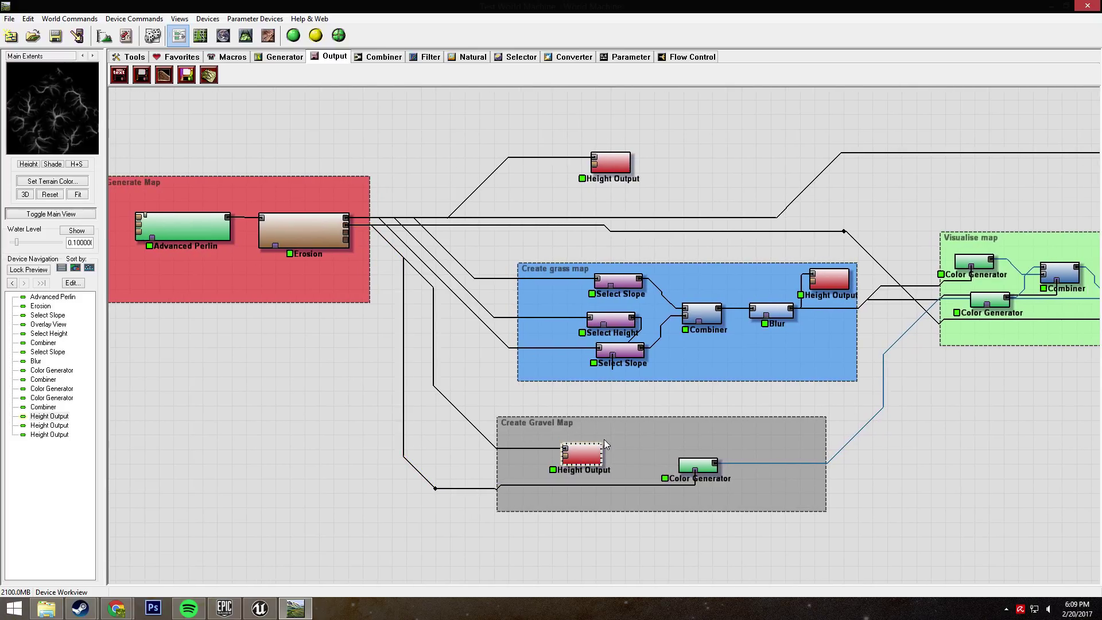
click(580, 453)
mouse_move(431, 377)
mouse_down()
mouse_move(491, 376)
mouse_move(313, 377)
mouse_move(442, 376)
mouse_up()
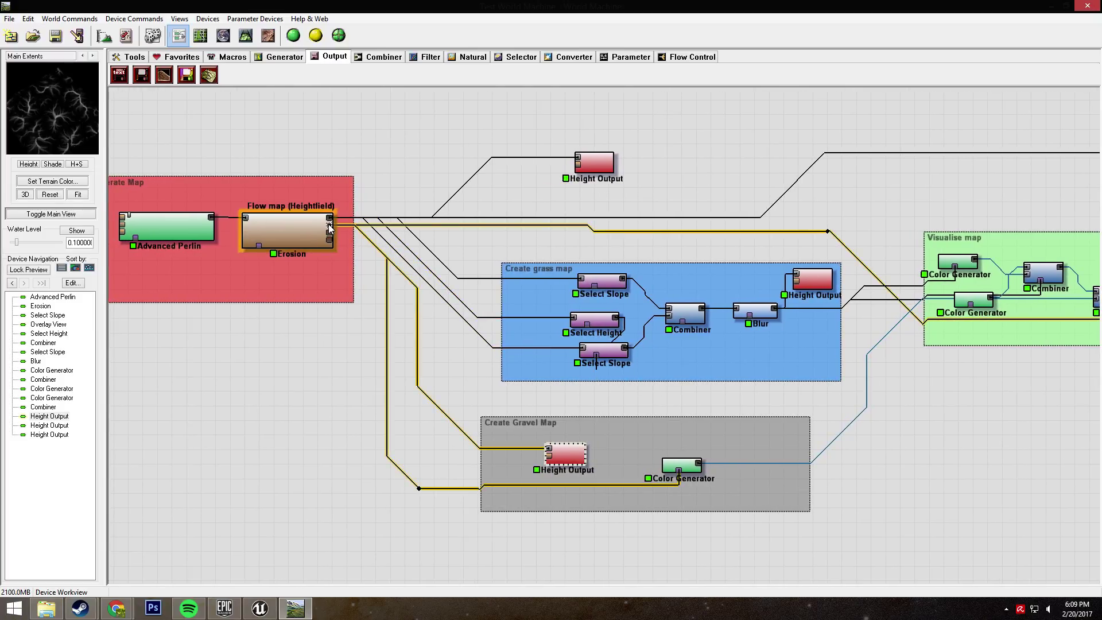
drag(272, 374, 431, 374)
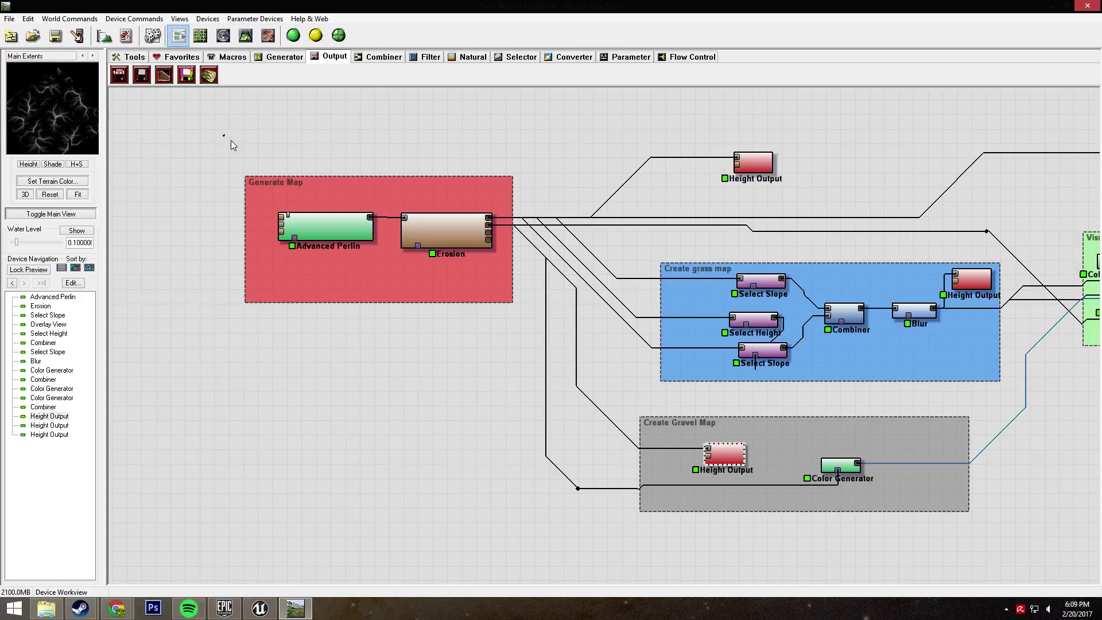
Select the Generate Map devices and follow the Erosion device's outputs through the grass, gravel and visualise groups.
drag(231, 140, 480, 326)
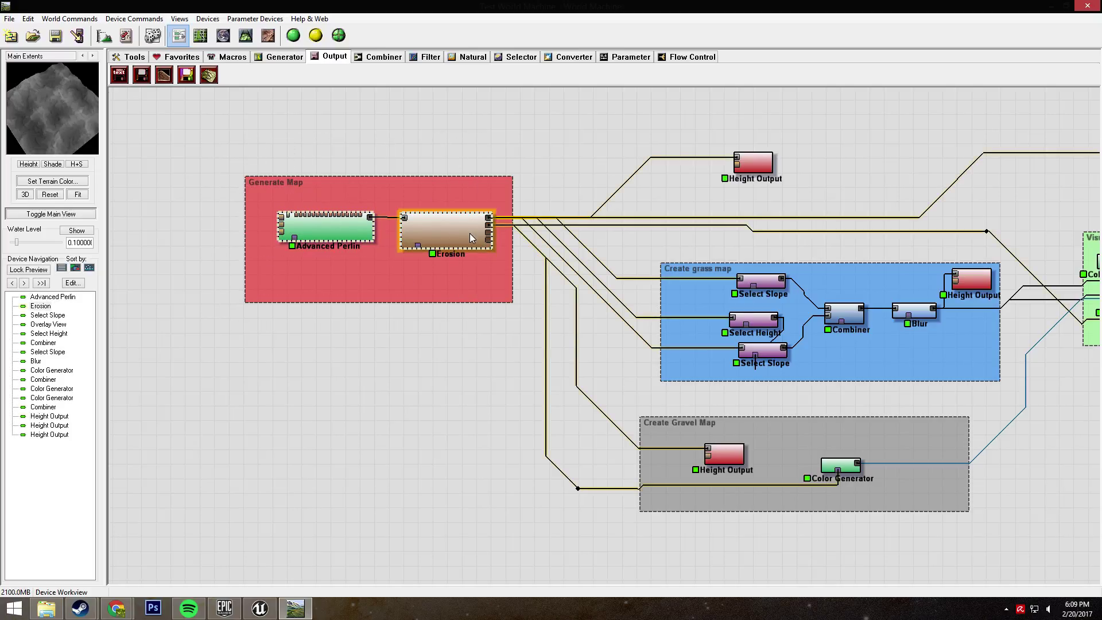
click(375, 343)
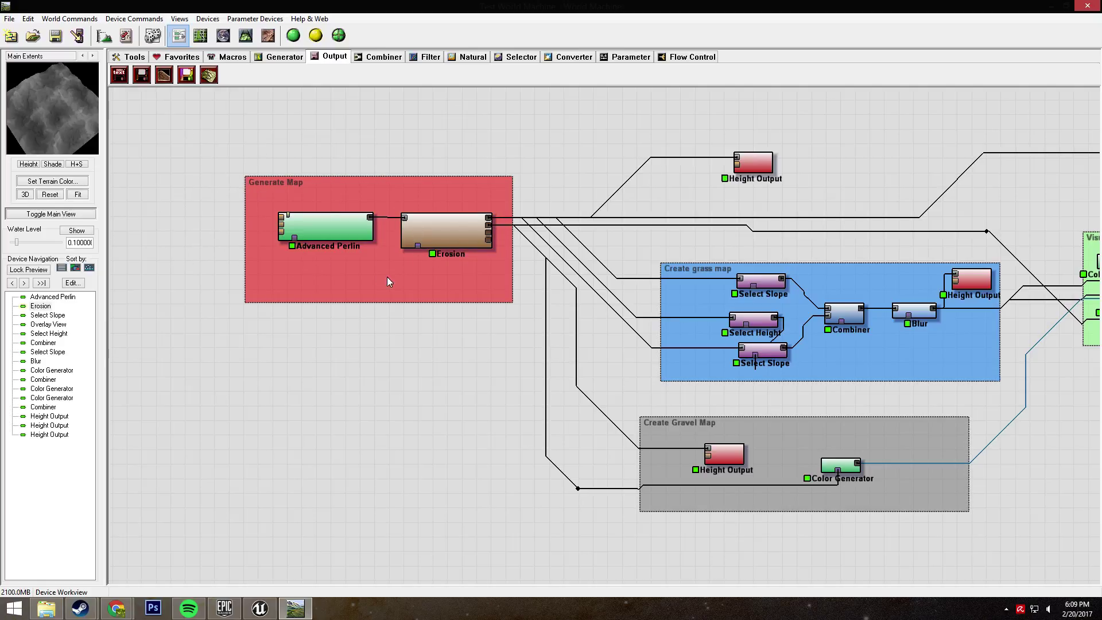
click(451, 236)
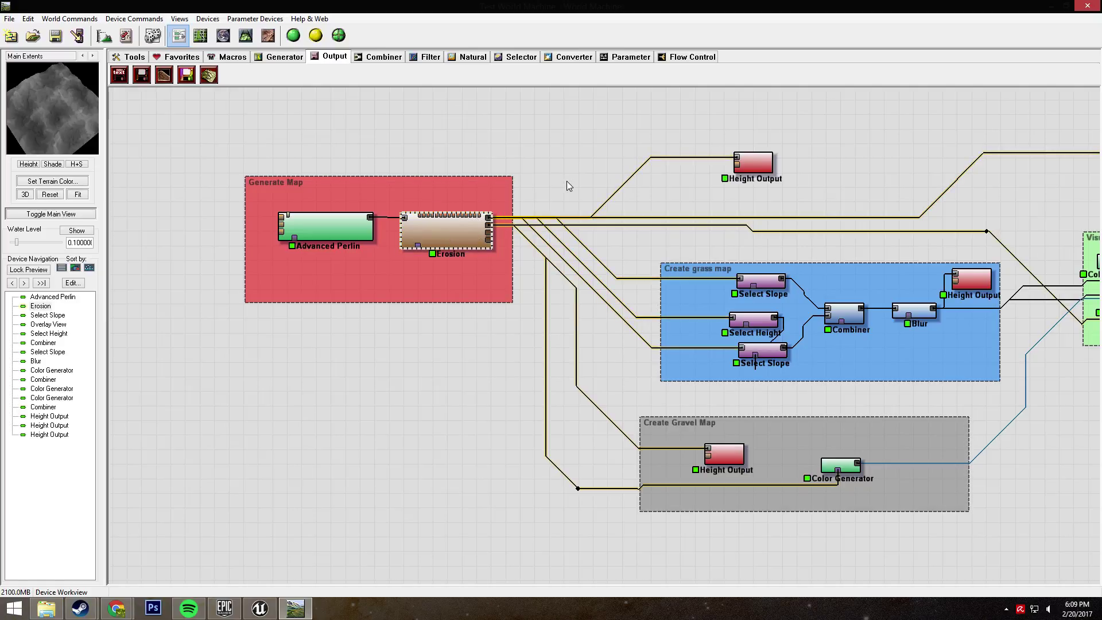
middle_drag(558, 182, 64, 182)
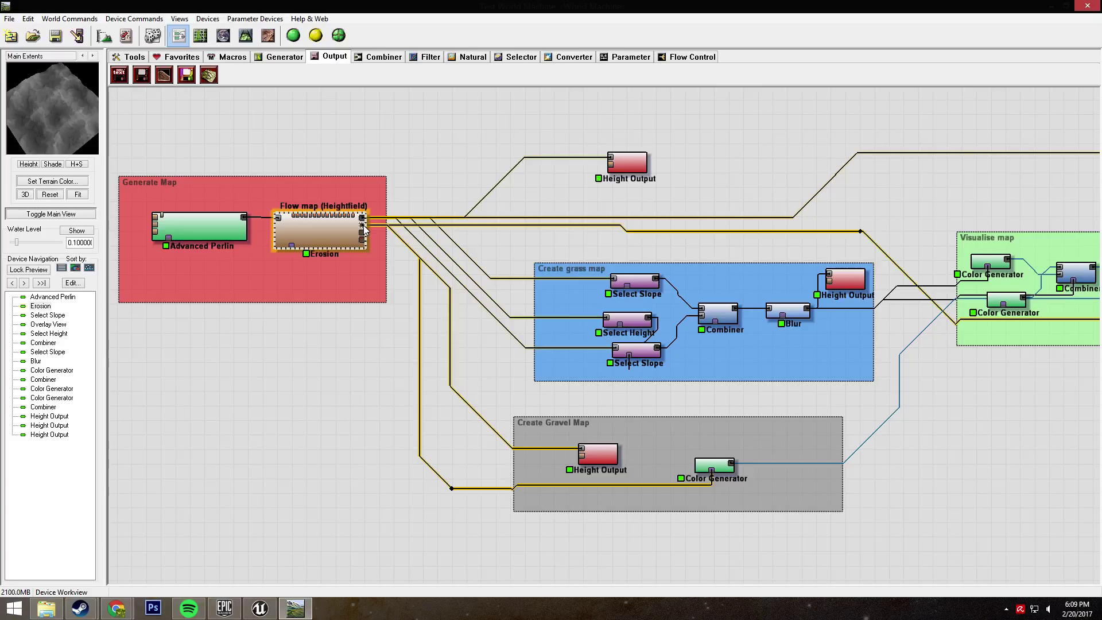
right_drag(365, 442, 215, 438)
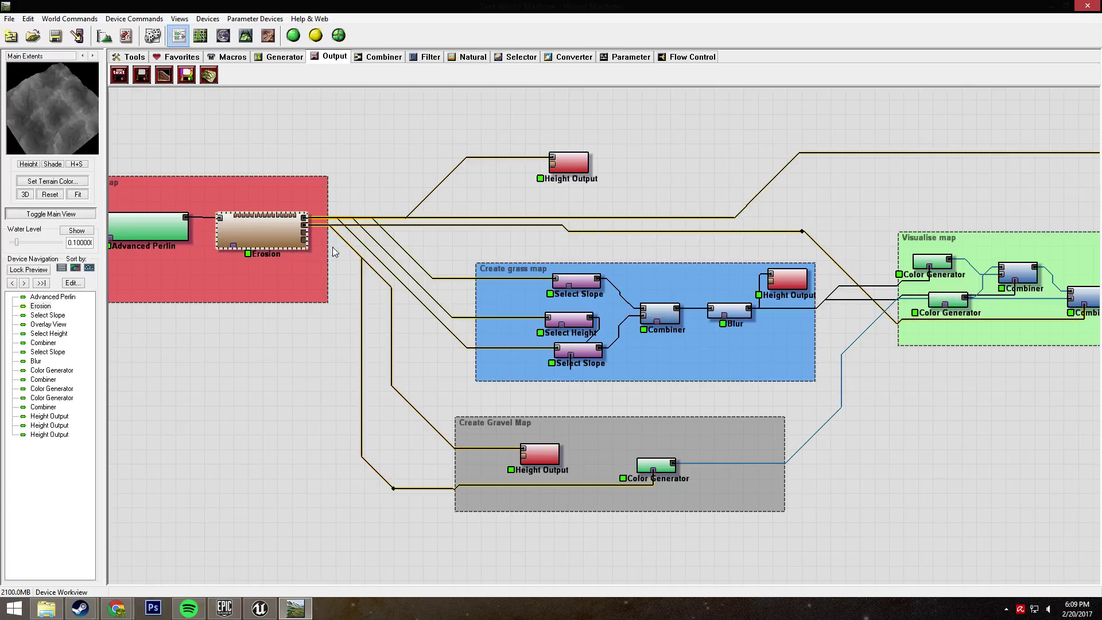
click(243, 392)
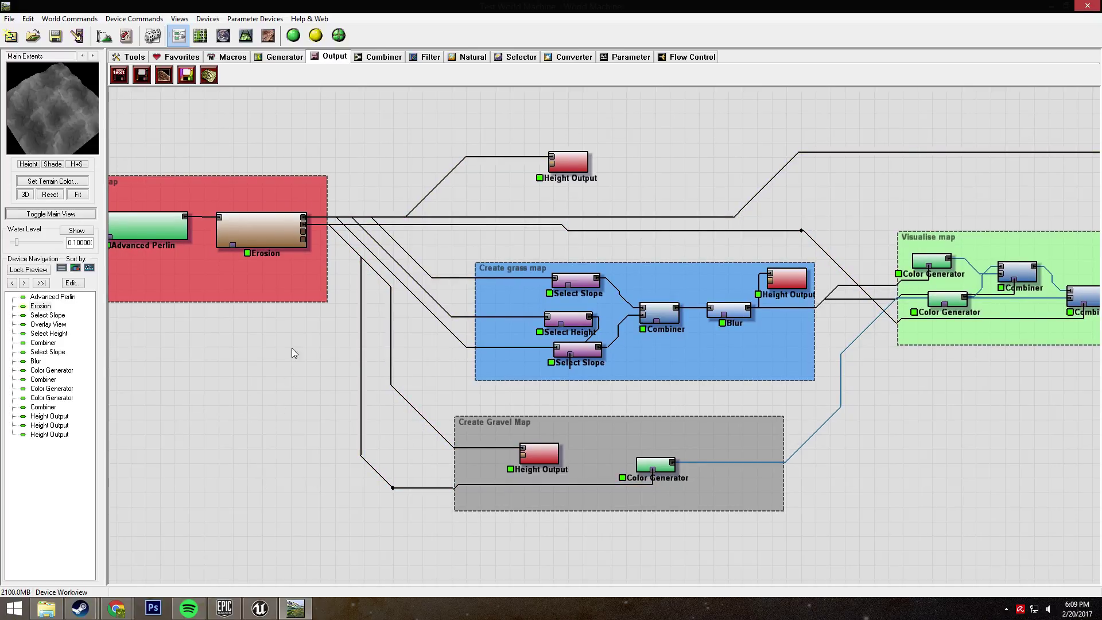
click(278, 223)
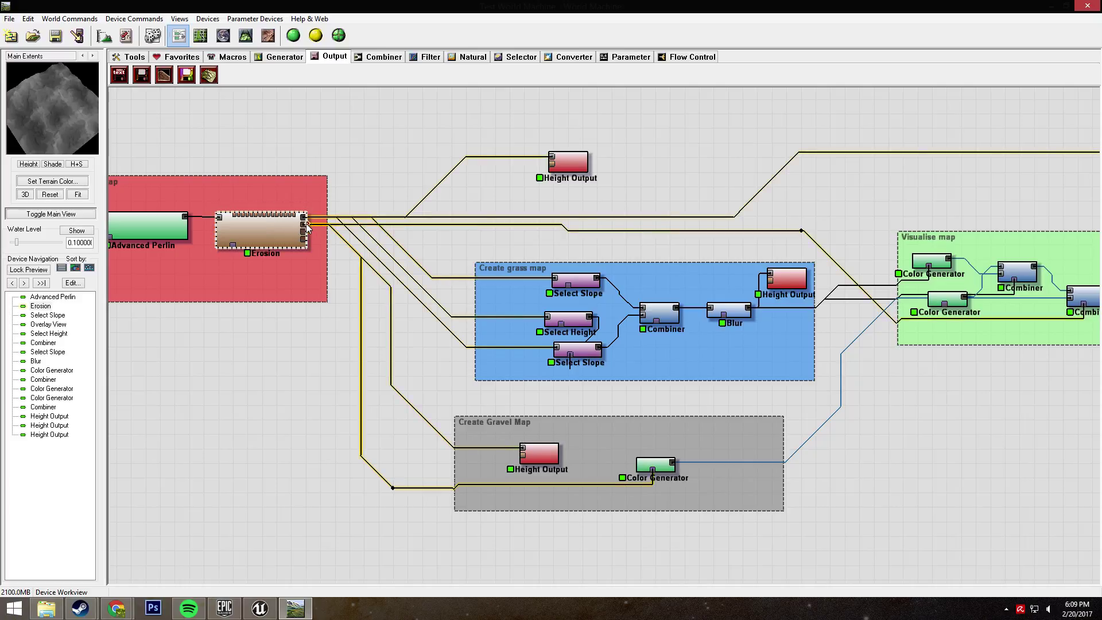
middle_drag(261, 353, 496, 367)
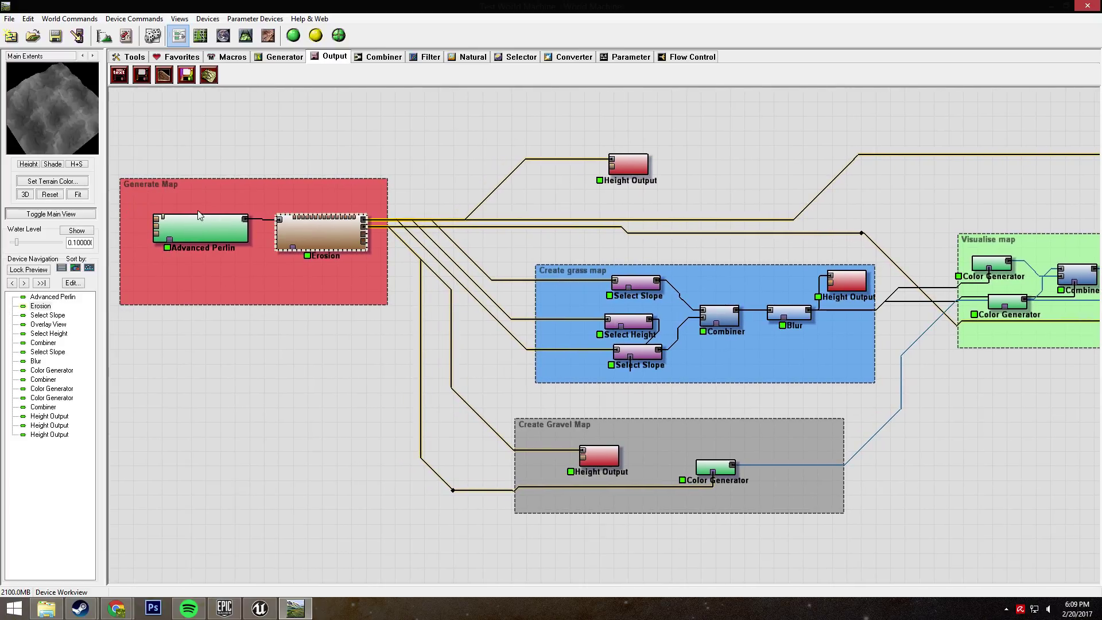
scroll(314, 395, right, 2)
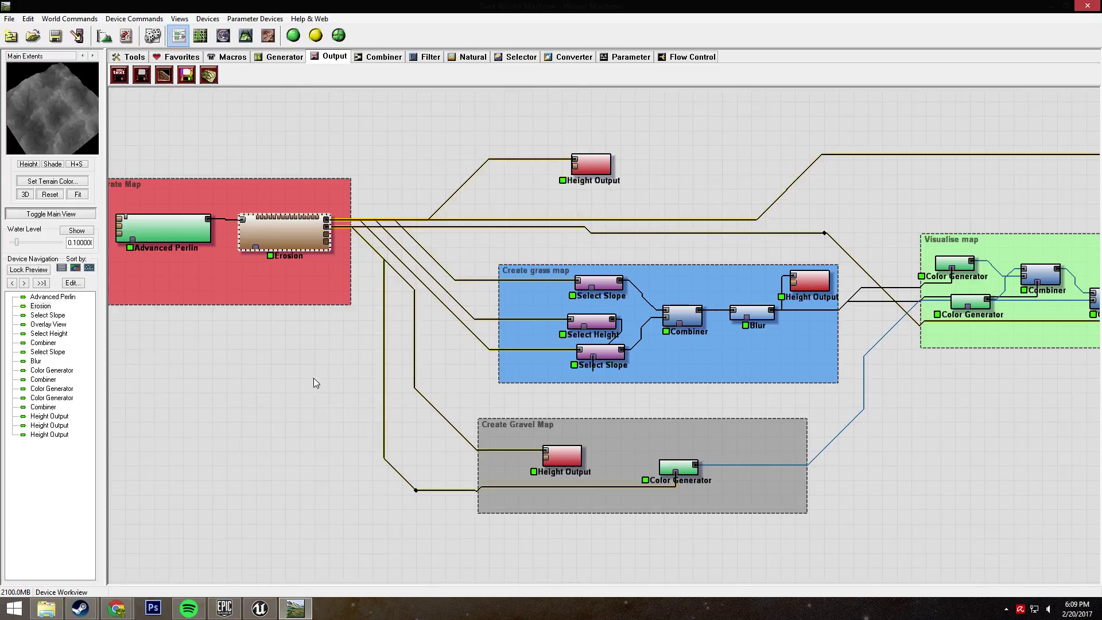
scroll(313, 378, right, 2)
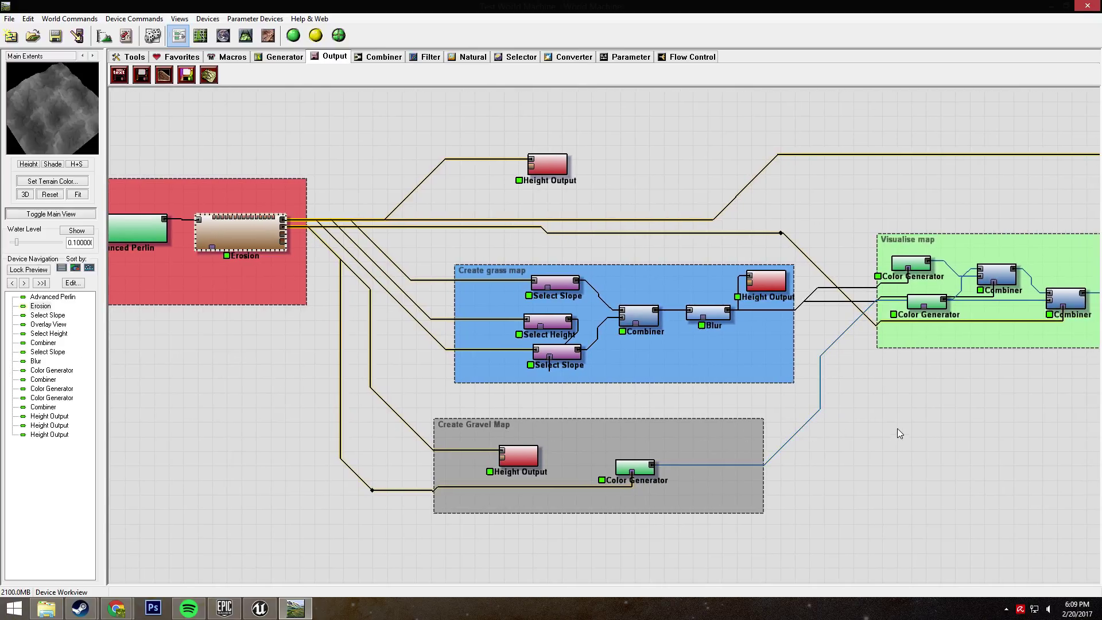
scroll(818, 410, right, 5)
Recheck the Flowmap.png file name and PNG format in the gravel group's Height Output settings without changing them.
double_click(394, 454)
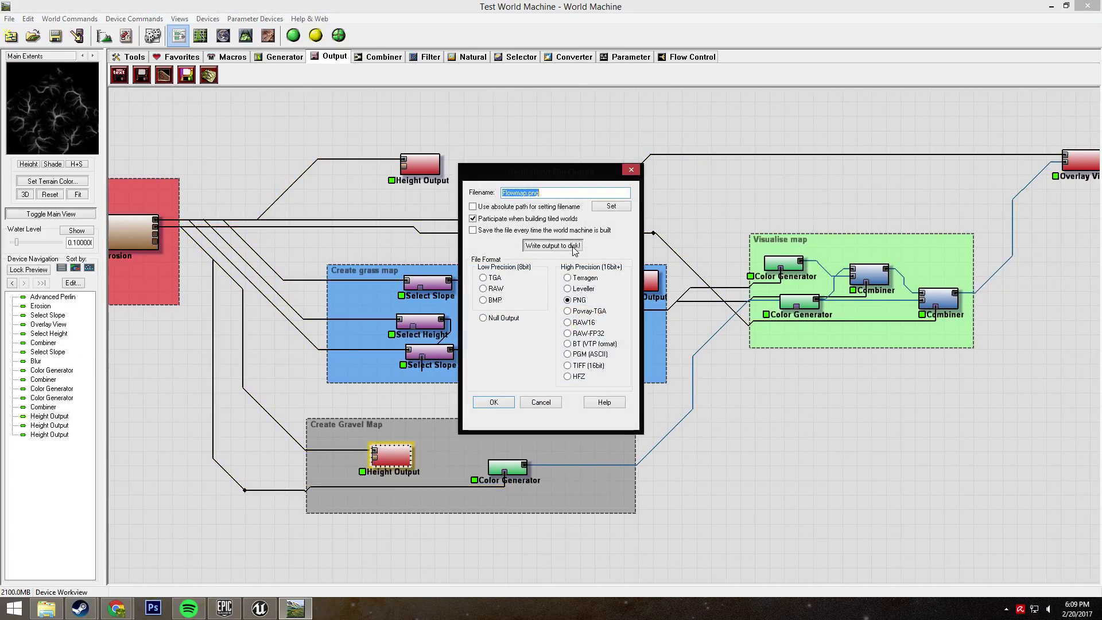
click(523, 193)
click(545, 190)
click(503, 404)
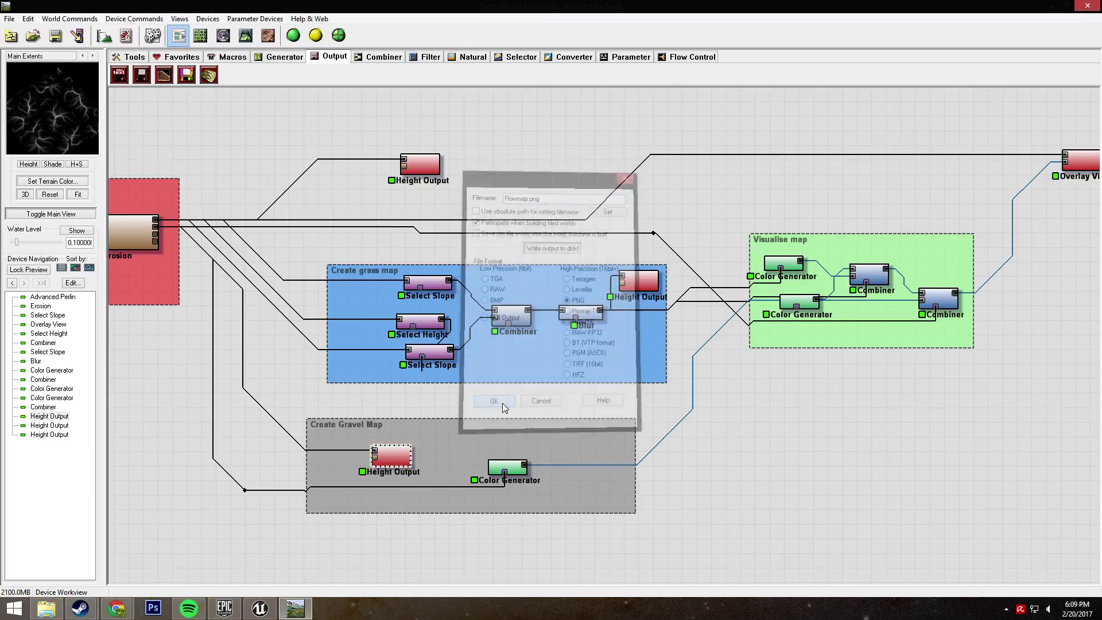
middle_drag(680, 422, 631, 421)
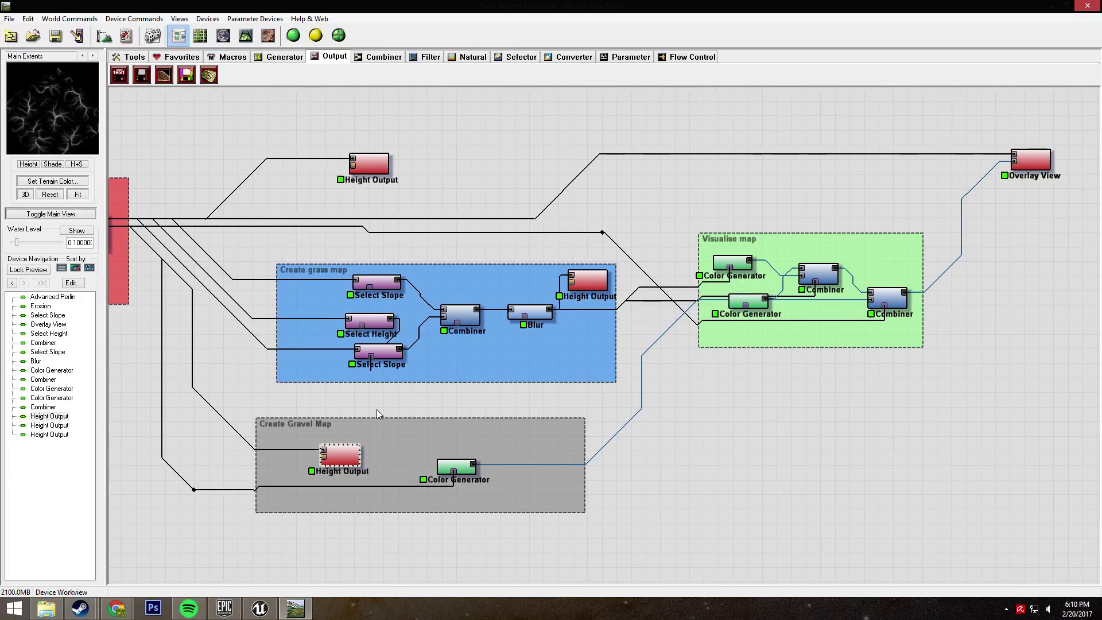
double_click(341, 460)
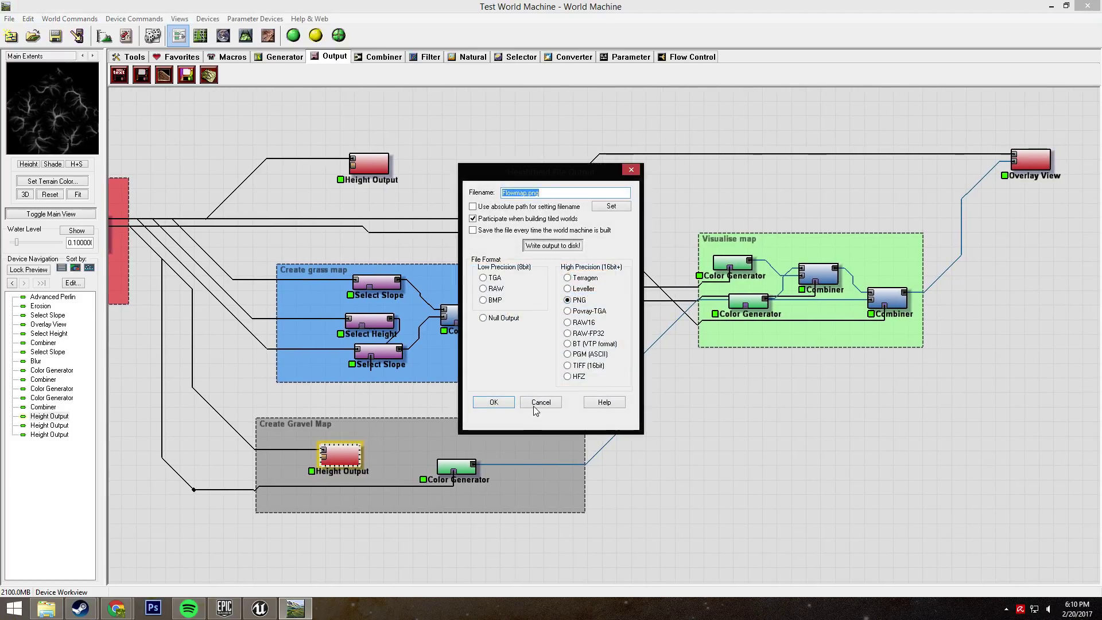
click(534, 402)
double_click(335, 453)
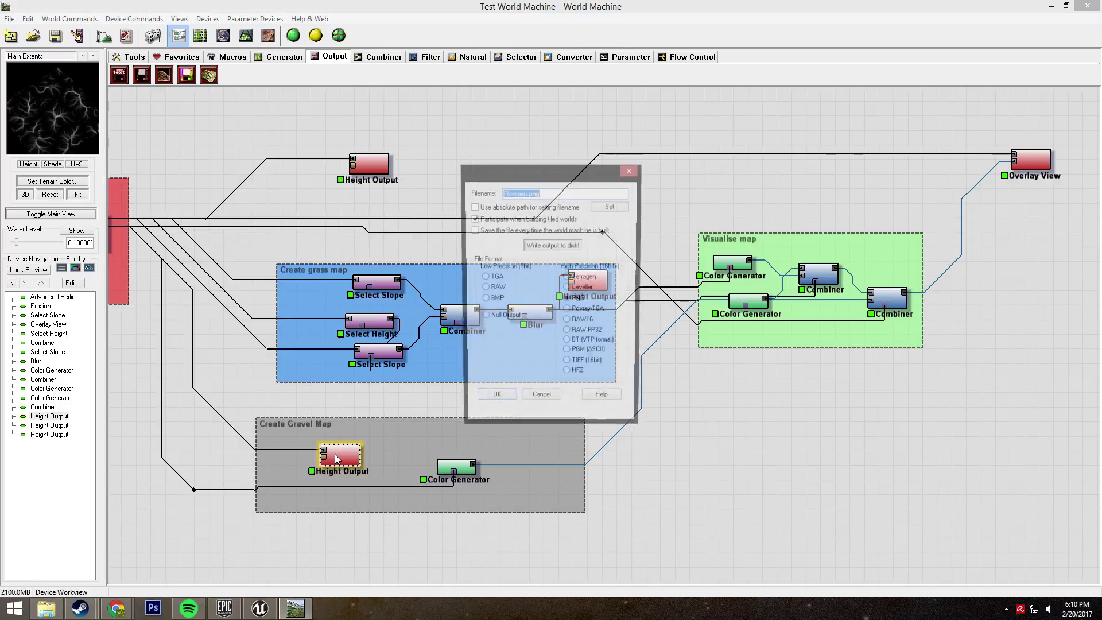
click(530, 404)
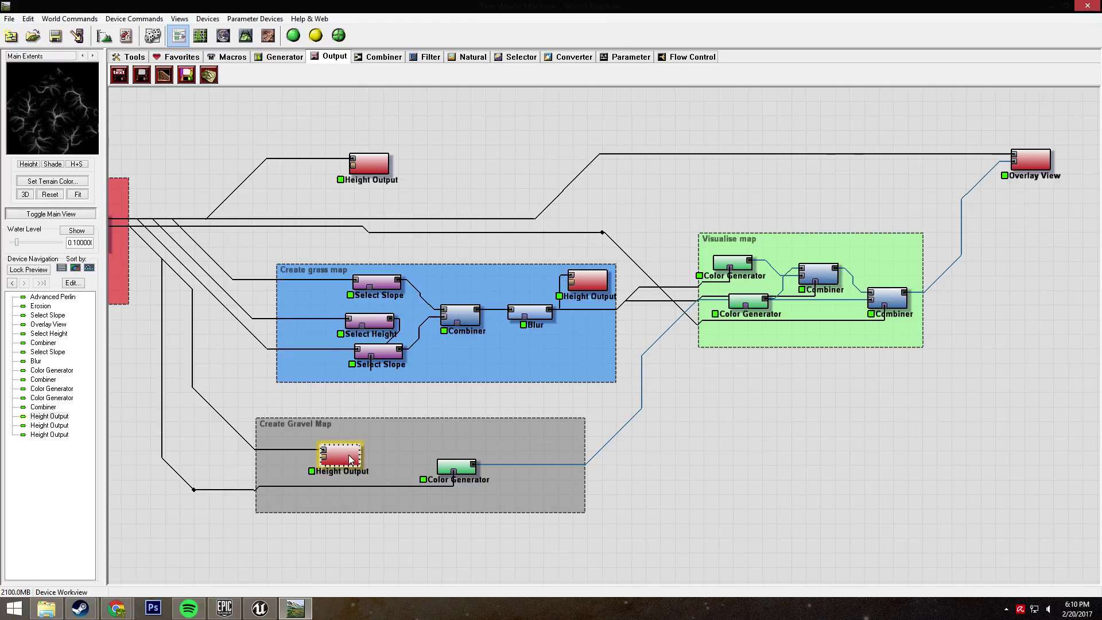
scroll(648, 457, right, 1)
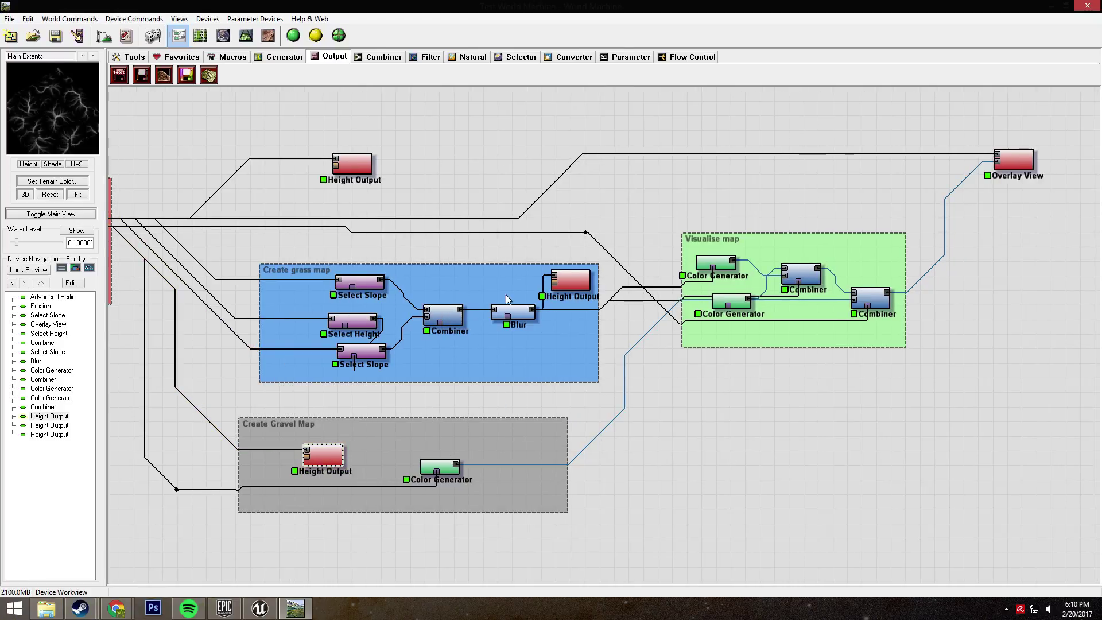
scroll(507, 299, right, 2)
double_click(297, 454)
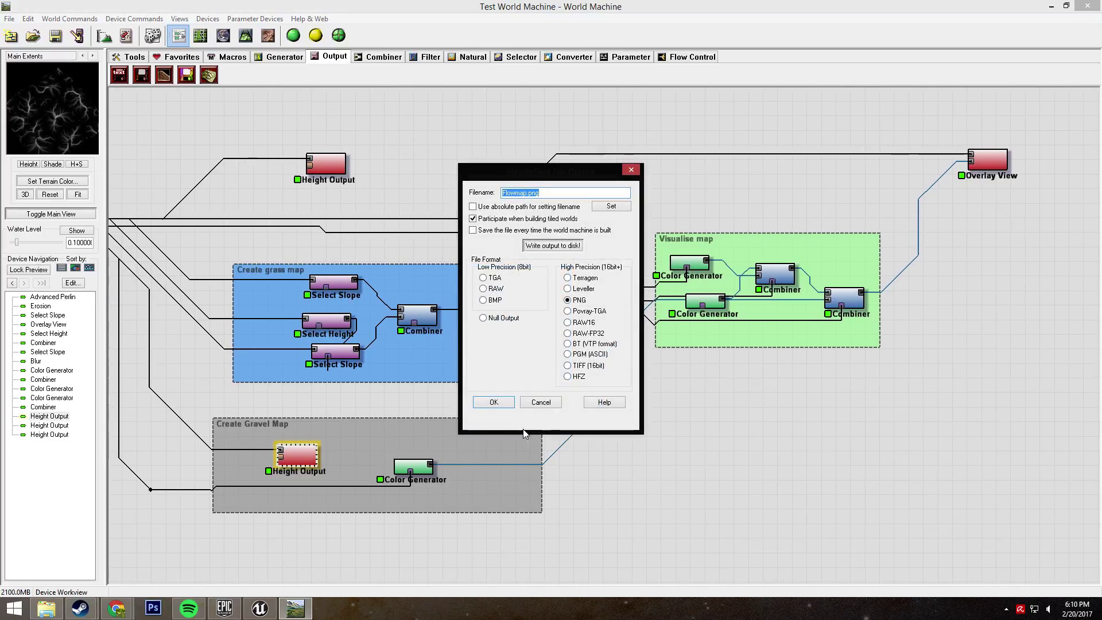
click(538, 404)
Inspect the Visualise map group and preview the gravel group's Color Generator and the lower Color Generator of the Visualise map group.
scroll(540, 471, right, 3)
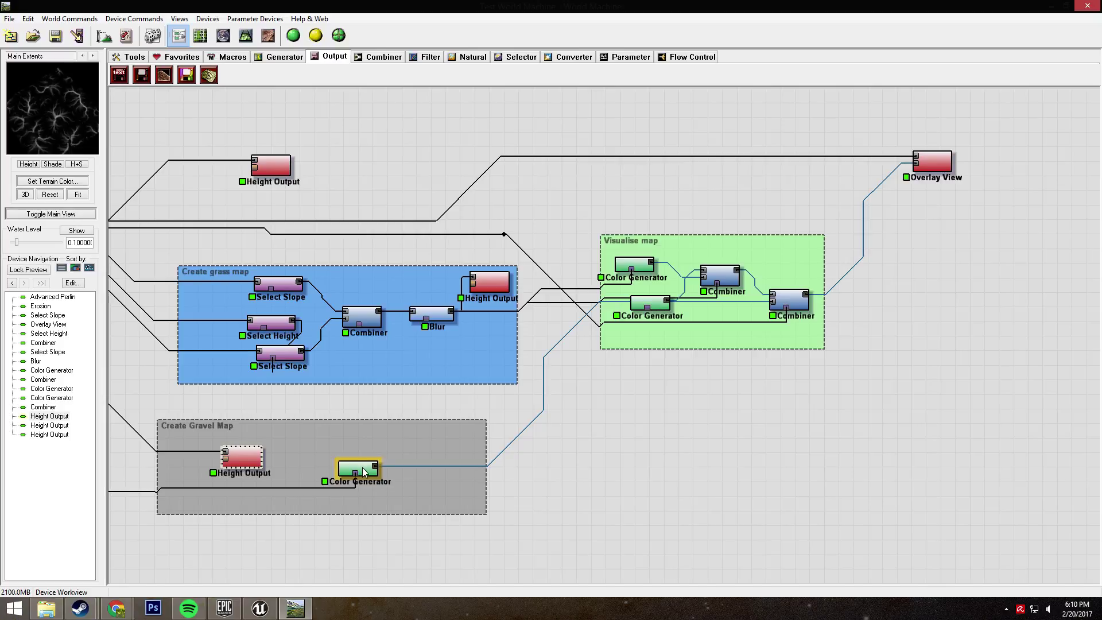
drag(549, 179, 1016, 525)
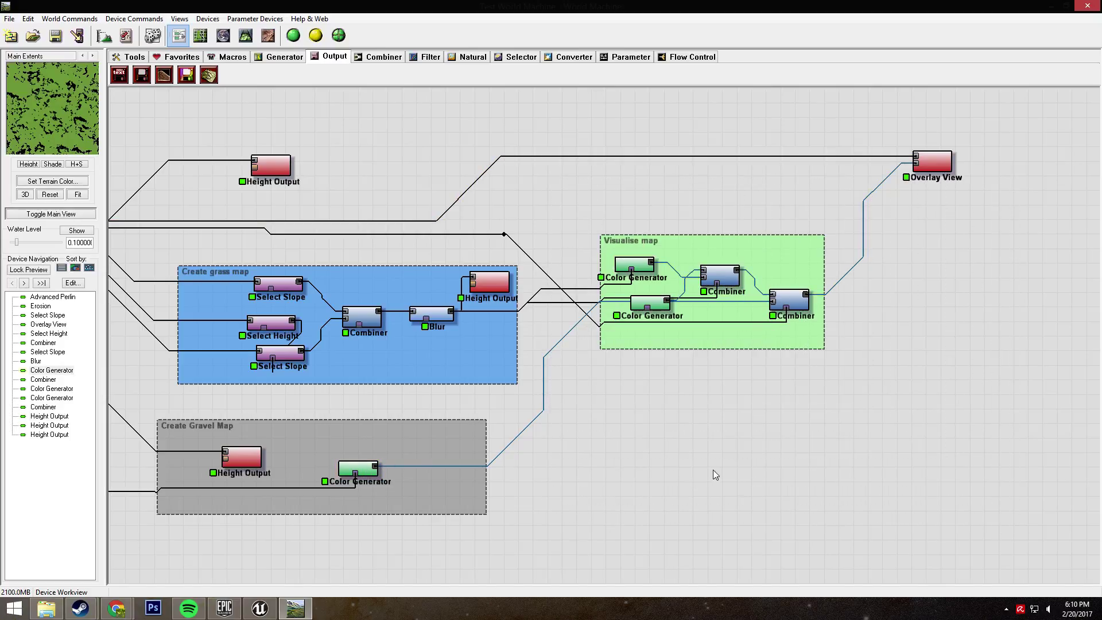
click(364, 468)
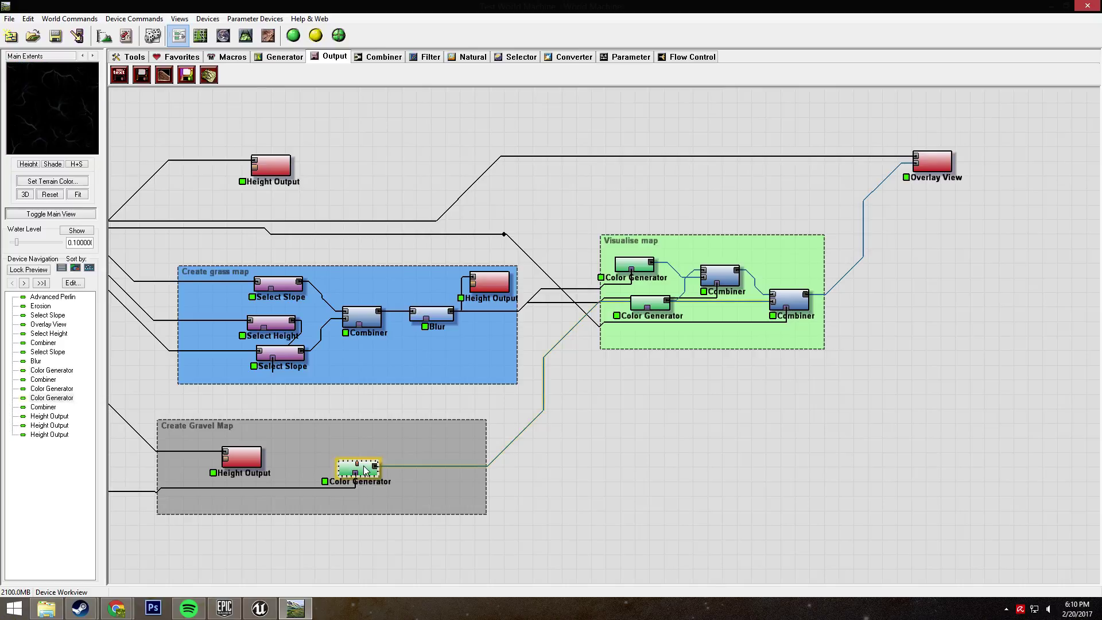
click(663, 303)
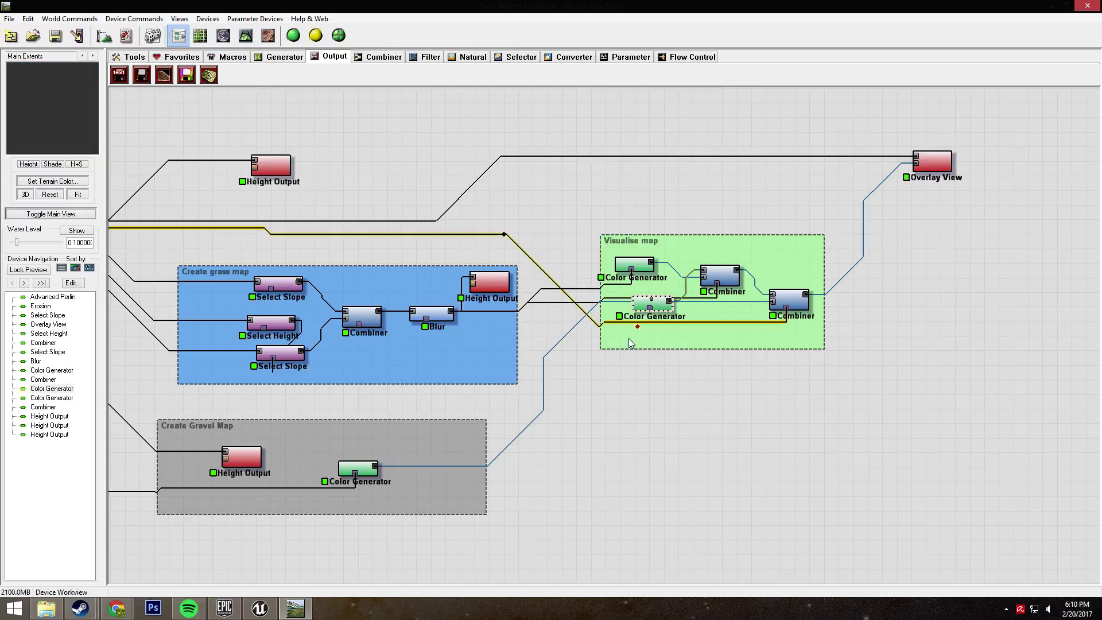
key(Tab)
key(F4)
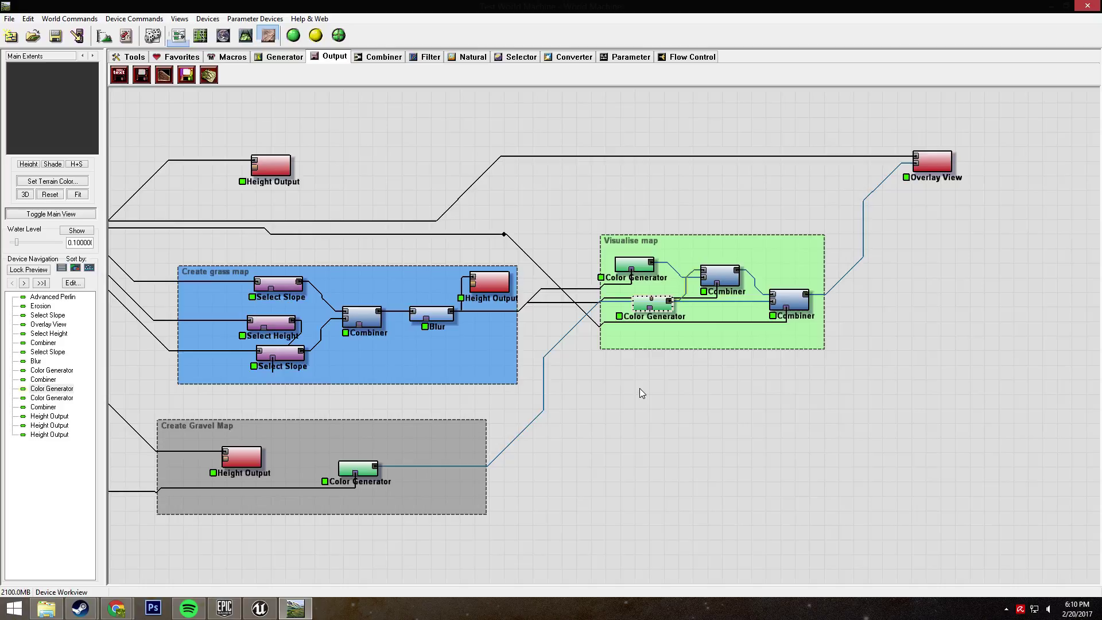
Check the color setting of the upper Color Generator in the Visualise map group and view its masked output in 2D.
click(635, 264)
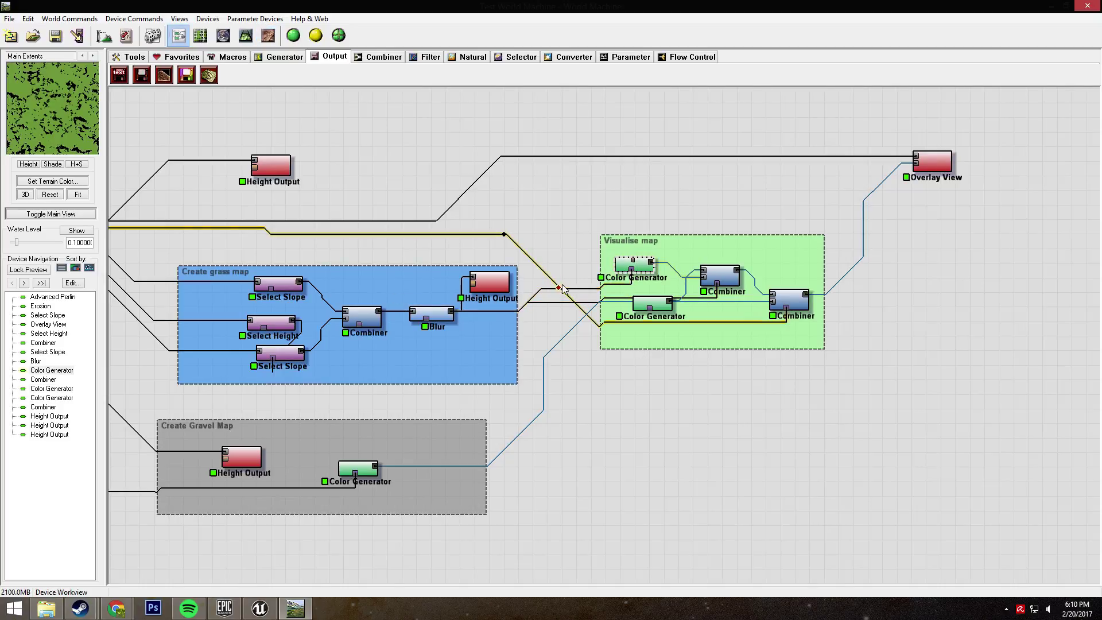
double_click(633, 269)
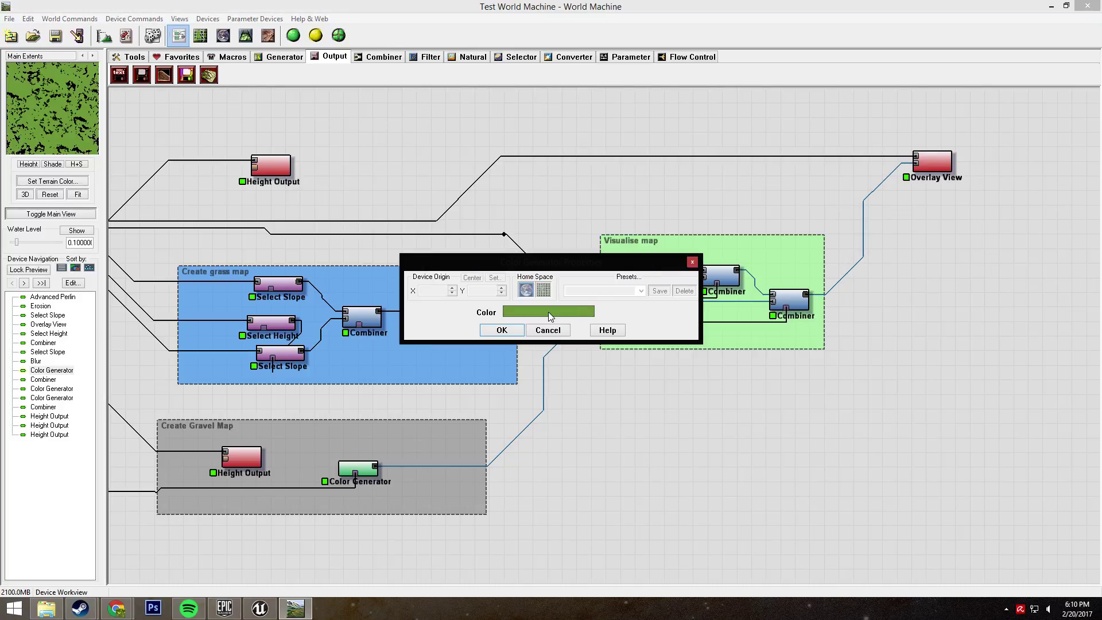
click(547, 330)
click(268, 36)
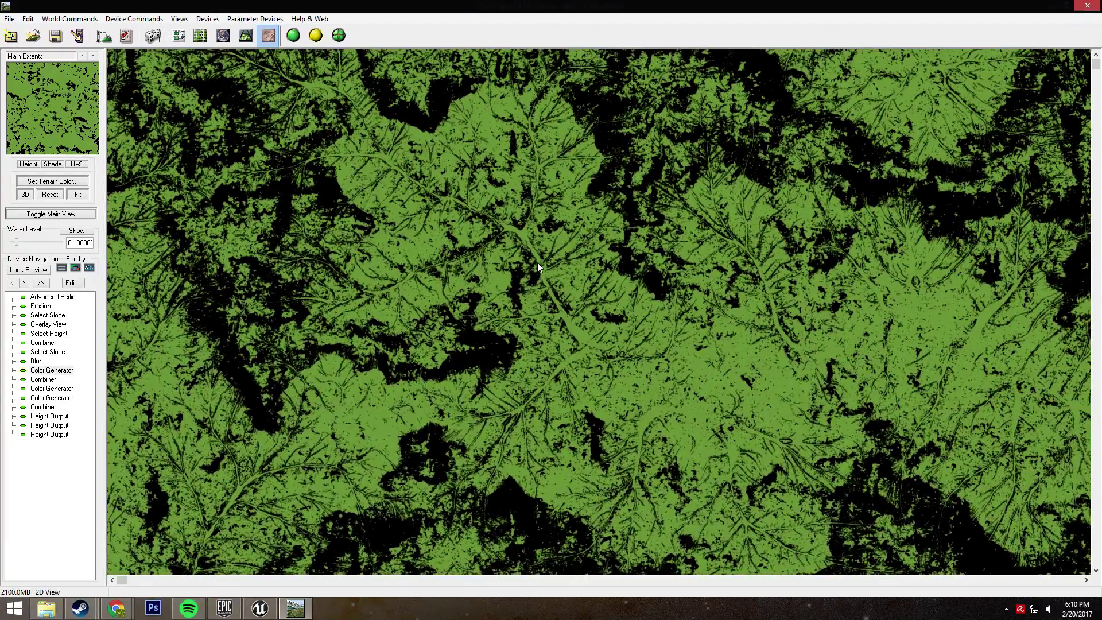
click(178, 35)
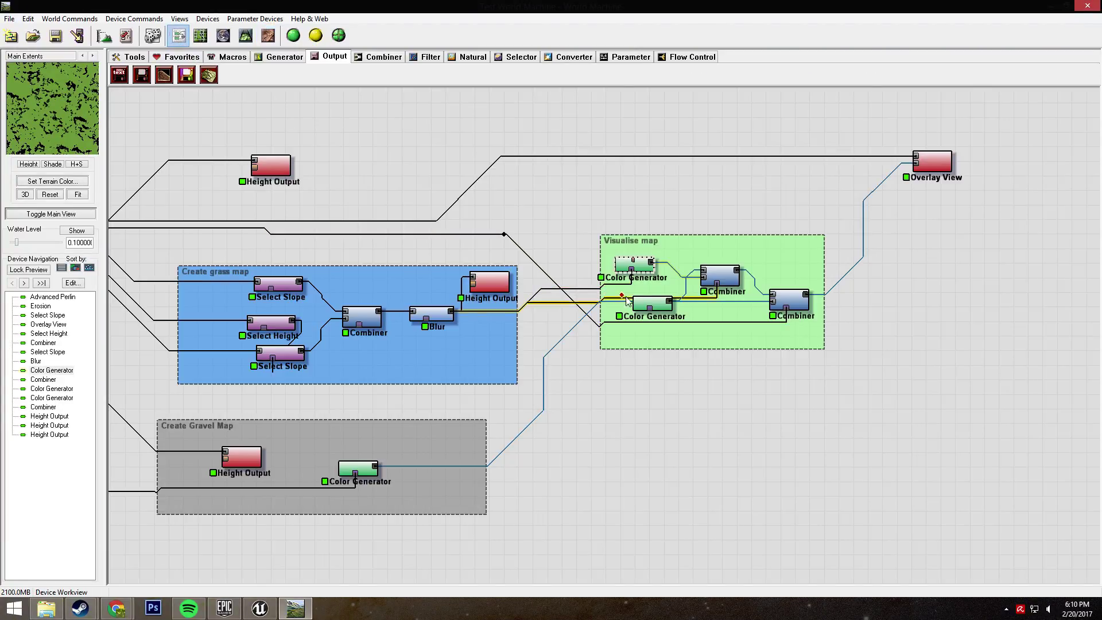
Check the method and strength of the first Combiner in the Visualise map group and examine its blended colors in 2D.
click(661, 312)
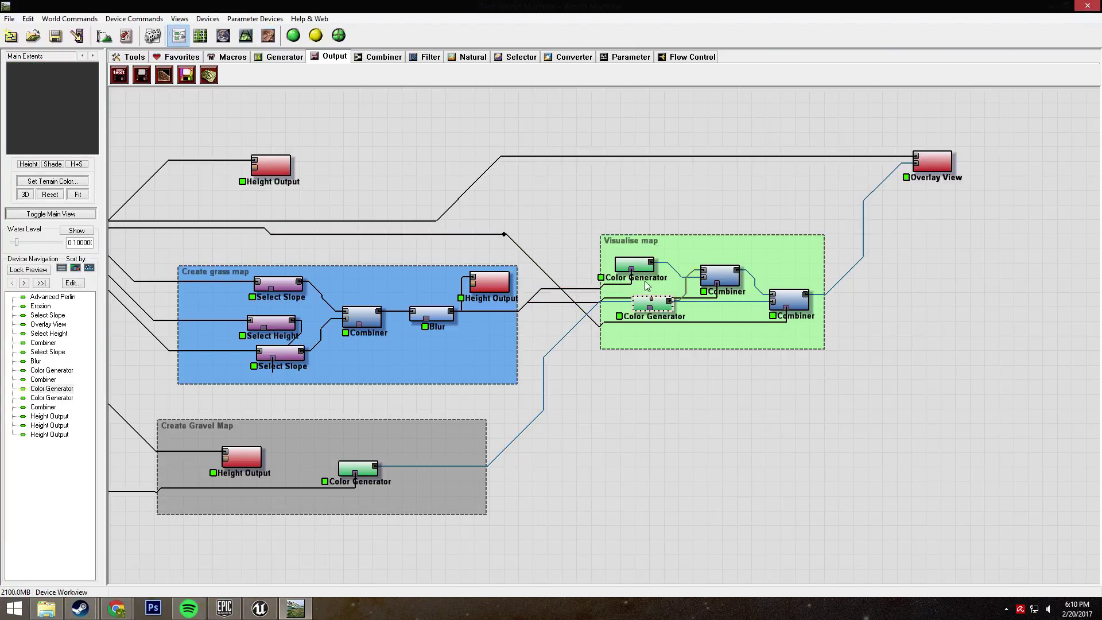
double_click(722, 280)
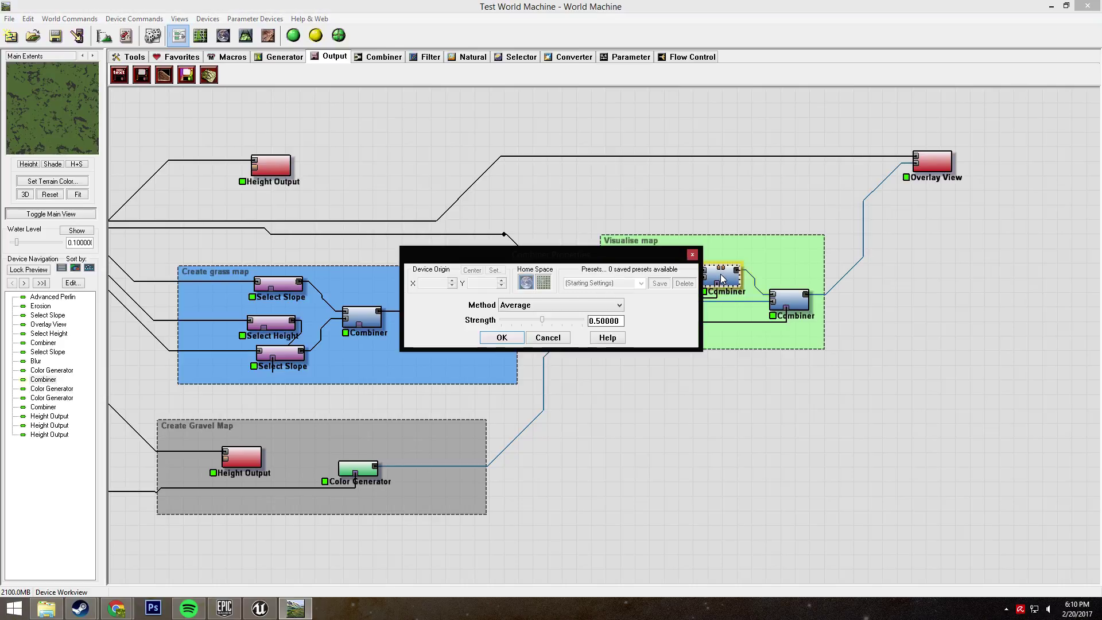
click(534, 339)
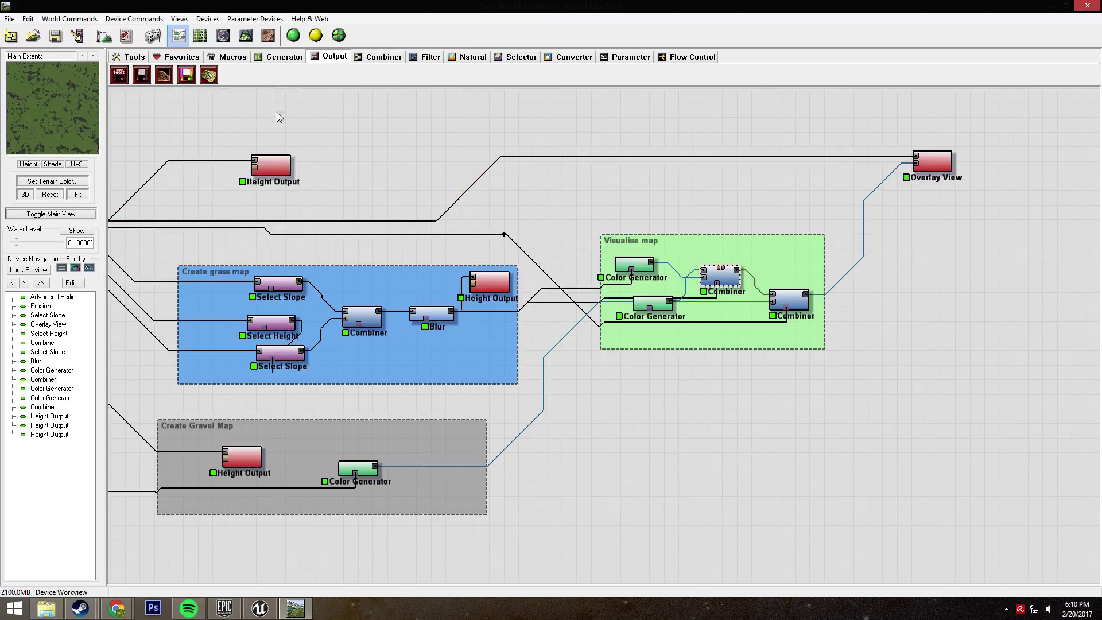
click(268, 36)
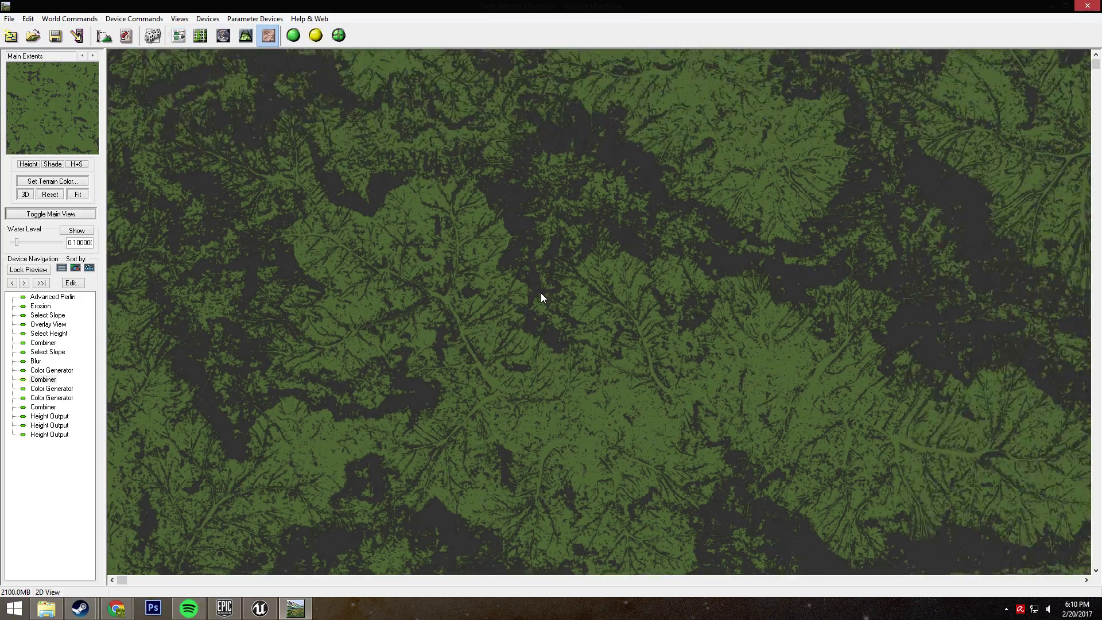
scroll(541, 292, down, 3)
scroll(547, 302, up, 3)
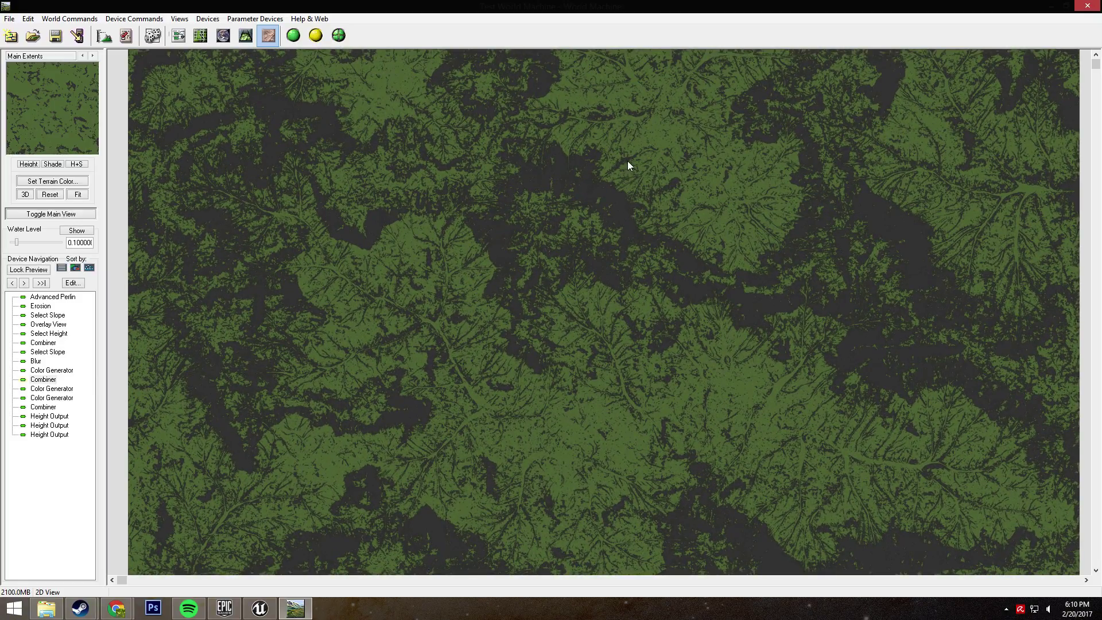
click(178, 36)
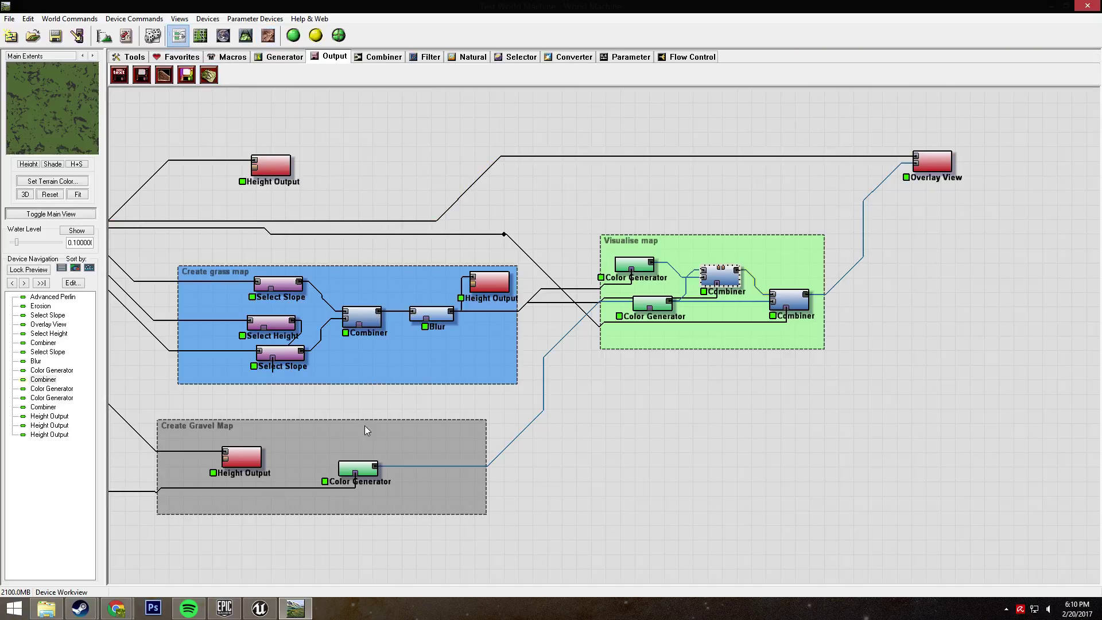
Check the color setting of the Color Generator in the Create Gravel Map group without changing it.
click(358, 468)
double_click(363, 475)
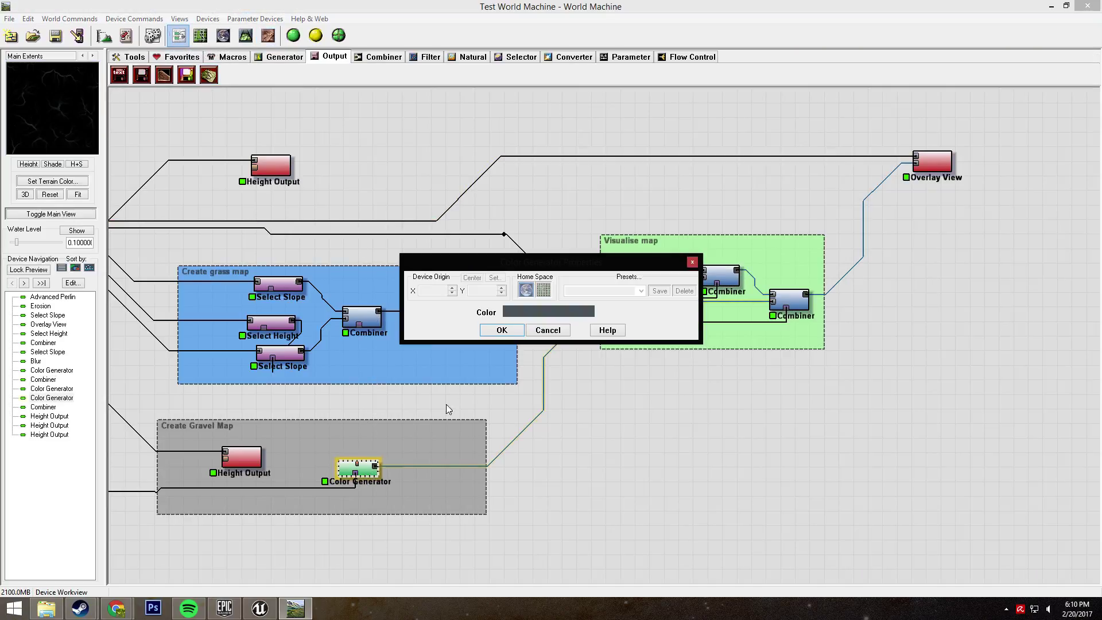
click(531, 332)
middle_drag(334, 516, 279, 518)
middle_drag(611, 464, 600, 464)
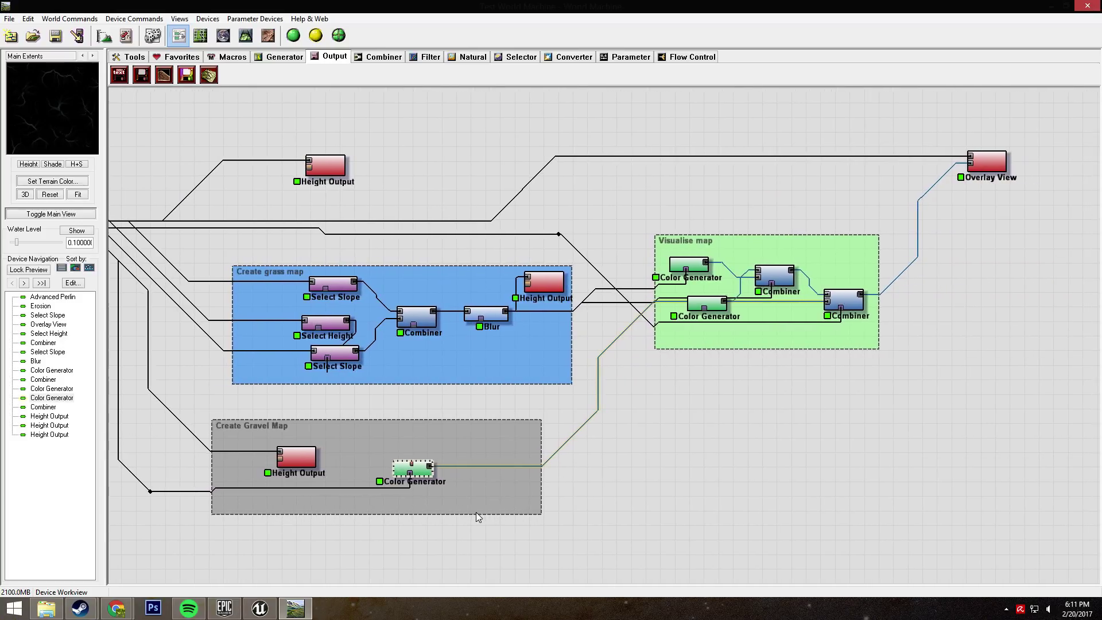
Examine the output of the Visualise map group's final Combiner in the 2D view, both whole and close up.
click(838, 297)
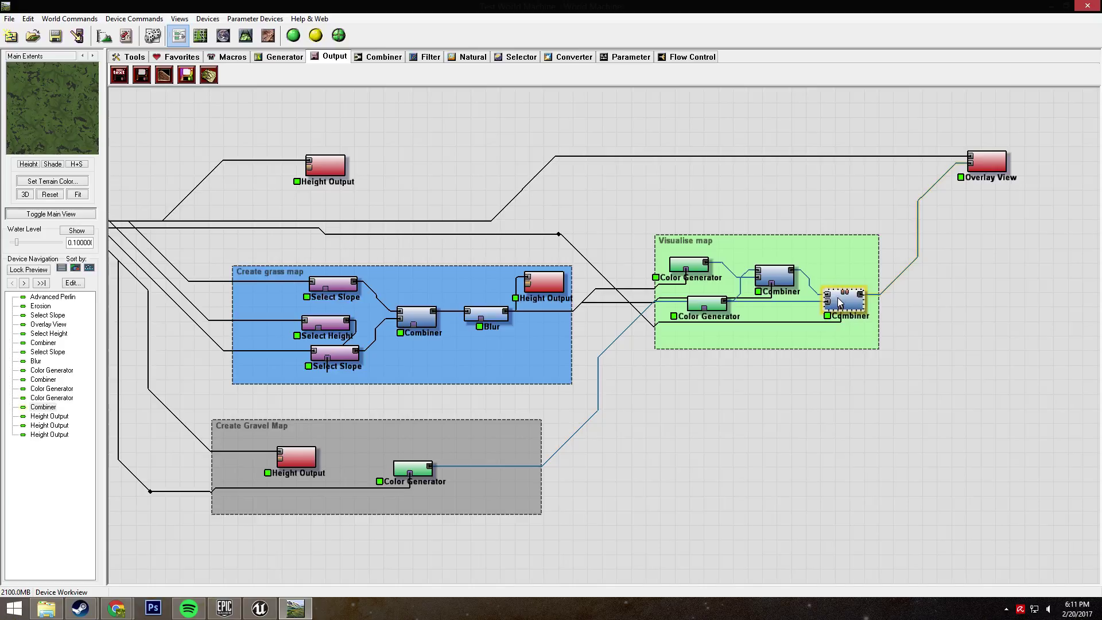
click(268, 36)
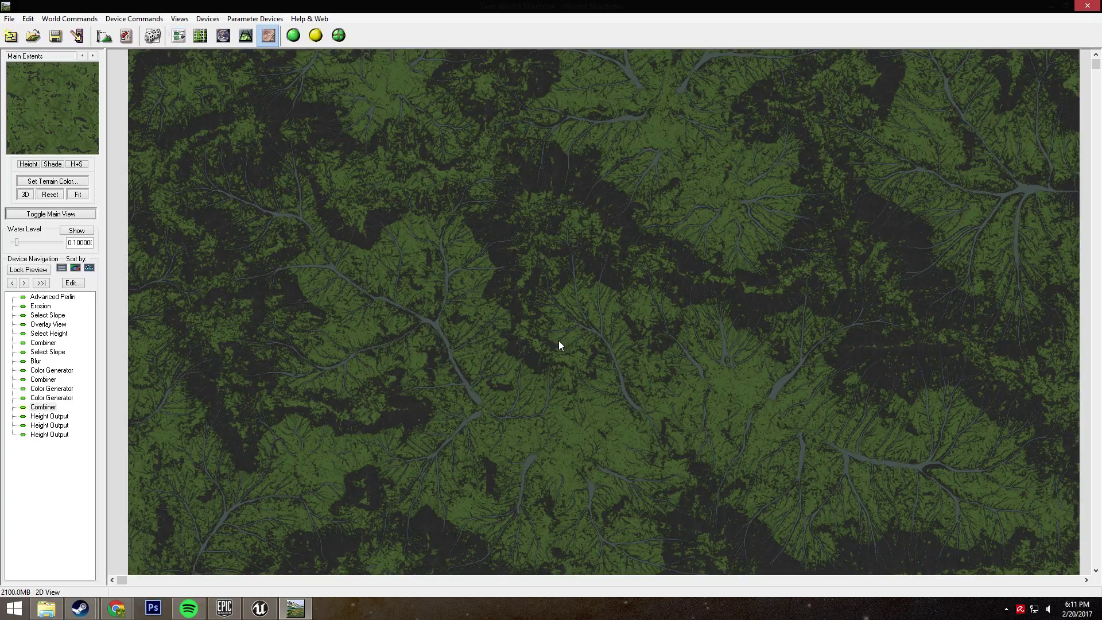
scroll(558, 338, down, 3)
scroll(554, 339, up, 5)
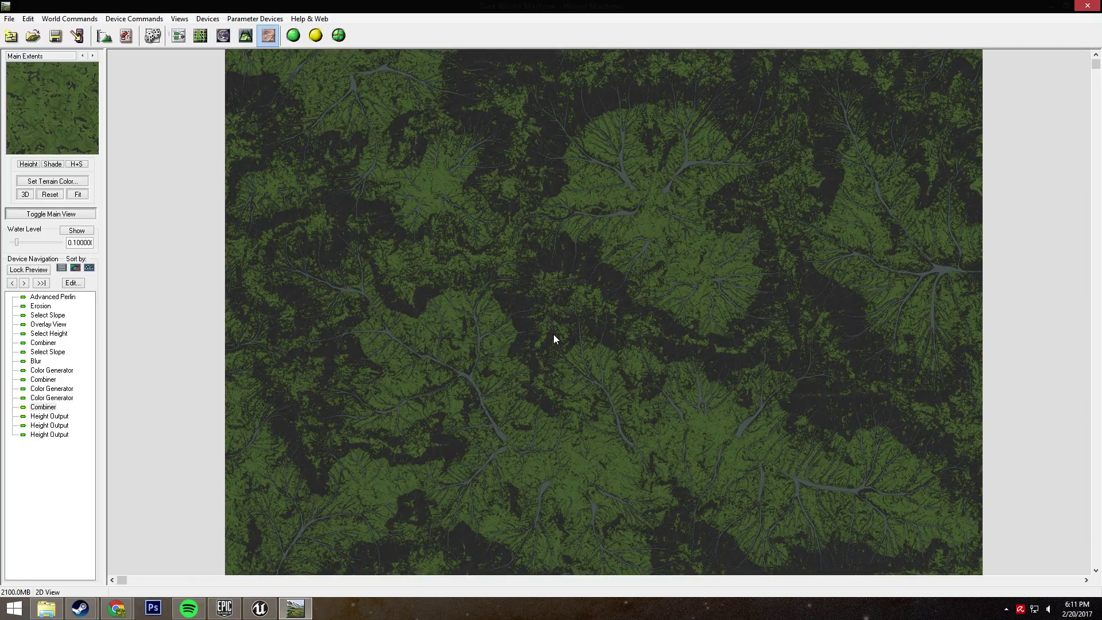
scroll(555, 335, up, 2)
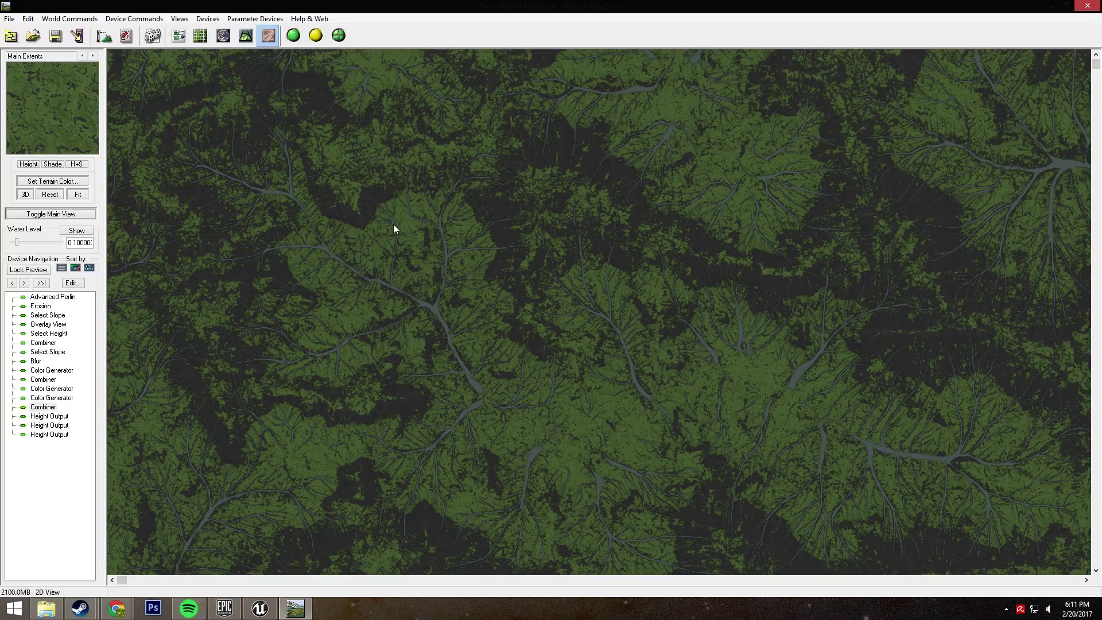
click(177, 35)
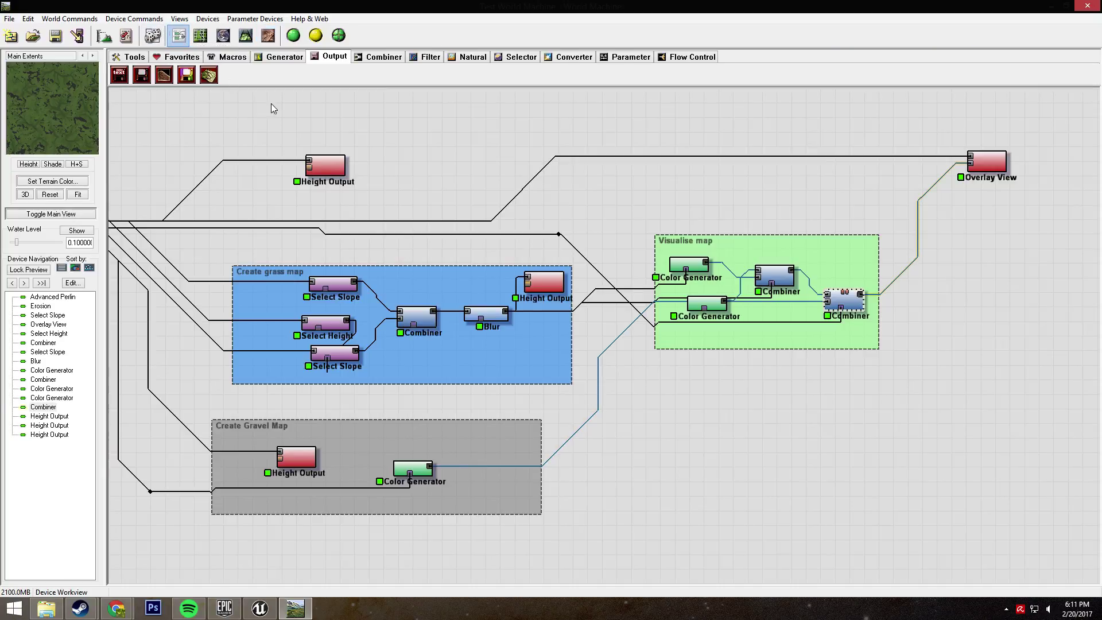
Show the Overlay View device in 3D and examine the colored terrain from several angles.
click(1002, 166)
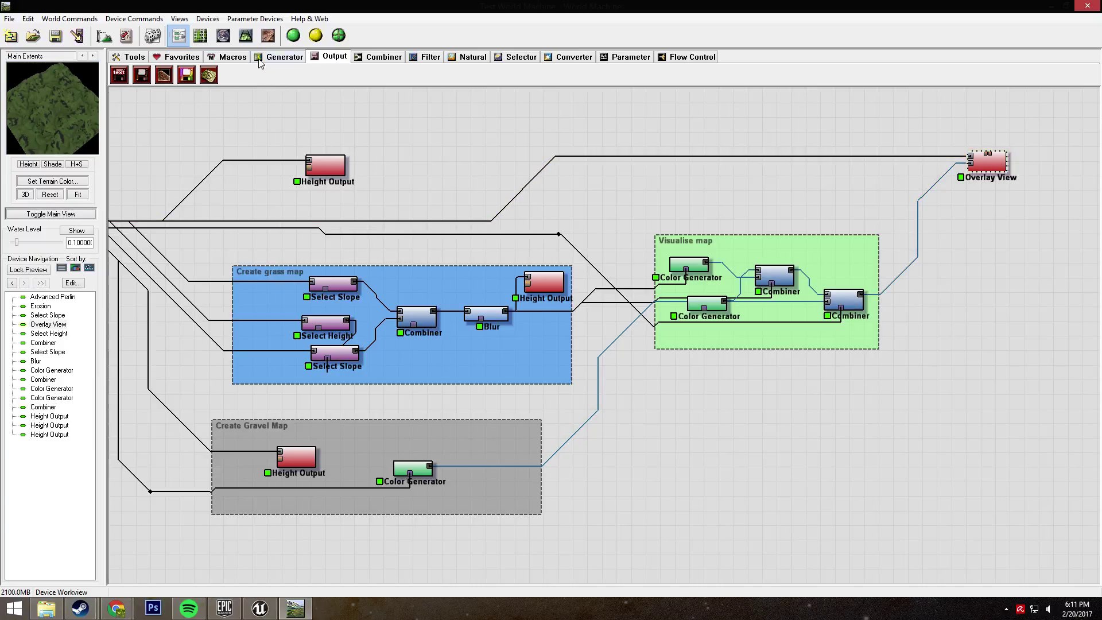
click(246, 36)
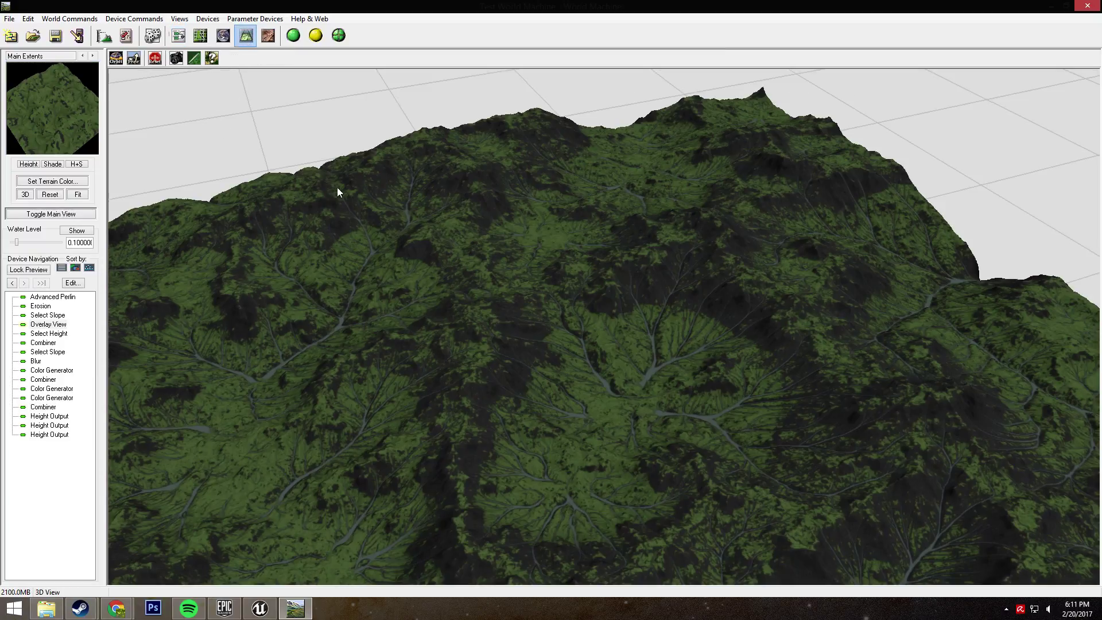
mouse_move(418, 285)
right_down()
mouse_move(411, 433)
mouse_move(412, 300)
right_up()
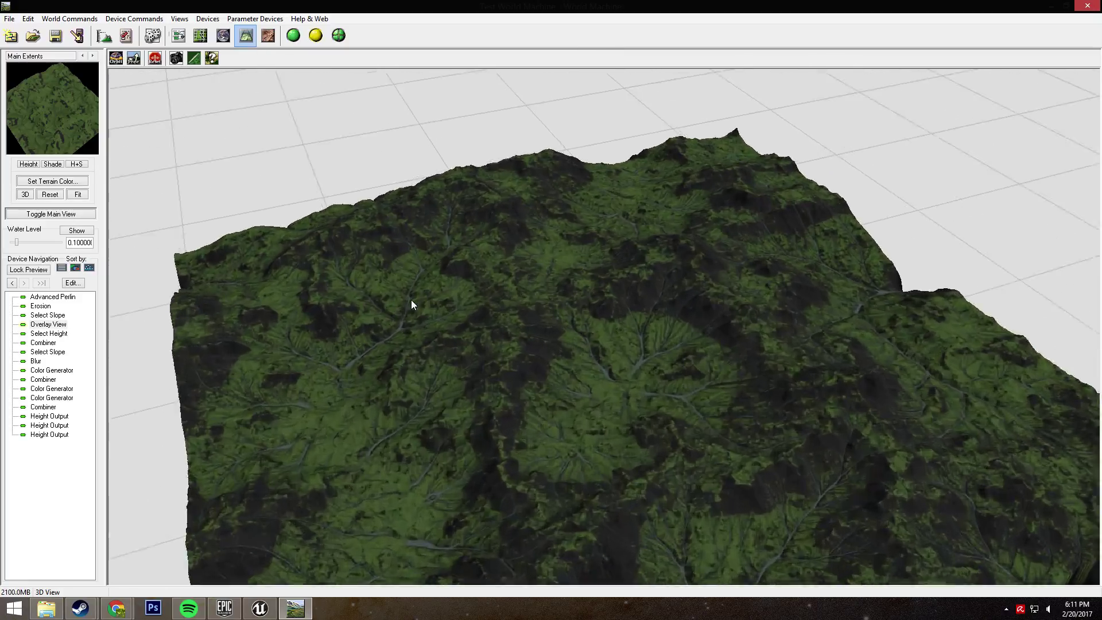
scroll(414, 229, up, 5)
drag(573, 287, 561, 406)
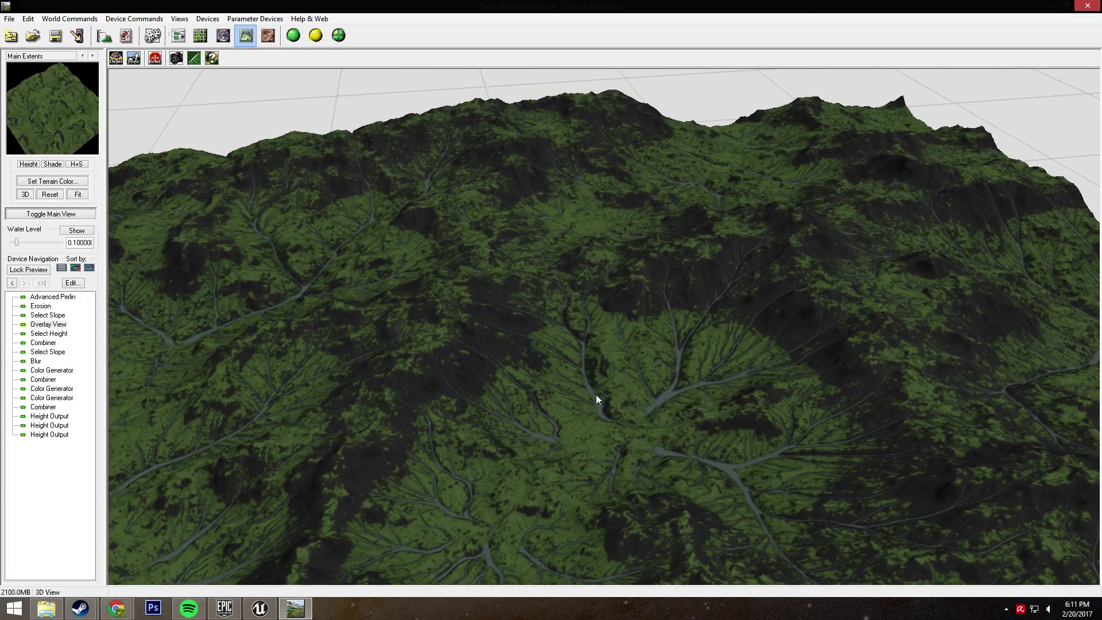
drag(587, 357, 563, 378)
drag(651, 367, 459, 340)
scroll(460, 336, down, 8)
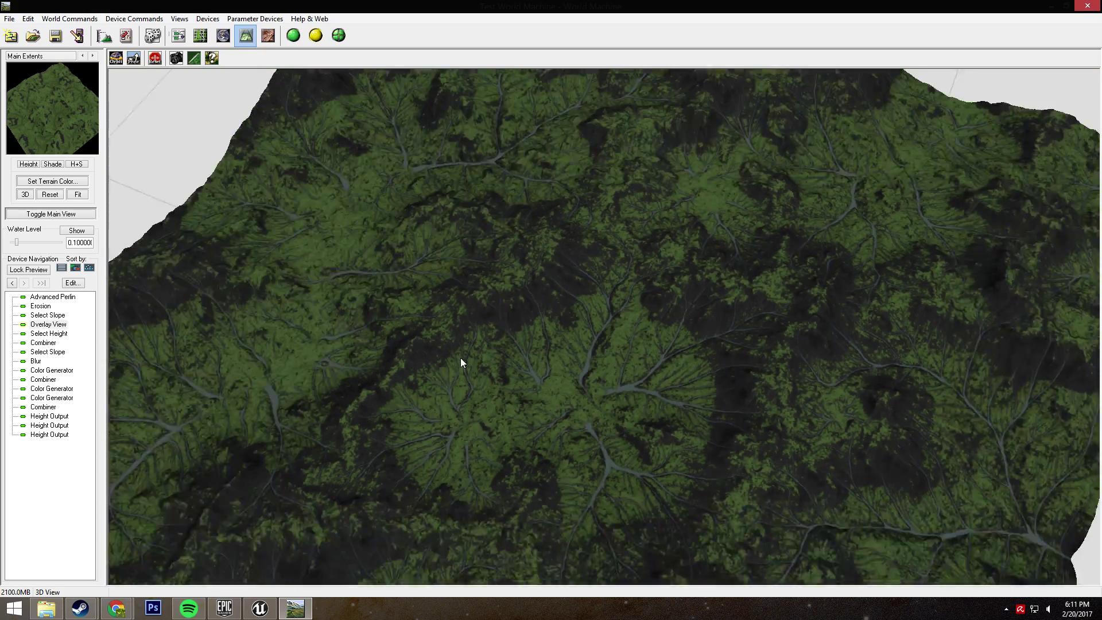
Examine the gravel channels up close in 3D, adjust the 3D display option, and inspect the whole terrain again.
drag(473, 377, 566, 288)
scroll(567, 429, up, 2)
drag(569, 435, 625, 323)
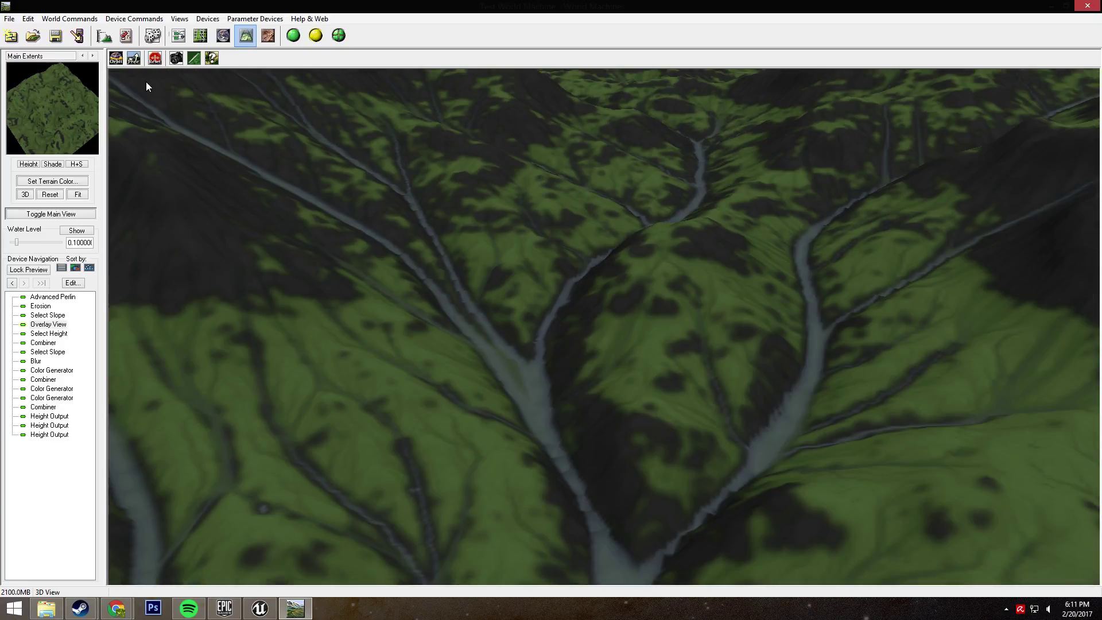
click(177, 60)
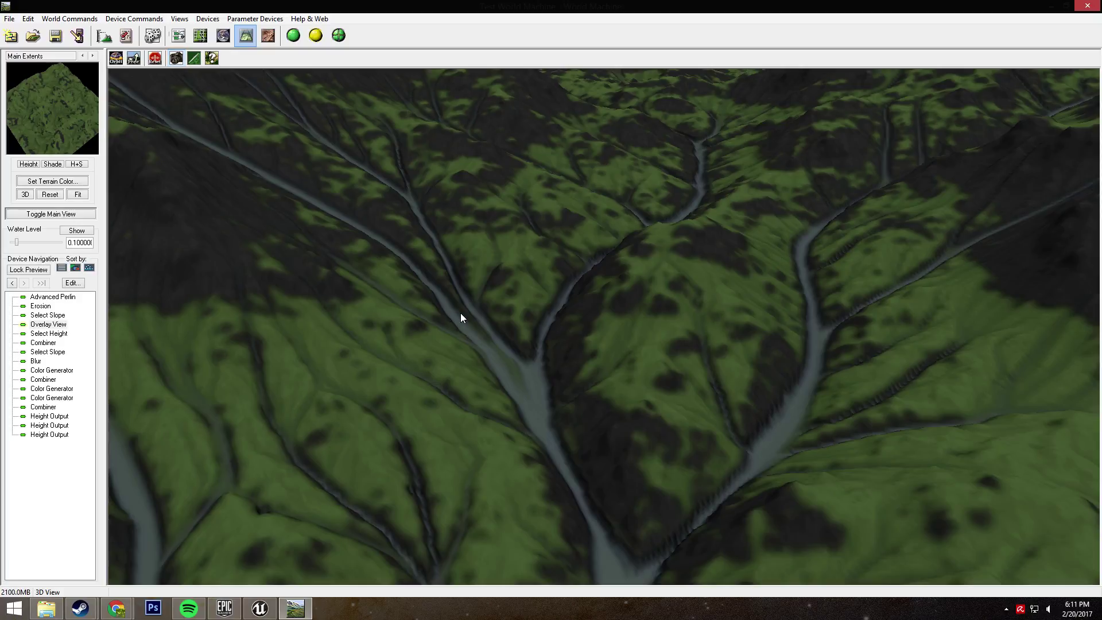
drag(461, 317, 534, 346)
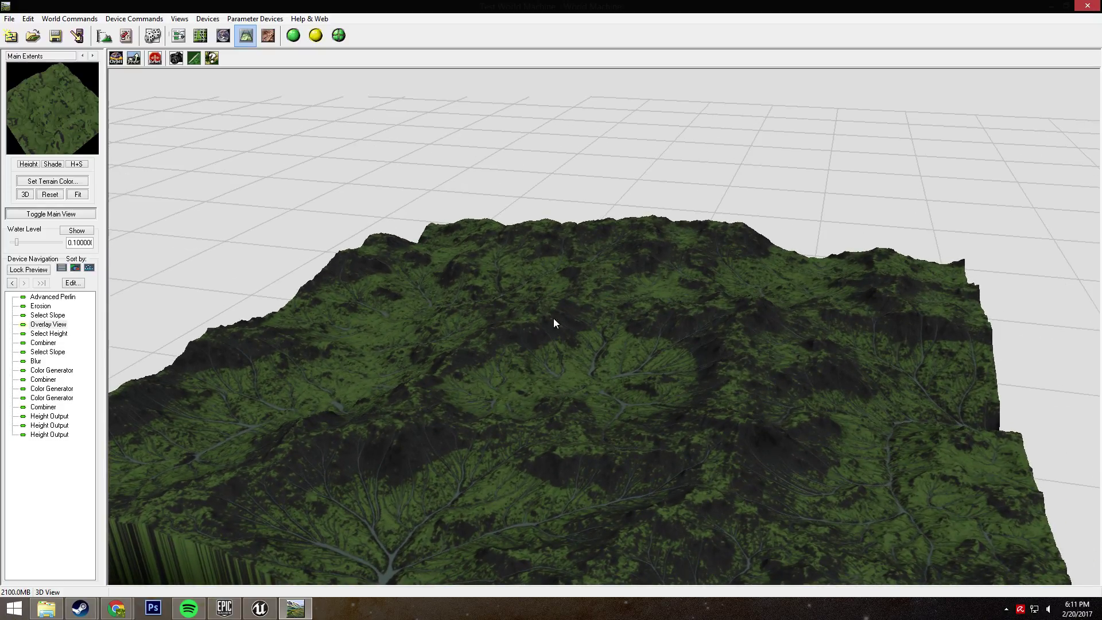
drag(419, 393, 426, 347)
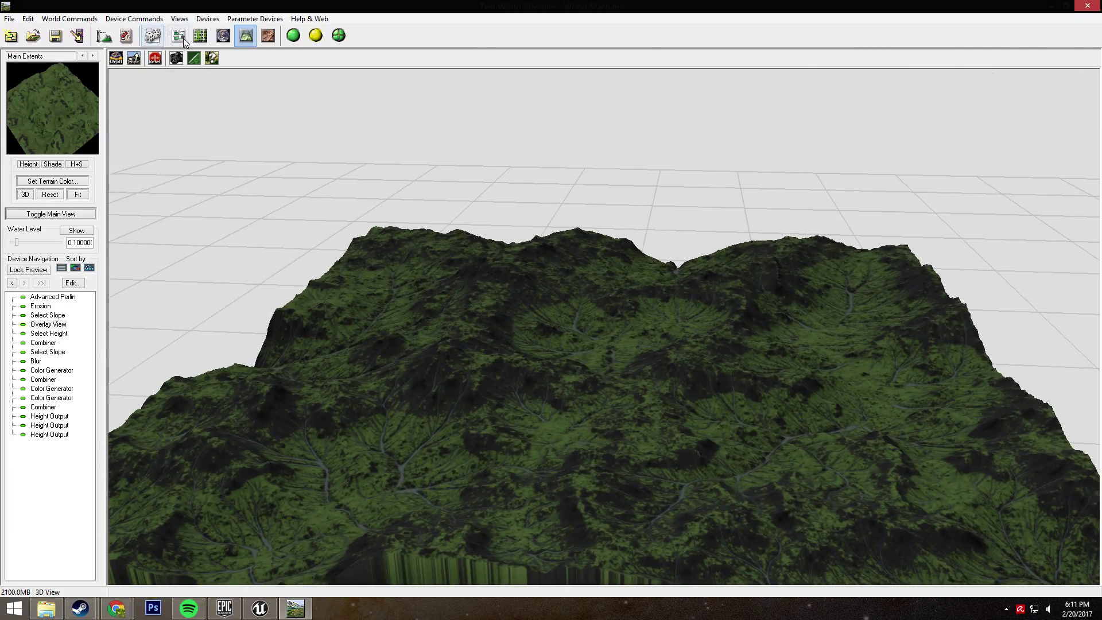
Trace the final Combiner's Primary Output to the Overlay View's Overlay Input, and follow the Erosion device's link to the Overlay View.
click(179, 36)
drag(657, 391, 412, 415)
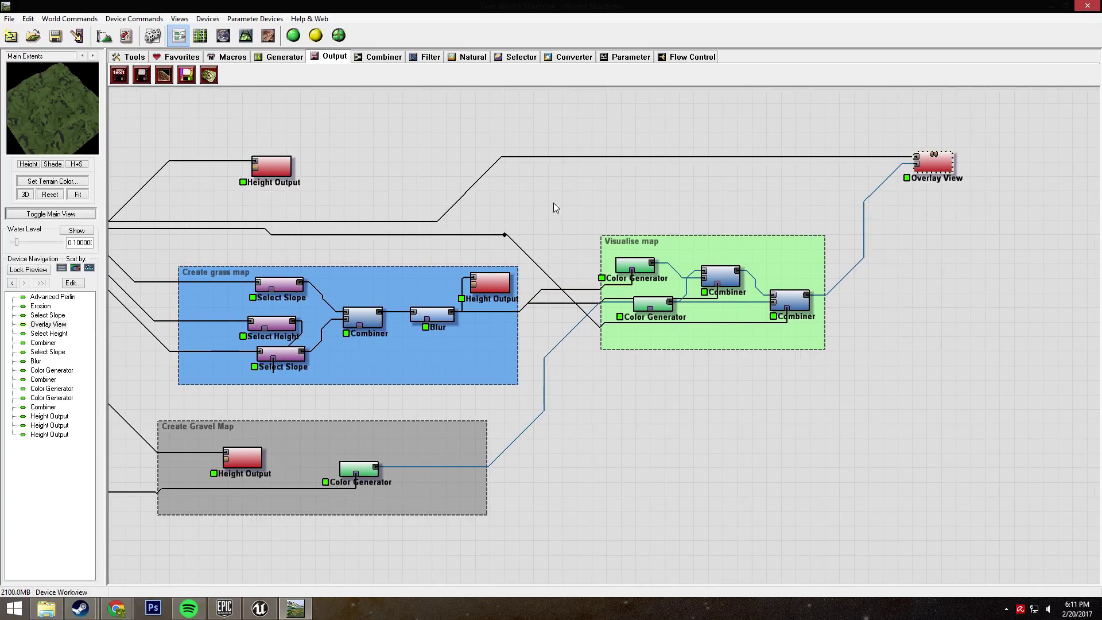
click(805, 300)
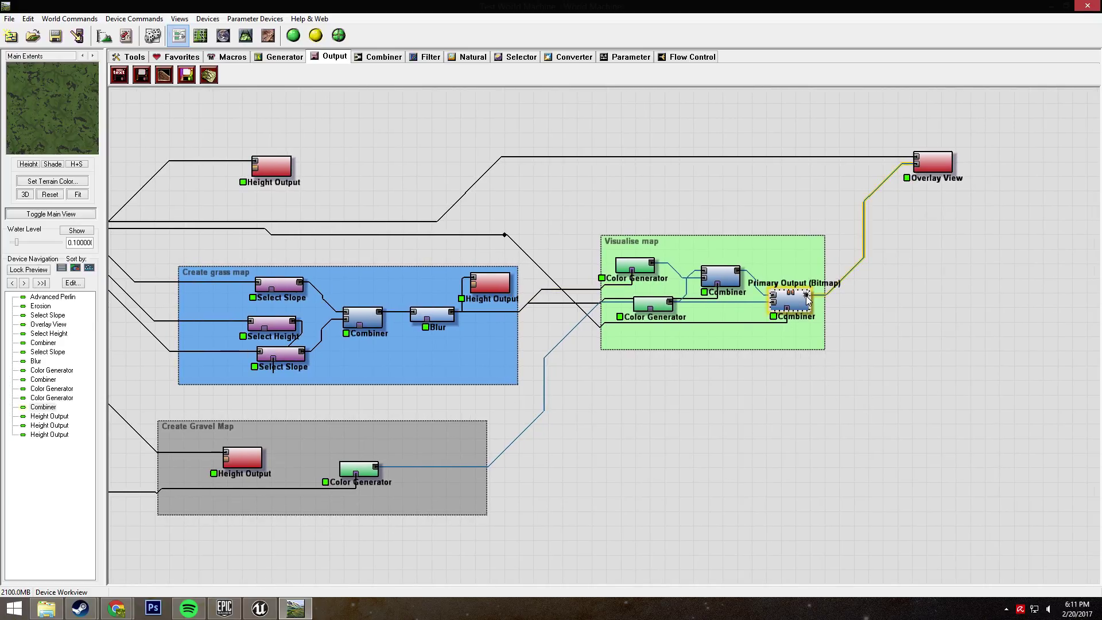
click(918, 165)
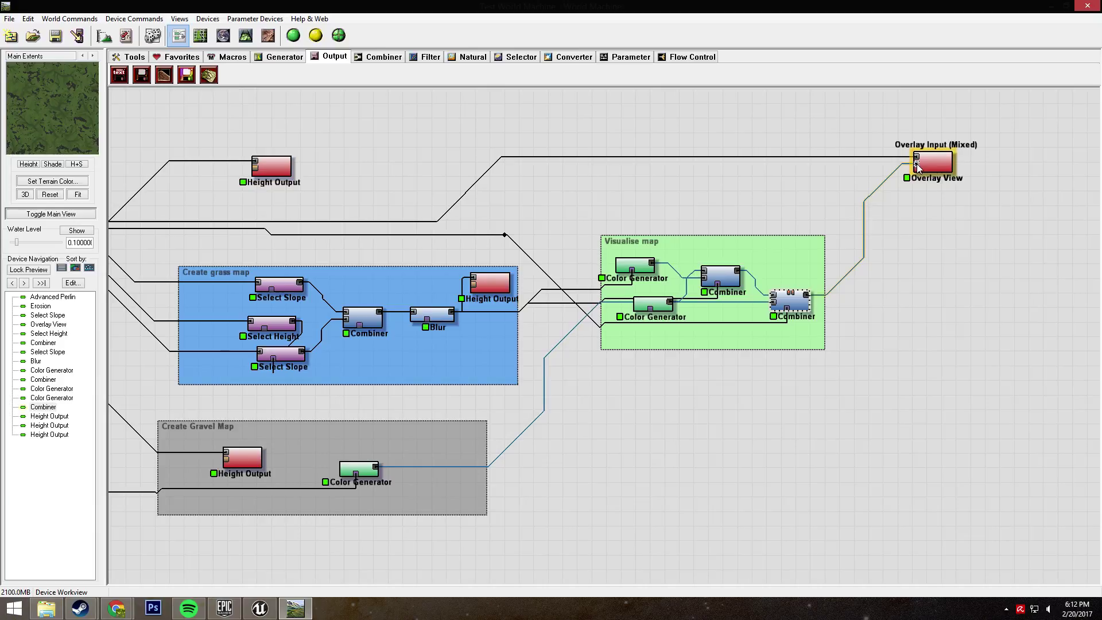
click(926, 167)
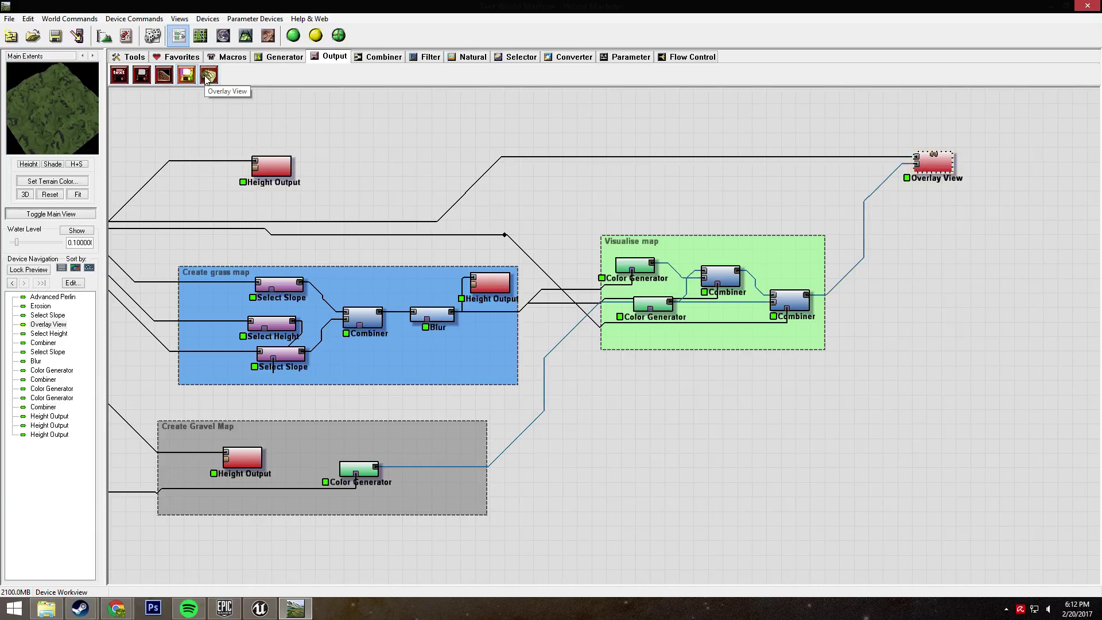
right_drag(322, 132, 785, 198)
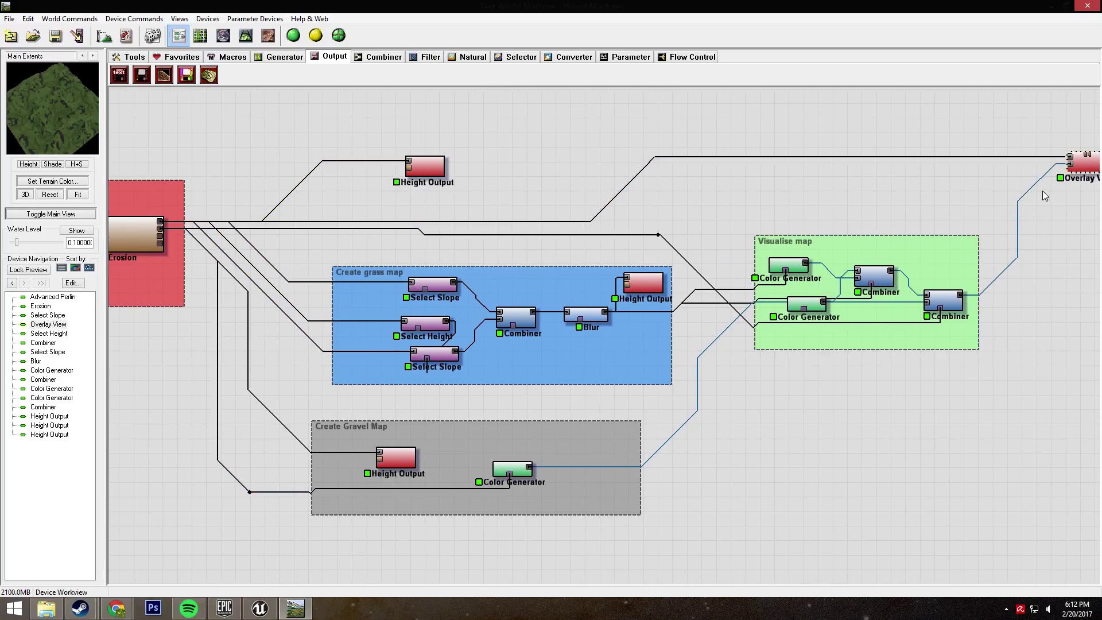
right_drag(913, 177, 817, 174)
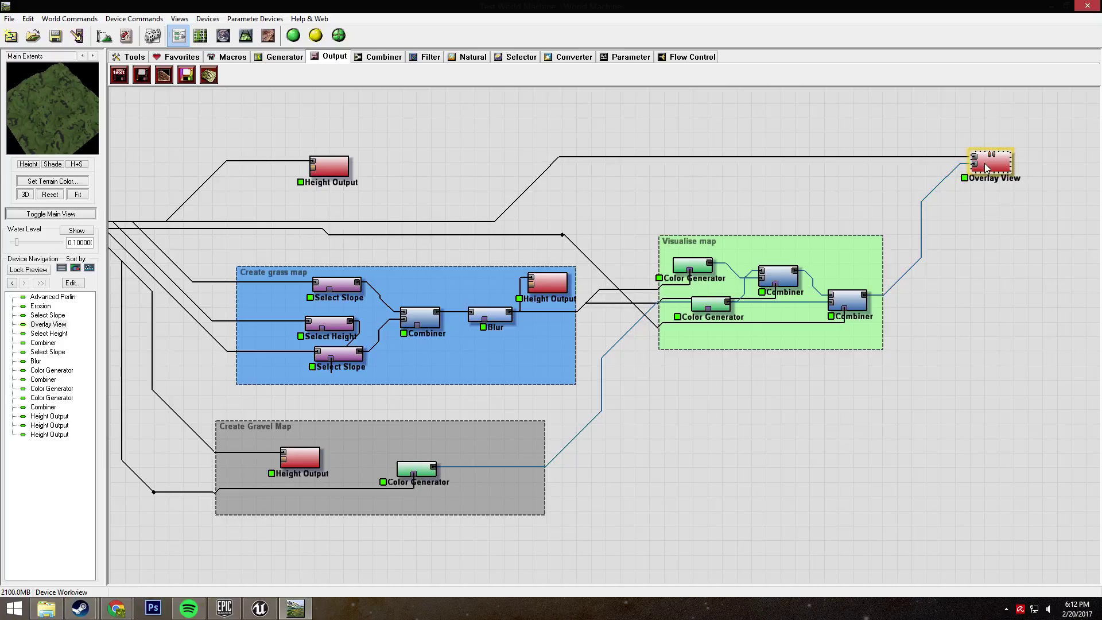
Reopen the Overlay View in 3D and inspect the terrain from the side and from above.
click(246, 36)
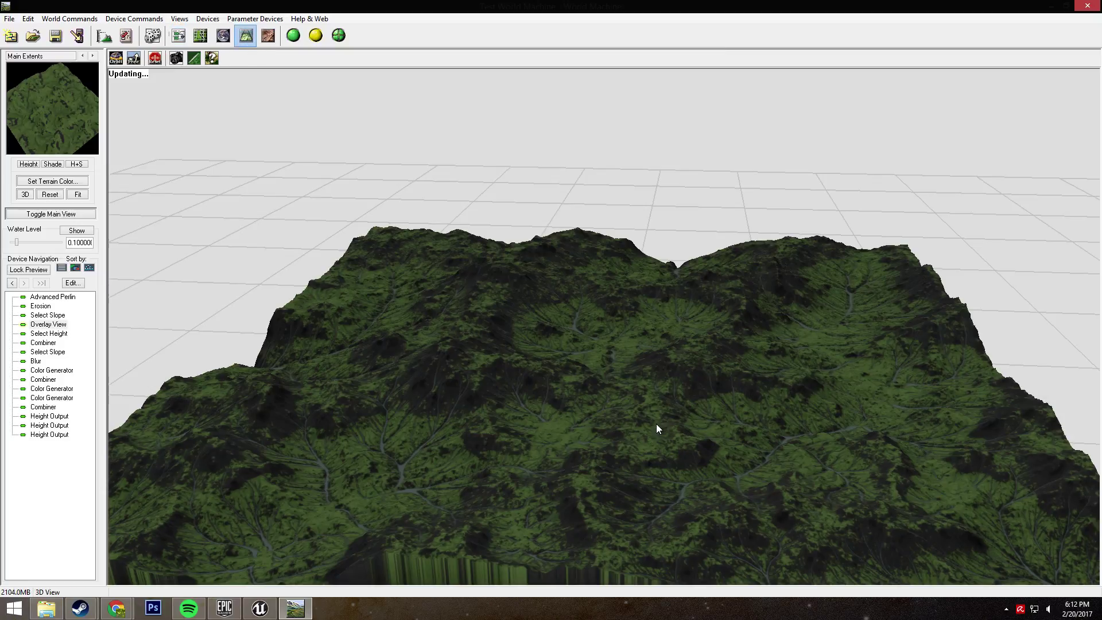
drag(659, 429, 343, 408)
drag(531, 402, 529, 363)
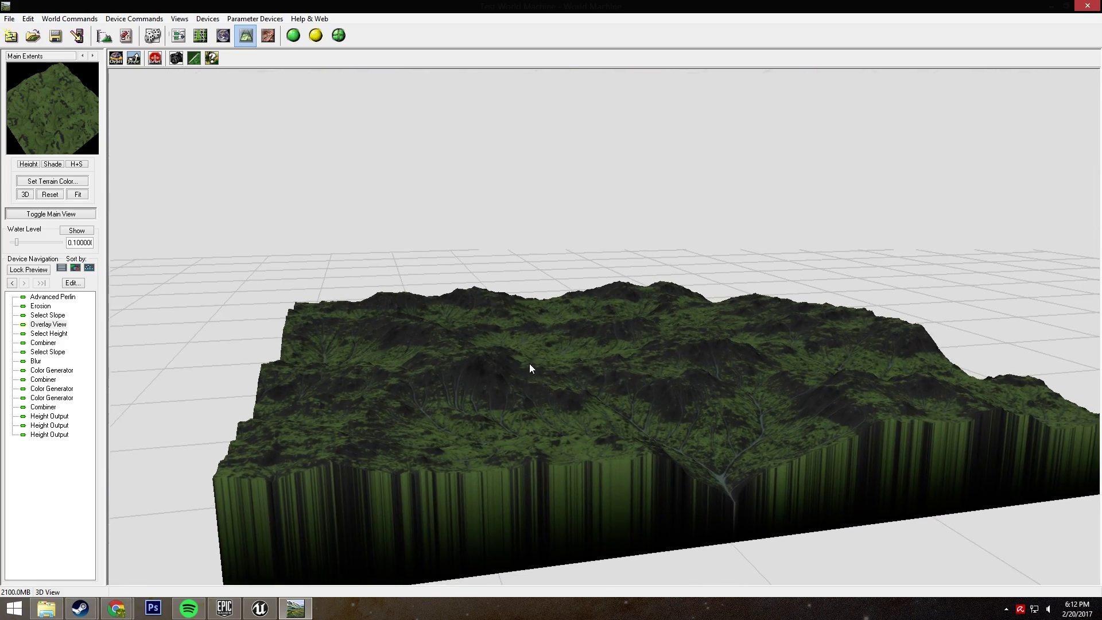
right_drag(530, 363, 528, 255)
drag(528, 255, 374, 359)
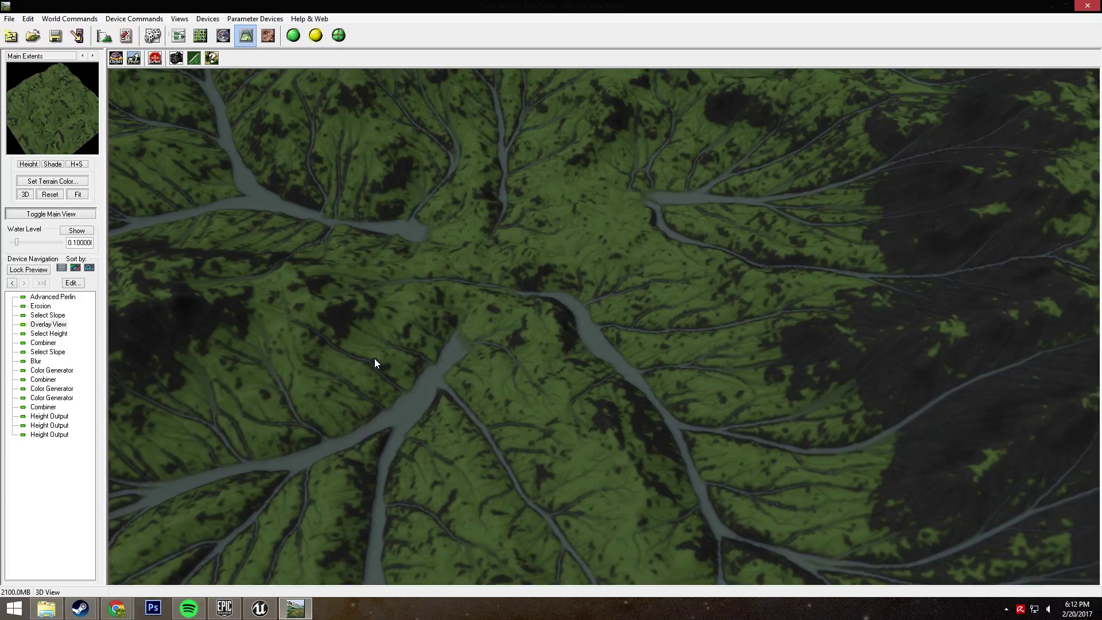
Inspect the whole colored terrain in 3D from an oblique angle, and return to the device network.
right_drag(374, 358, 488, 447)
drag(488, 446, 651, 356)
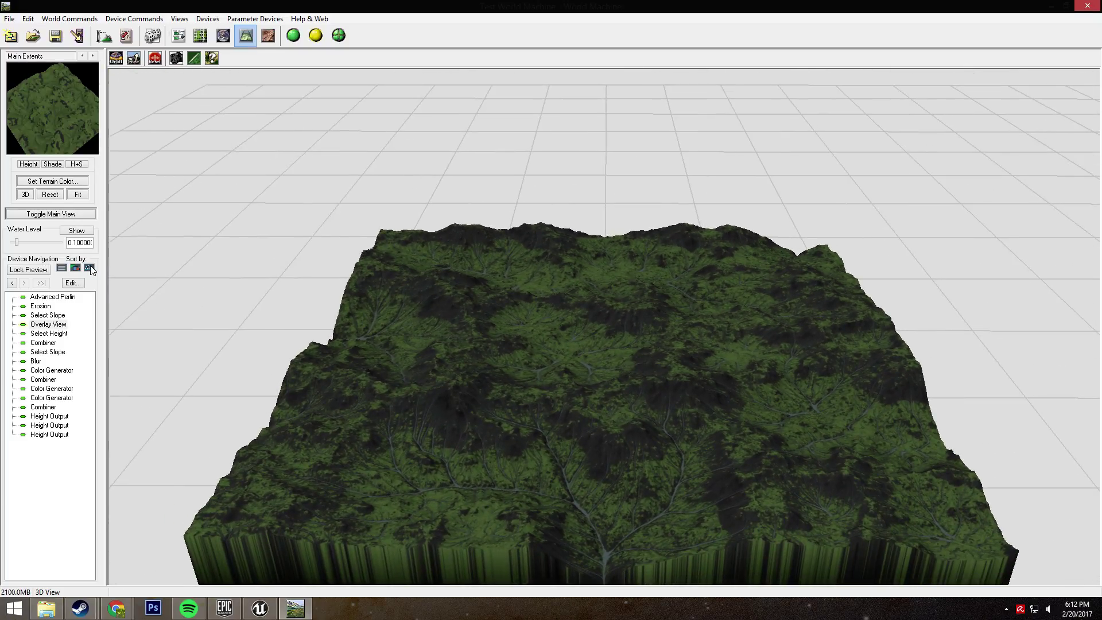
click(179, 35)
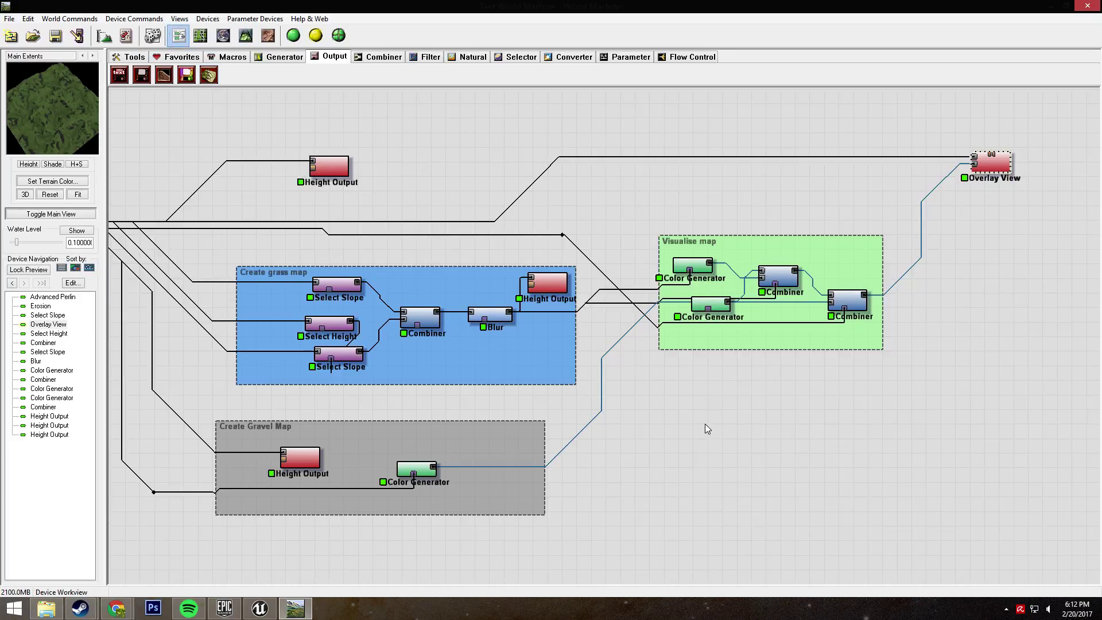
Check the export filename and file format of the Height Output outside the groups, and close its settings.
drag(898, 409, 1004, 408)
drag(735, 406, 1010, 404)
scroll(860, 404, down, 3)
right_drag(810, 408, 863, 430)
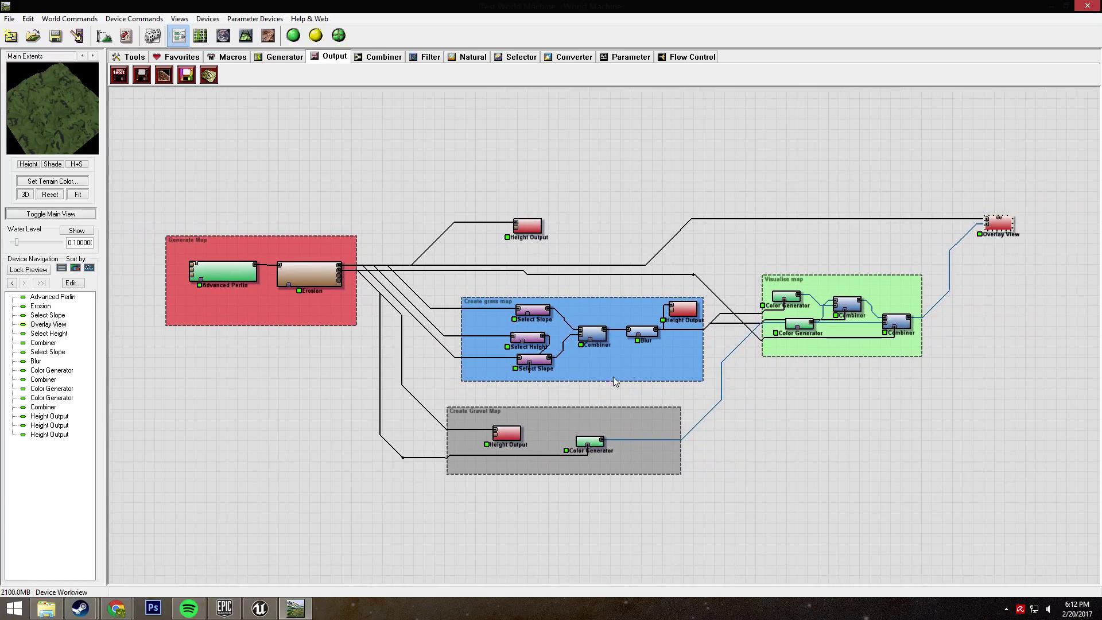
double_click(529, 231)
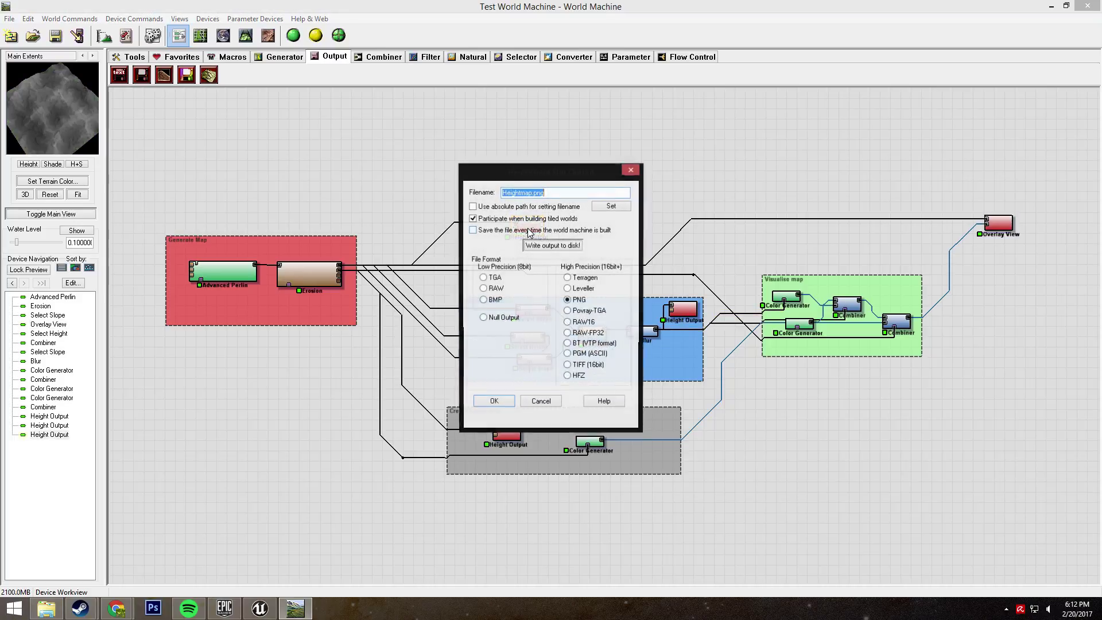
click(534, 402)
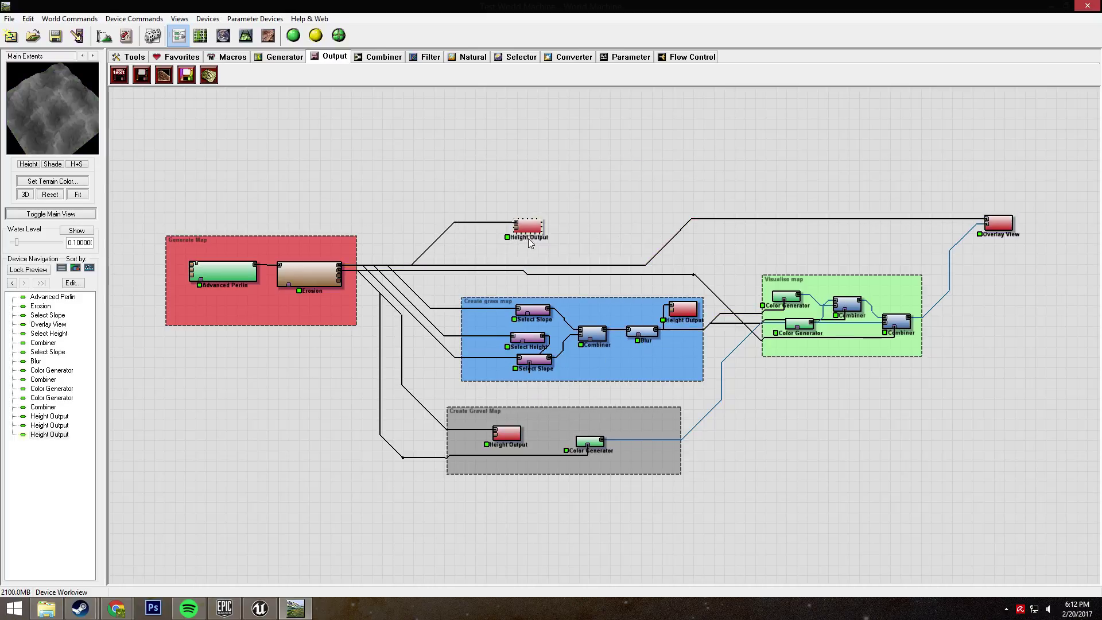
double_click(529, 233)
click(546, 401)
Preview the gravel map's Height Output, and examine the grass map's Height Output in 2D, both close up and in full.
click(510, 434)
click(679, 313)
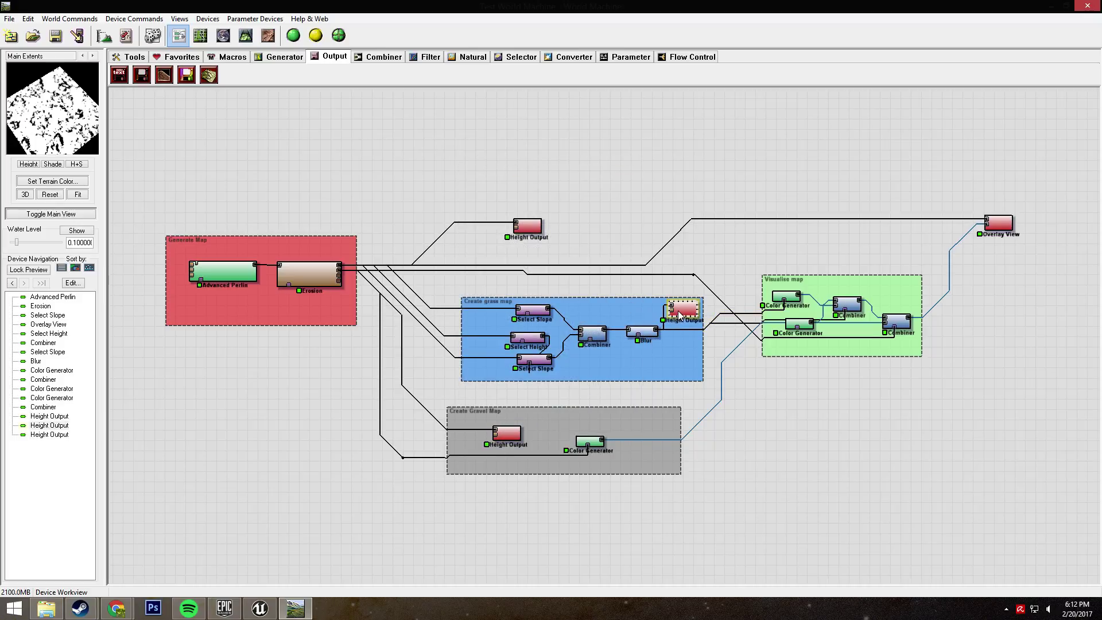
click(268, 36)
scroll(652, 342, down, 4)
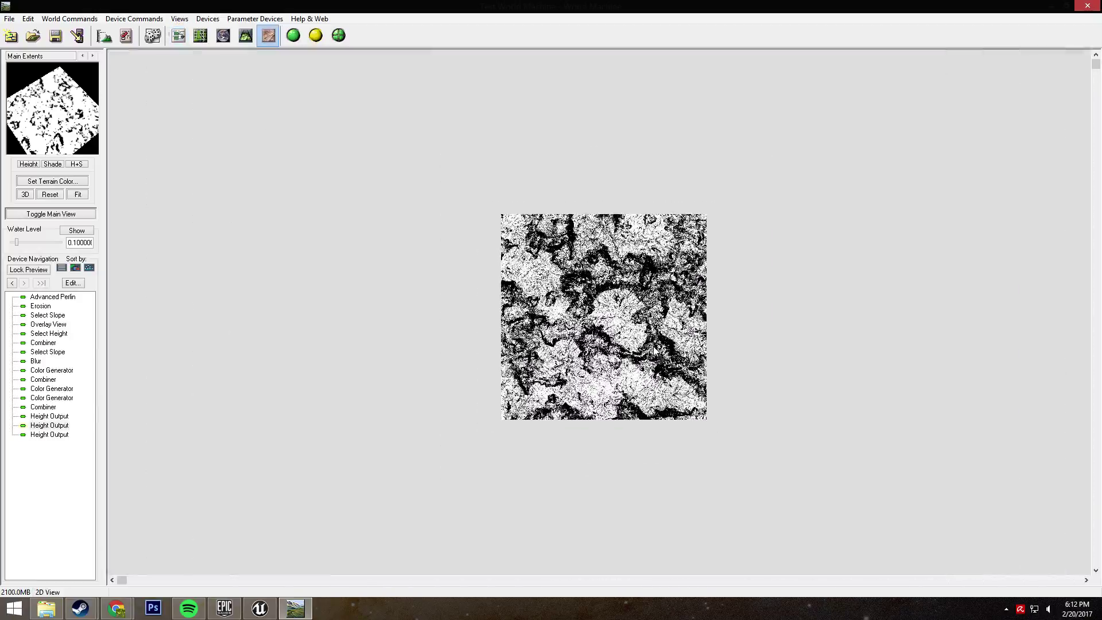
scroll(655, 349, up, 6)
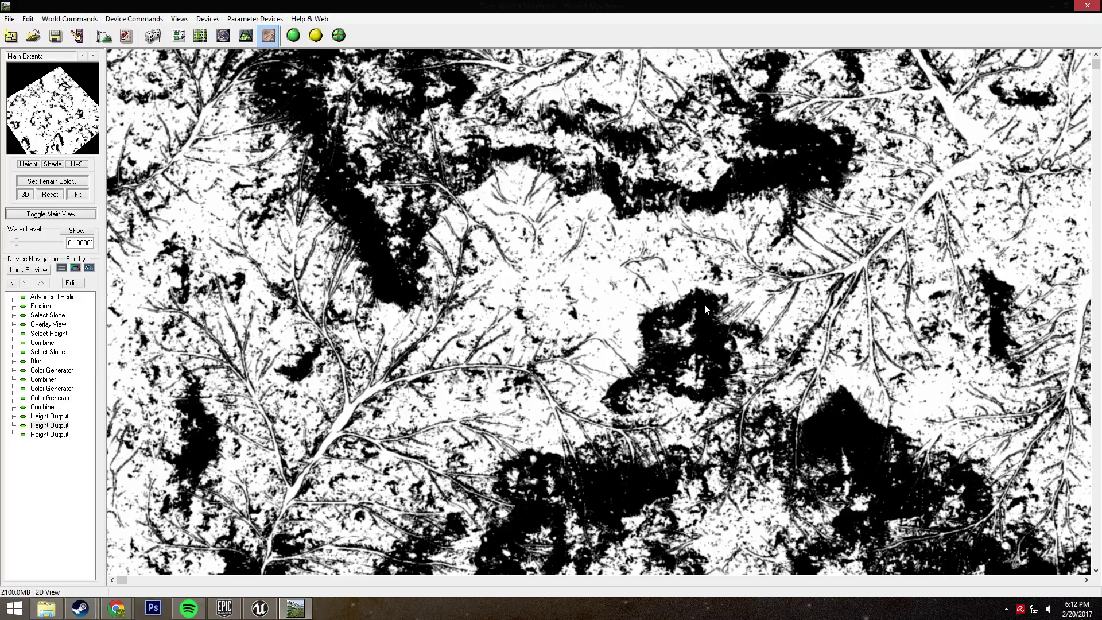
scroll(699, 319, down, 4)
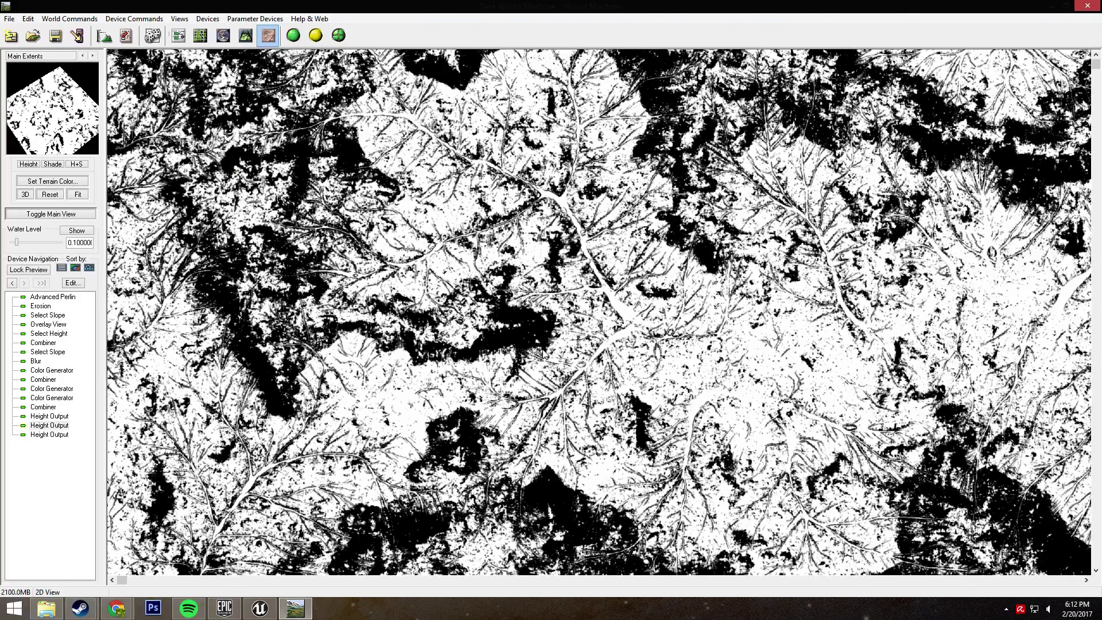
scroll(543, 353, down, 5)
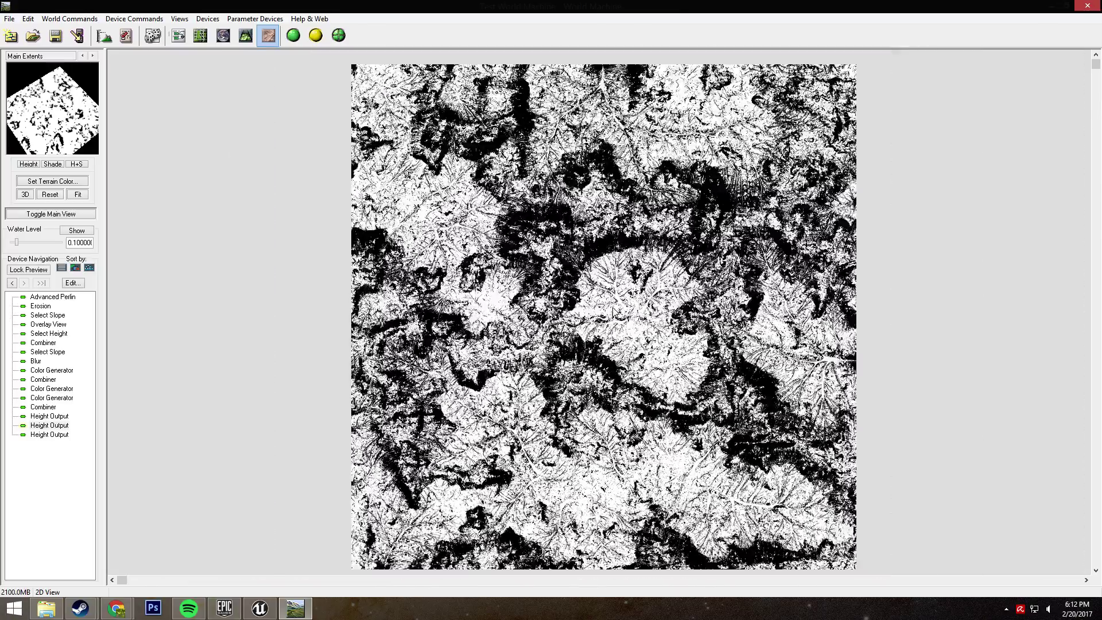
Inspect the grass mask's fine details and overall layout once more in 2D, and return to the device network.
scroll(614, 310, up, 1)
scroll(613, 311, up, 5)
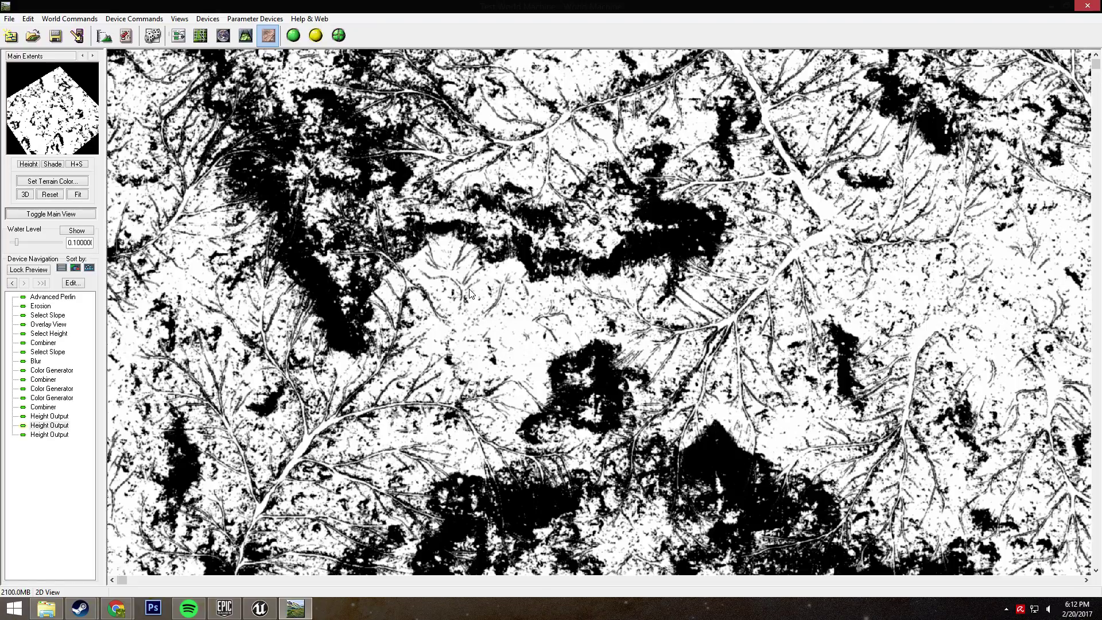
scroll(505, 336, down, 6)
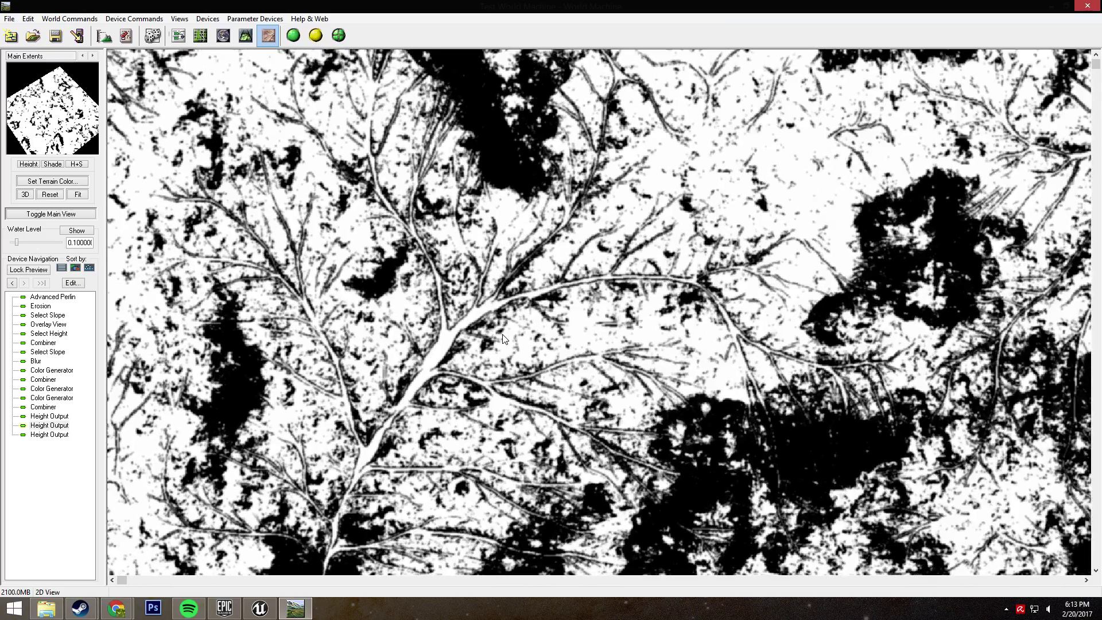
scroll(504, 339, down, 1)
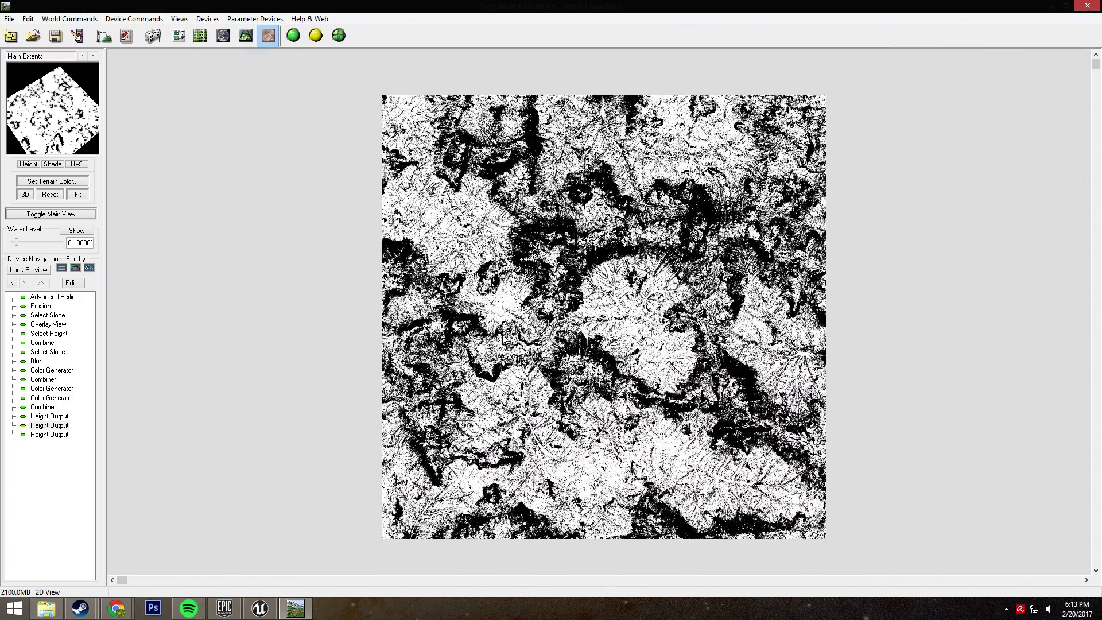
scroll(504, 339, up, 1)
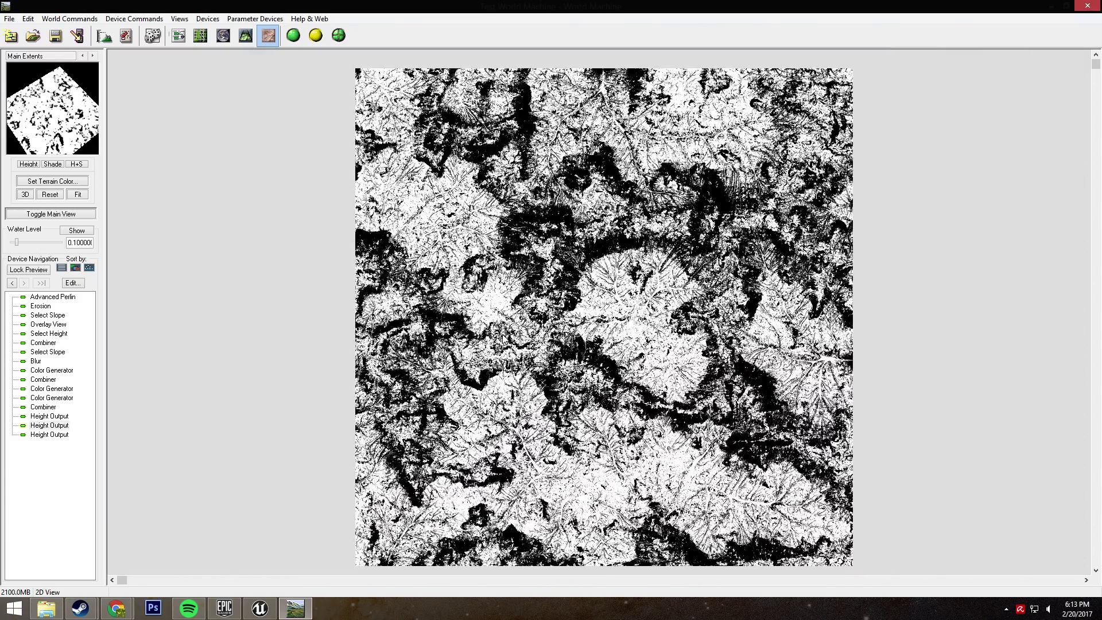
scroll(504, 339, up, 1)
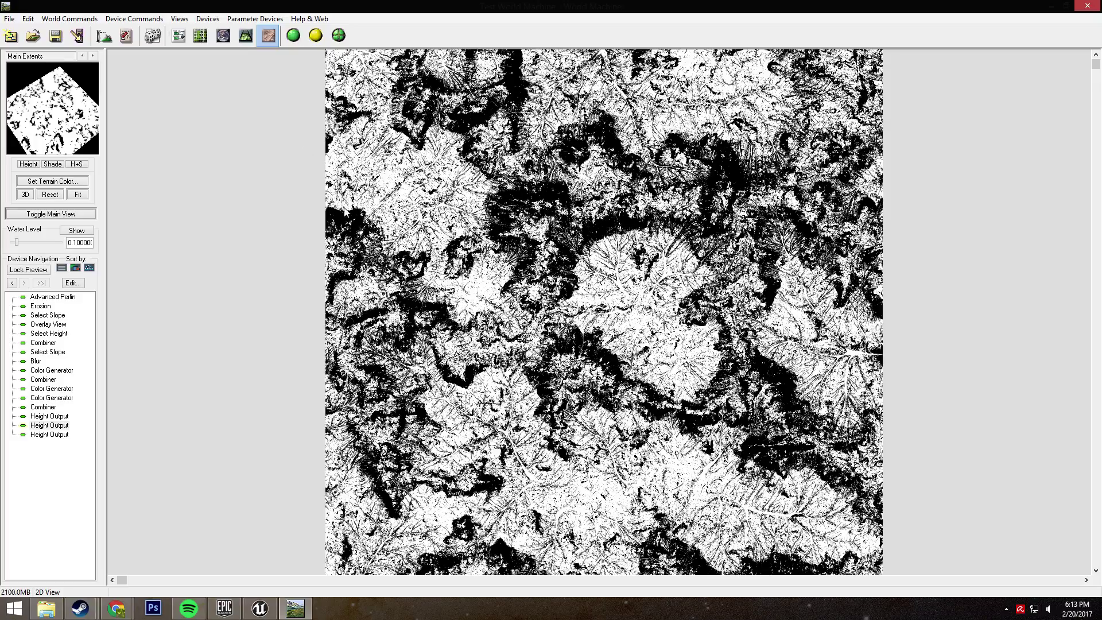
click(179, 35)
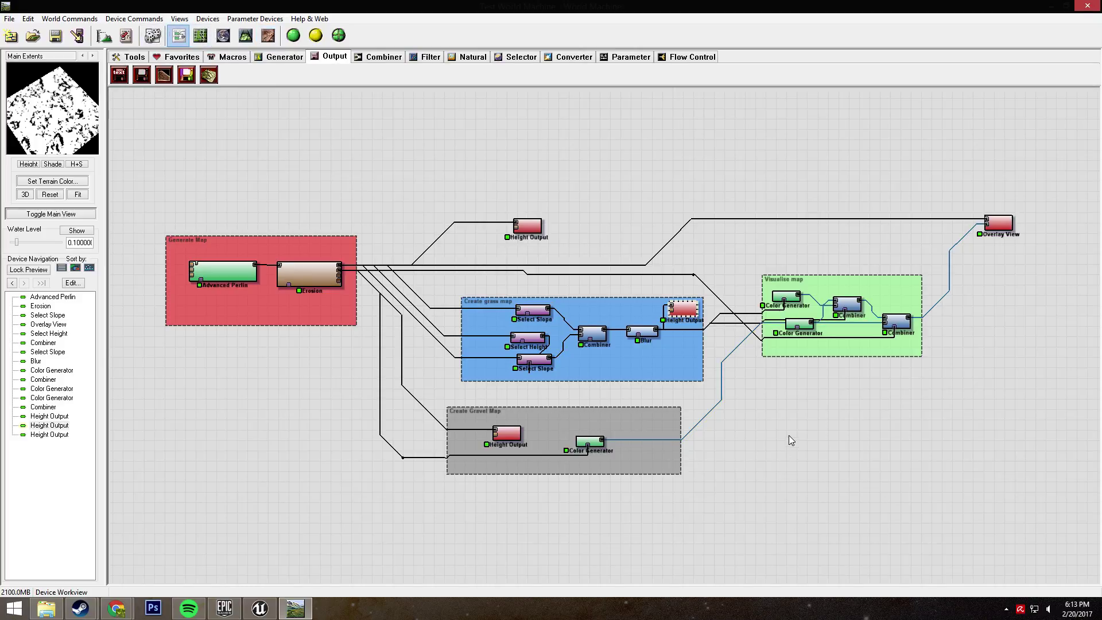
mouse_move(789, 436)
right_down()
mouse_move(748, 442)
mouse_move(839, 426)
mouse_move(805, 411)
mouse_move(781, 428)
mouse_move(795, 440)
right_up()
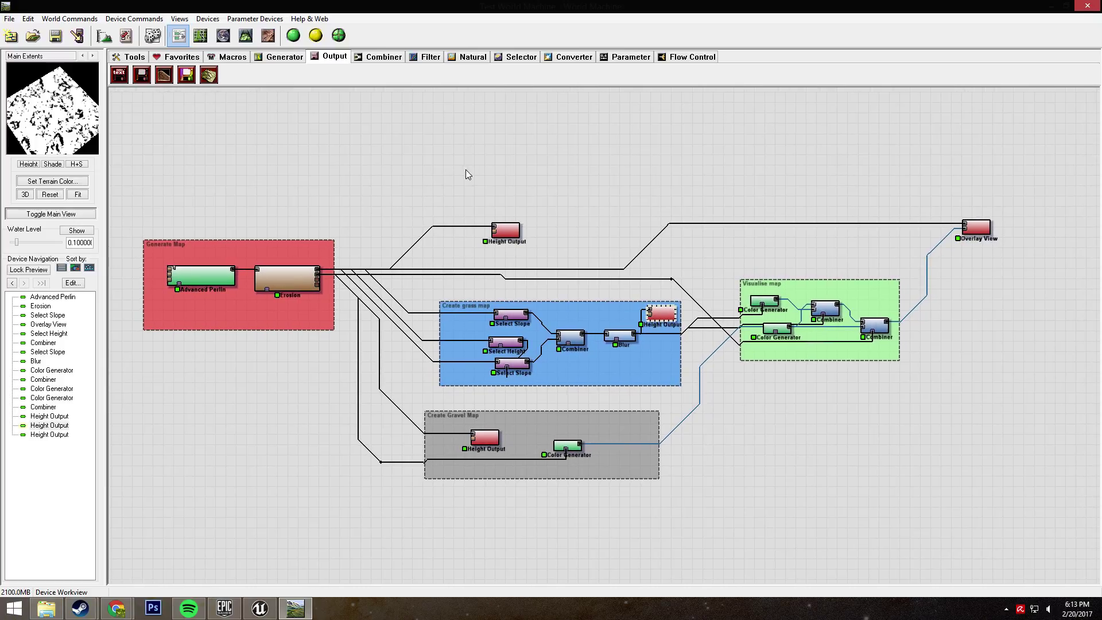